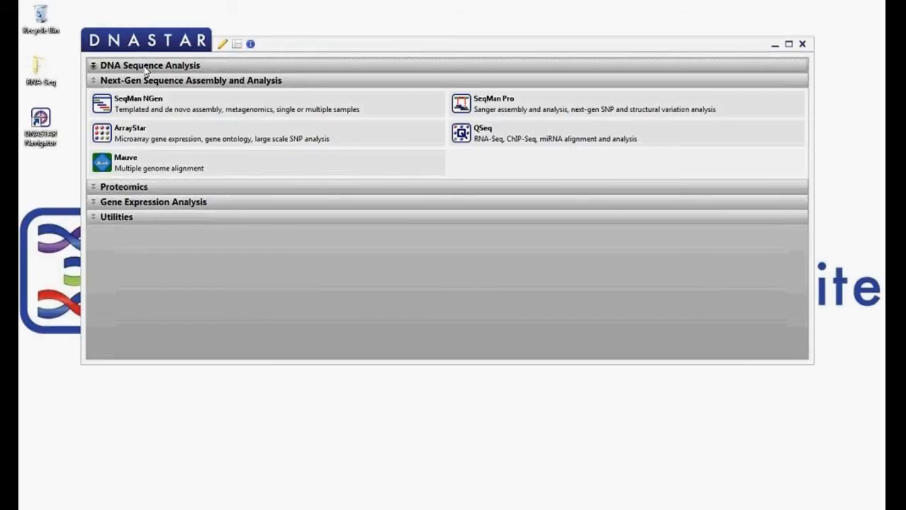
Look over the Gene Expression Analysis group and the overview of SeqMan NGen resources.
{"action": "left_click", "coordinate": [145, 202]}
{"action": "left_click", "coordinate": [145, 202]}
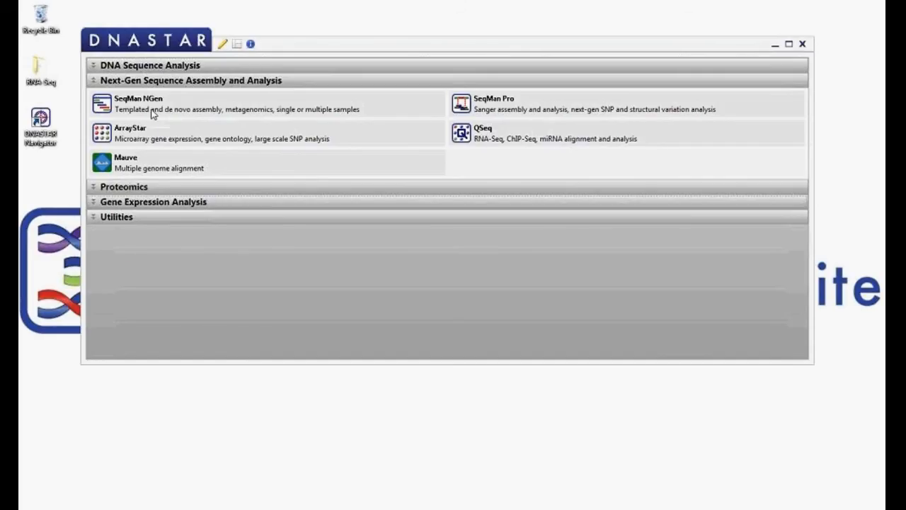
{"action": "mouse_move", "coordinate": [153, 114]}
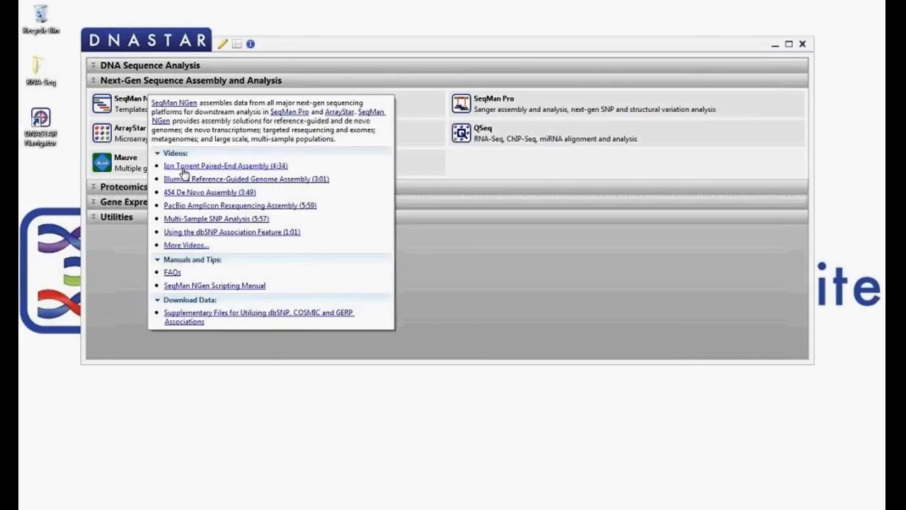
Search the Navigator help documentation for "rna-seq".
{"action": "left_click", "coordinate": [251, 44]}
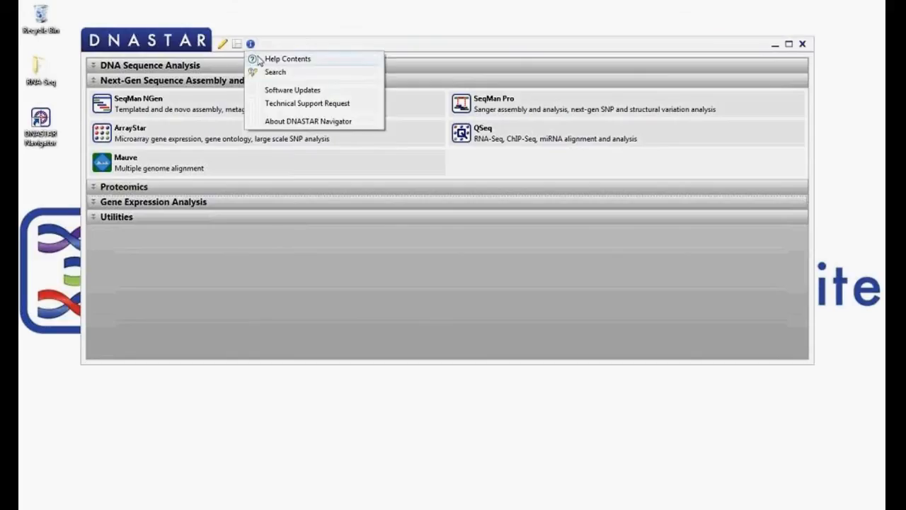
{"action": "left_click", "coordinate": [275, 72]}
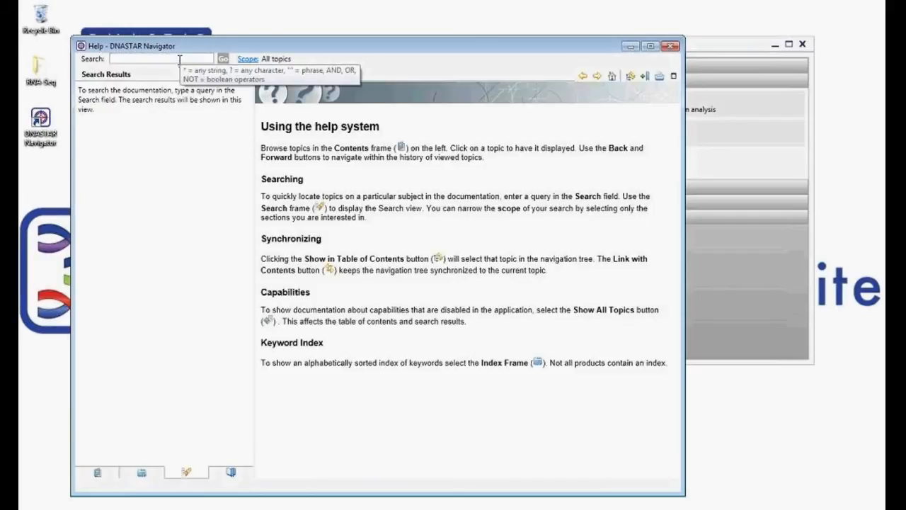
{"action": "type", "text": "c"}
{"action": "type", "text": "na-"}
{"action": "type", "text": "seq"}
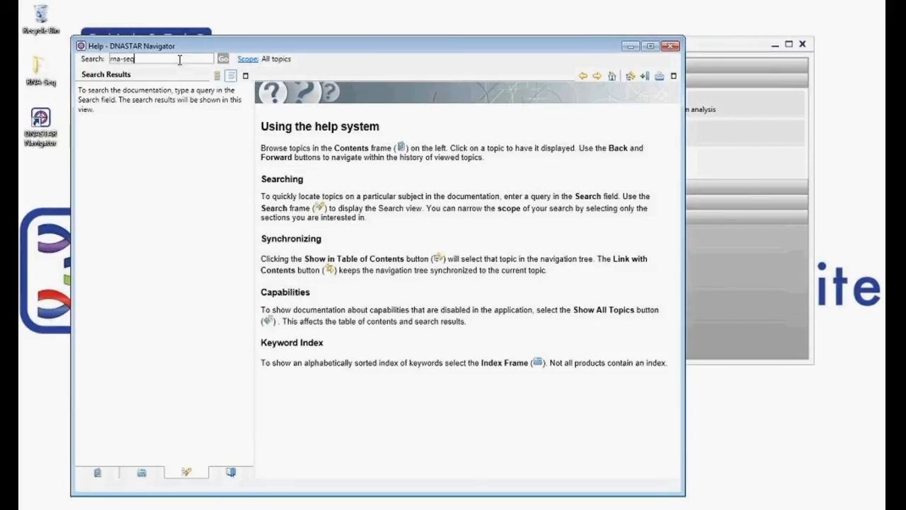
{"action": "left_click", "coordinate": [225, 62]}
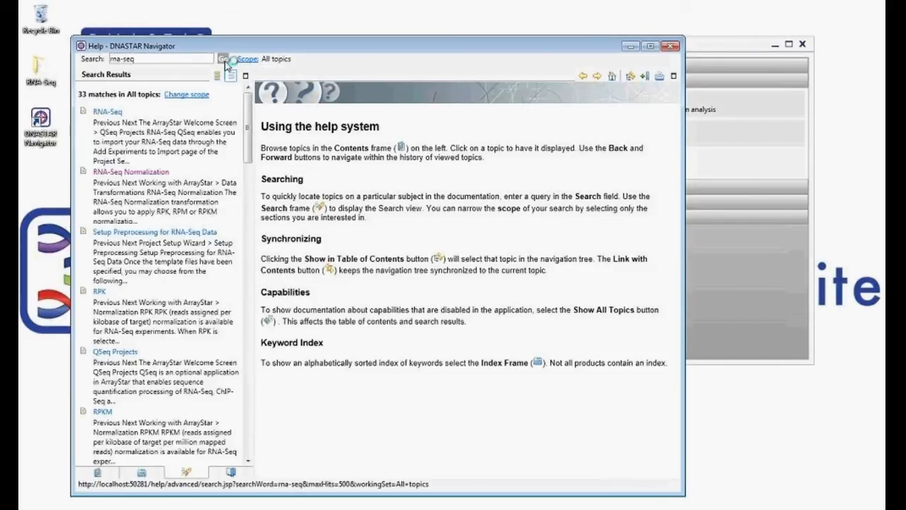
Look through the search results, read the RNA-Seq help topic and close the help.
{"action": "scroll", "coordinate": [248, 122], "scroll_direction": "down", "scroll_amount": 1}
{"action": "scroll", "coordinate": [248, 122], "scroll_direction": "down", "scroll_amount": 10}
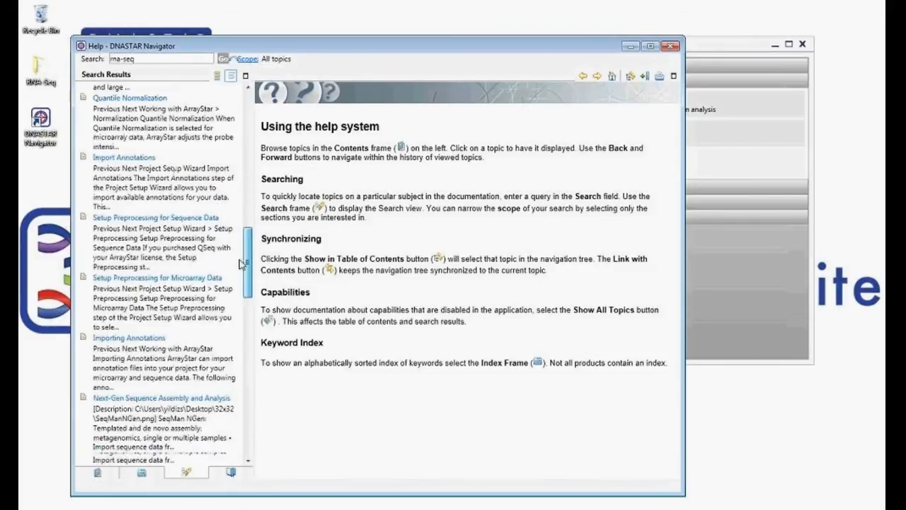
{"action": "scroll", "coordinate": [245, 177], "scroll_direction": "up", "scroll_amount": 10}
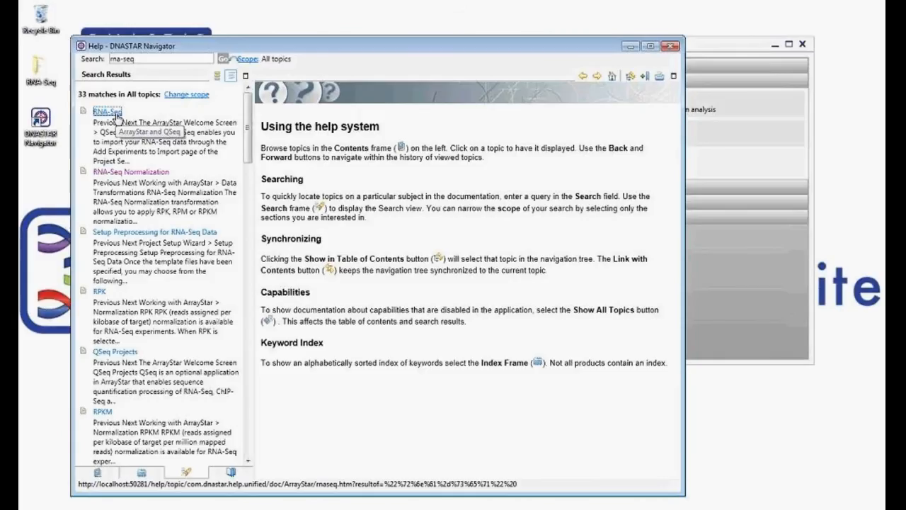
{"action": "left_click", "coordinate": [107, 112]}
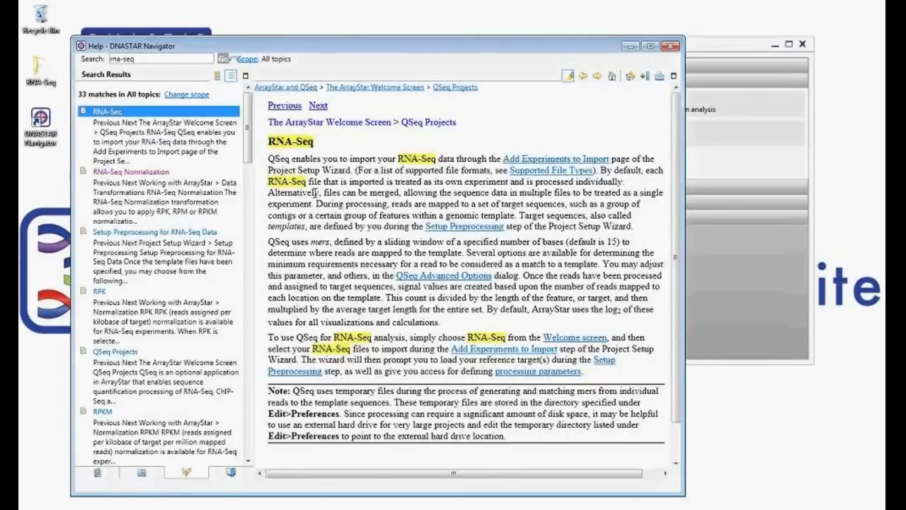
{"action": "scroll", "coordinate": [347, 237], "scroll_direction": "down", "scroll_amount": 2}
{"action": "scroll", "coordinate": [348, 242], "scroll_direction": "up", "scroll_amount": 2}
{"action": "left_click", "coordinate": [669, 47]}
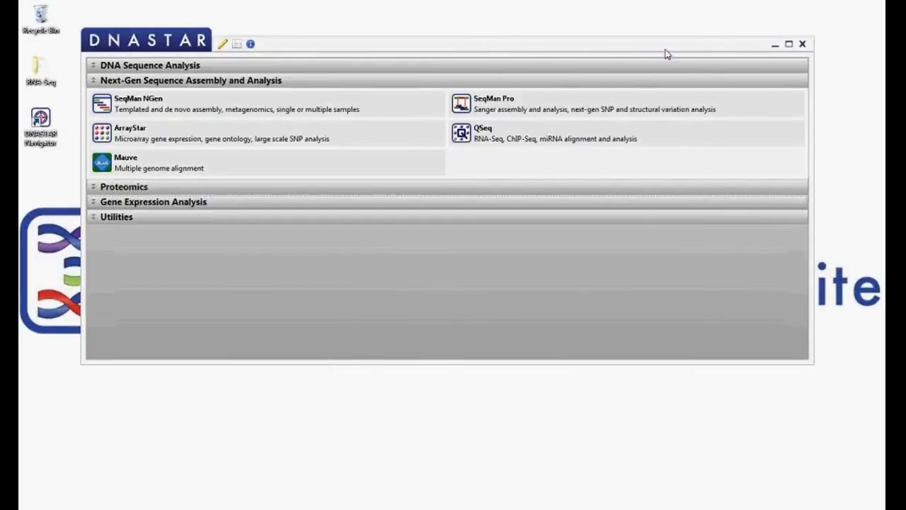
Bring up the SeqMan NGen wizard on a clear desktop, with the Navigator window out of the way.
{"action": "mouse_move", "coordinate": [354, 126]}
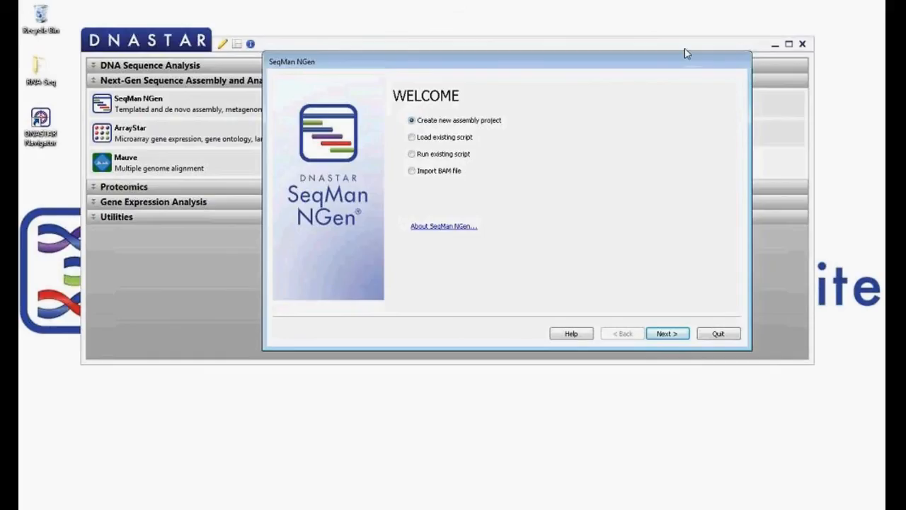
{"action": "left_click_drag", "start_coordinate": [671, 44], "coordinate": [630, 75]}
{"action": "left_click", "coordinate": [734, 77]}
{"action": "left_click_drag", "start_coordinate": [522, 61], "coordinate": [477, 70]}
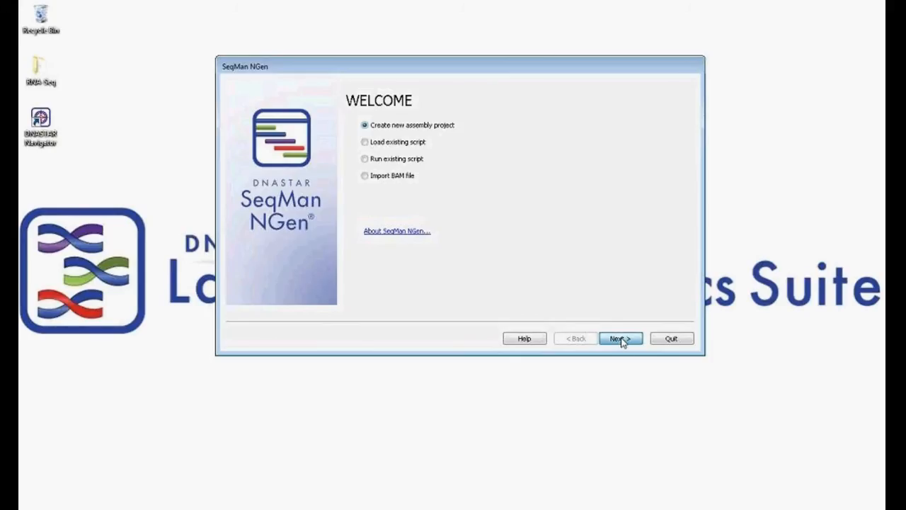
Consult the wizard's help page for the Welcome screen and close it.
{"action": "left_click", "coordinate": [538, 342]}
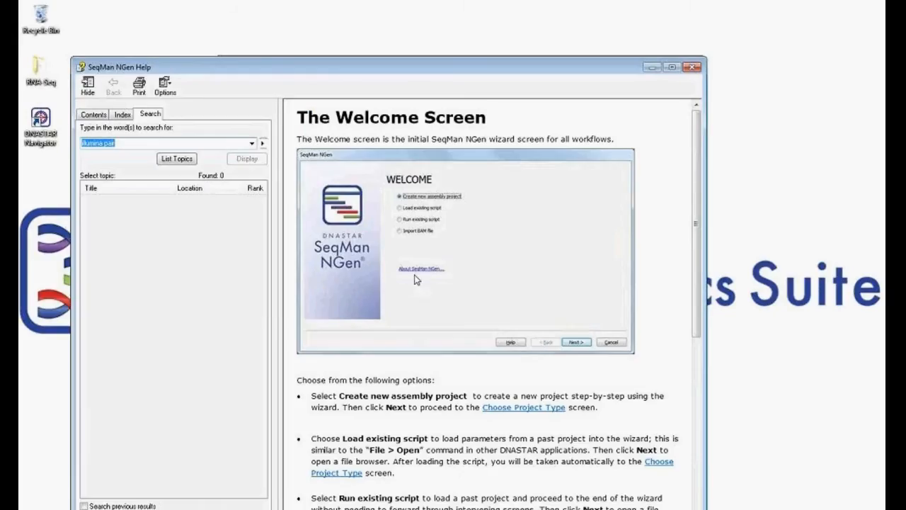
{"action": "left_click", "coordinate": [693, 68]}
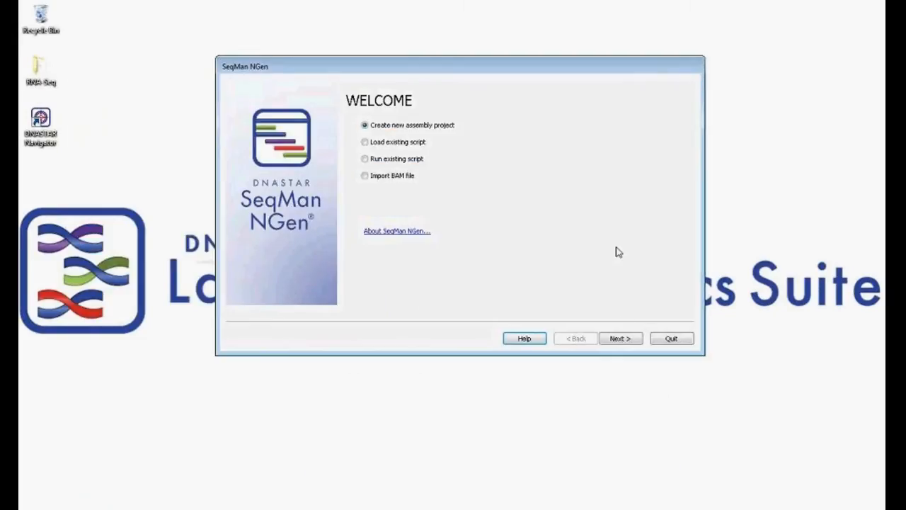
Create a new Transcriptome / ChIP-seq / miRNA assembly project as a templated assembly with normal workflows.
{"action": "left_click", "coordinate": [619, 339]}
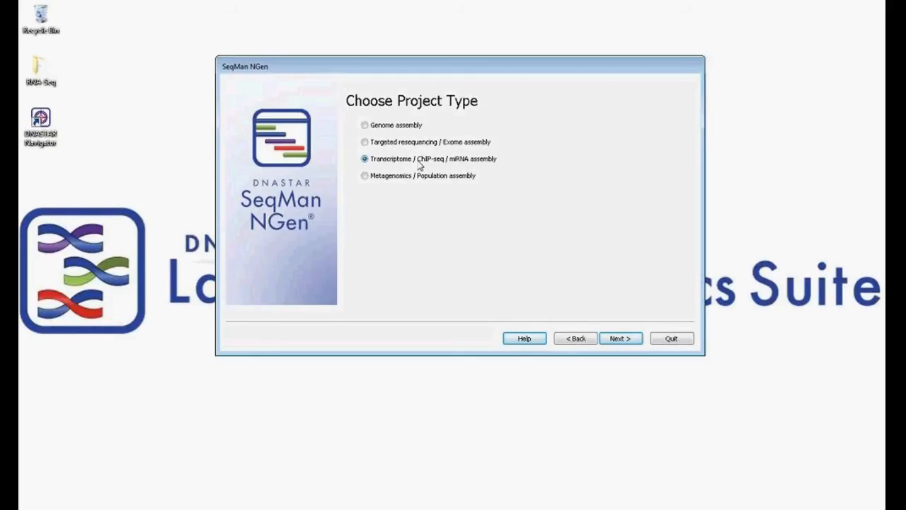
{"action": "left_click", "coordinate": [620, 339]}
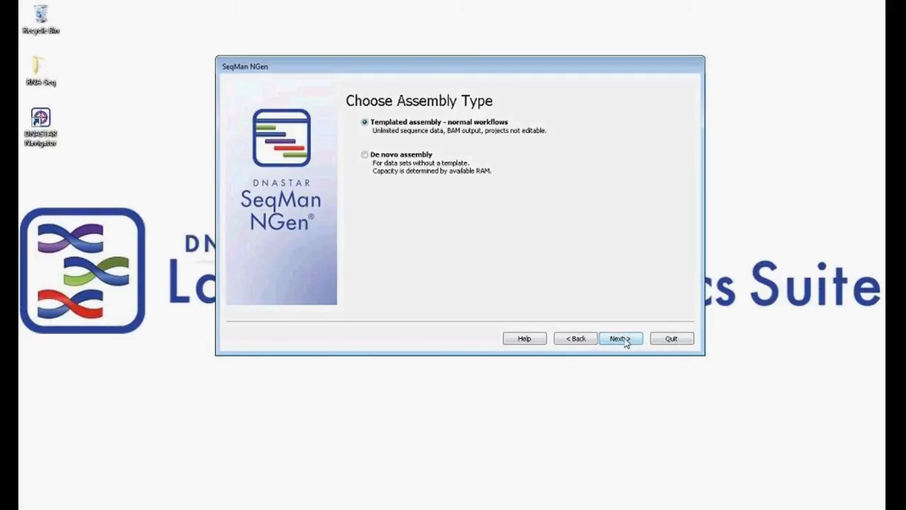
{"action": "left_click", "coordinate": [620, 338]}
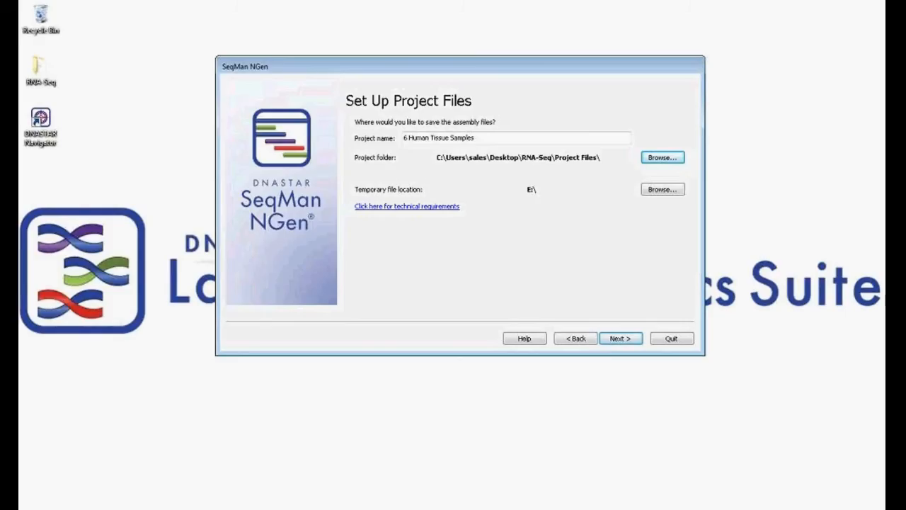
Review the SeqMan NGen technical requirements for reference-guided and de novo assemblies, and return to the wizard.
{"action": "left_click", "coordinate": [417, 210]}
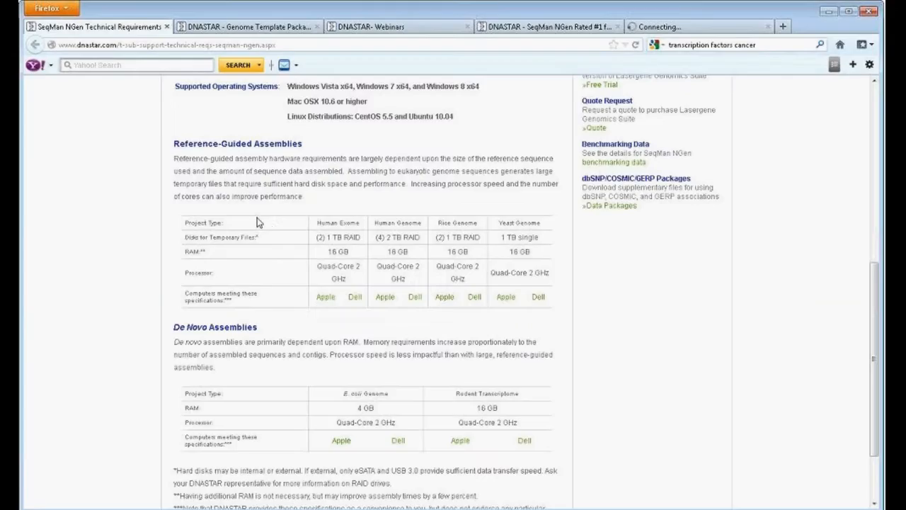
{"action": "scroll", "coordinate": [267, 225], "scroll_direction": "up", "scroll_amount": 5}
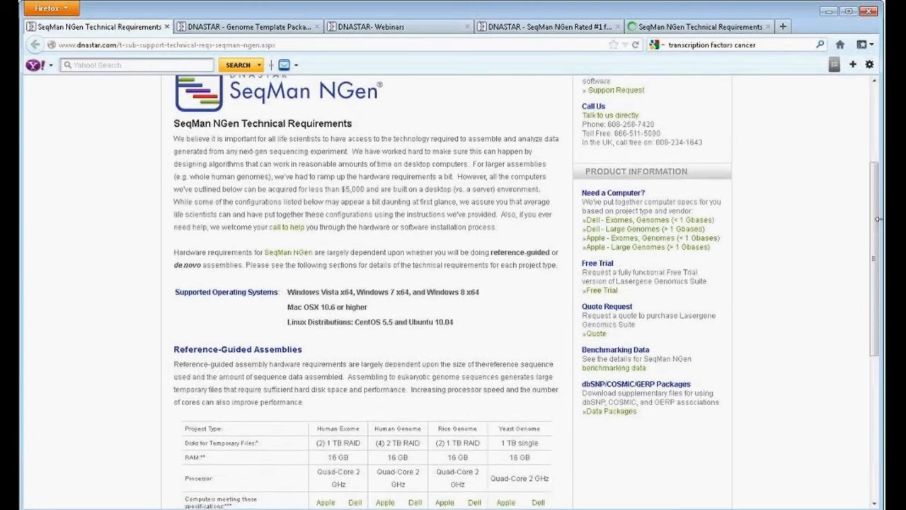
{"action": "left_click_drag", "start_coordinate": [874, 212], "coordinate": [878, 344]}
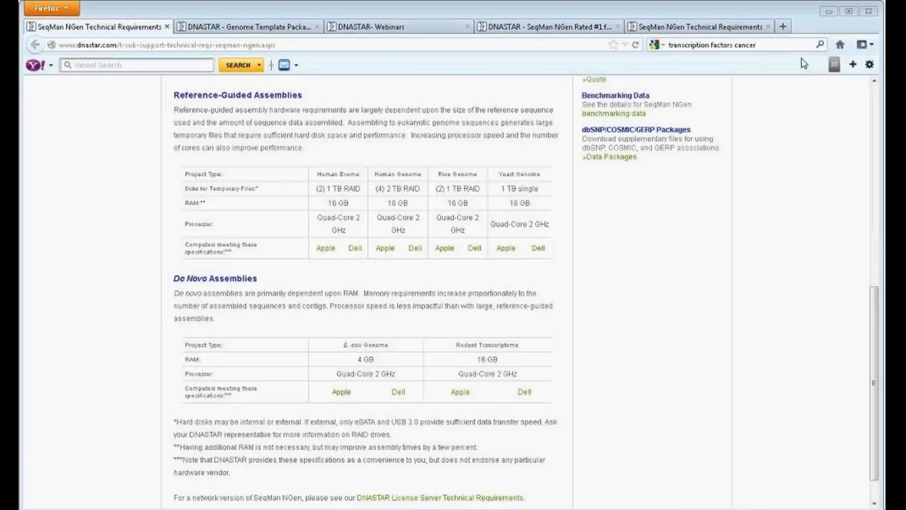
{"action": "left_click", "coordinate": [829, 13]}
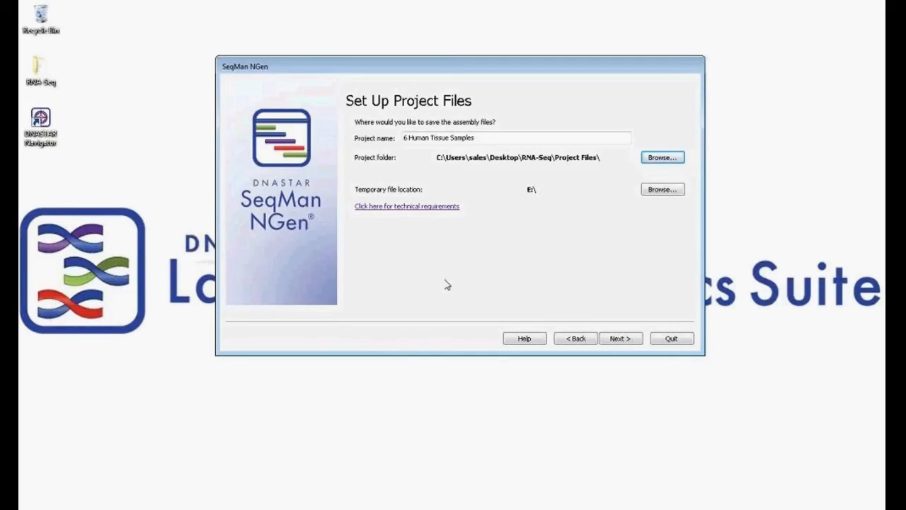
Accept the project file setup named "6 Human Tissue Samples" with the RNA-Seq Project Files folder and E:\ for temporary files.
{"action": "left_click", "coordinate": [621, 340]}
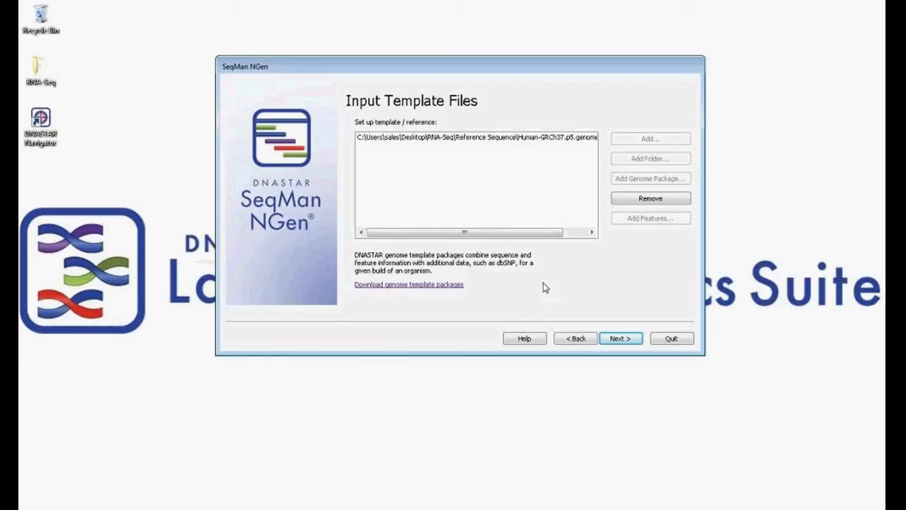
Examine the downloadable genome template packages and their usage instructions on the DNASTAR website.
{"action": "left_click", "coordinate": [451, 284]}
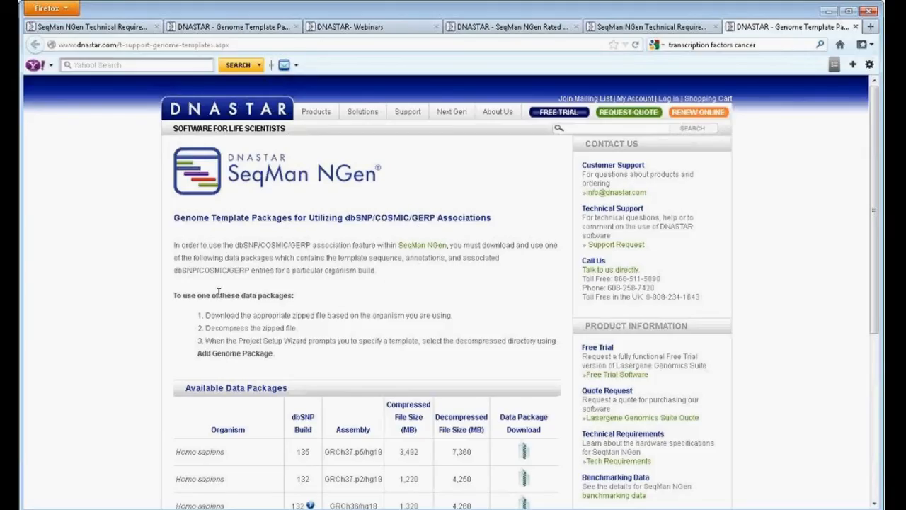
{"action": "scroll", "coordinate": [219, 293], "scroll_direction": "down", "scroll_amount": 2}
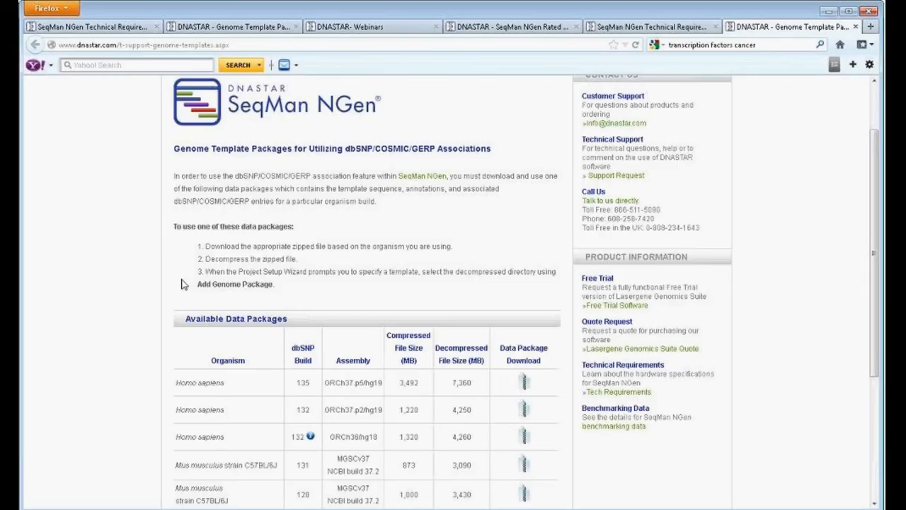
{"action": "scroll", "coordinate": [182, 284], "scroll_direction": "down", "scroll_amount": 5}
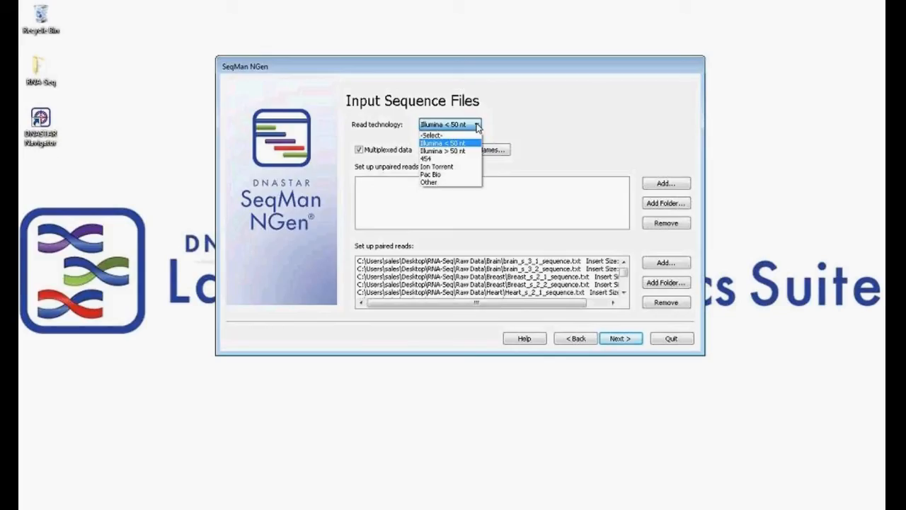
Check the read technology choices, keeping Illumina < 50 nt, and look through the paired read files.
{"action": "left_click", "coordinate": [477, 127]}
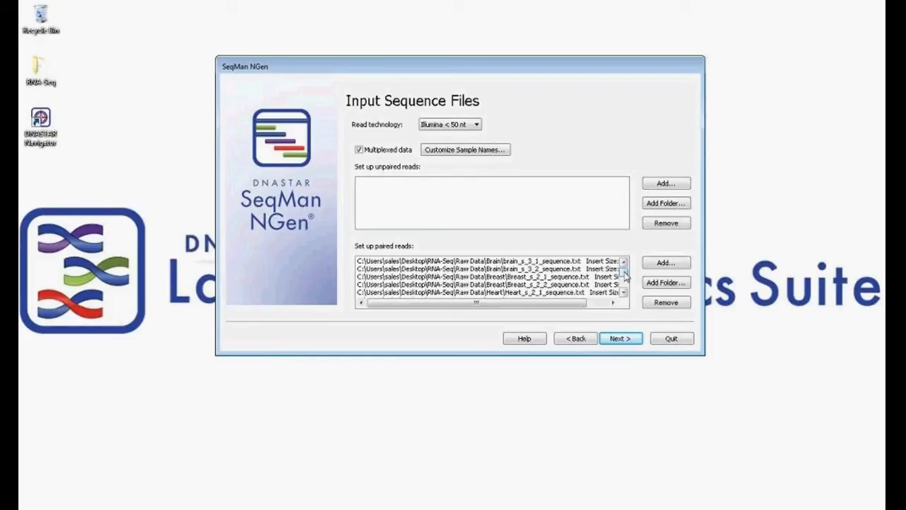
{"action": "mouse_move", "coordinate": [625, 273]}
{"action": "left_mouse_down"}
{"action": "mouse_move", "coordinate": [627, 285]}
{"action": "mouse_move", "coordinate": [625, 272]}
{"action": "left_mouse_up"}
{"action": "left_click", "coordinate": [519, 269]}
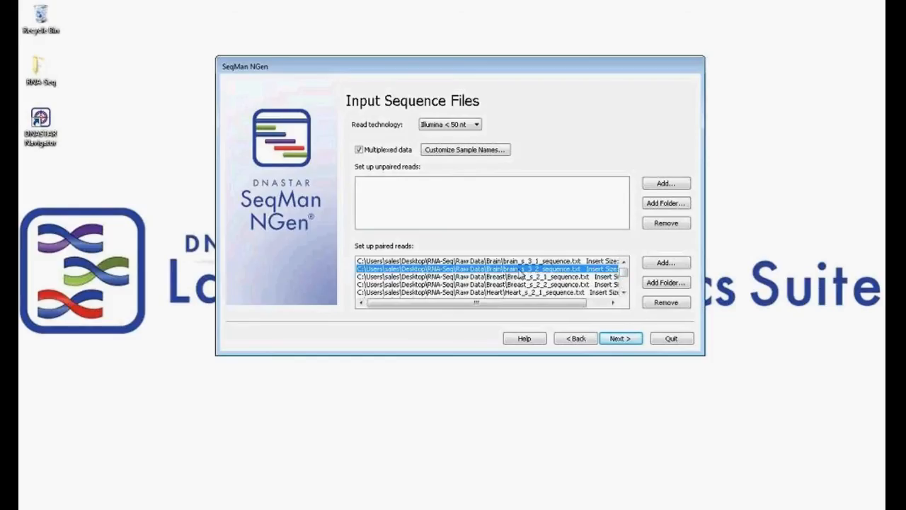
{"action": "left_click", "coordinate": [522, 278]}
{"action": "left_click", "coordinate": [521, 285]}
{"action": "left_click", "coordinate": [625, 293]}
{"action": "left_click", "coordinate": [625, 292]}
{"action": "left_click", "coordinate": [624, 291]}
{"action": "left_click", "coordinate": [624, 292]}
{"action": "left_click_drag", "start_coordinate": [624, 279], "coordinate": [624, 273]}
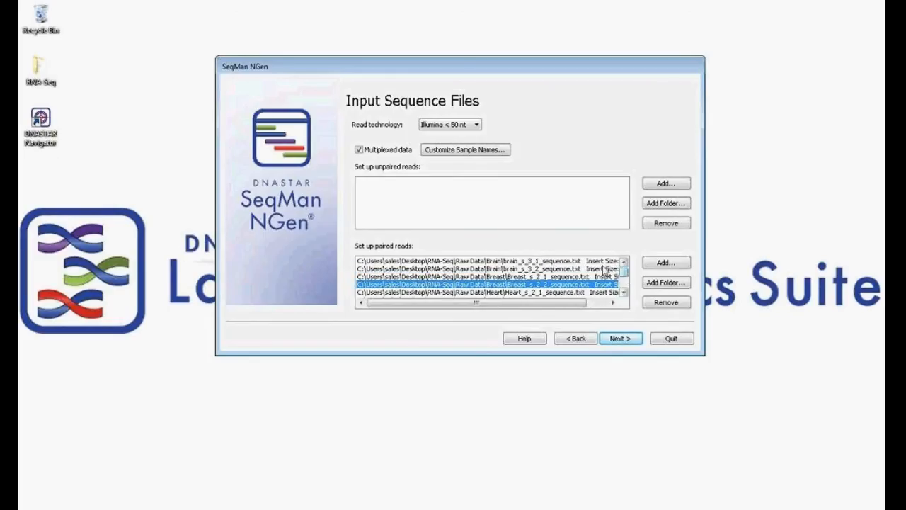
{"action": "left_click", "coordinate": [567, 262]}
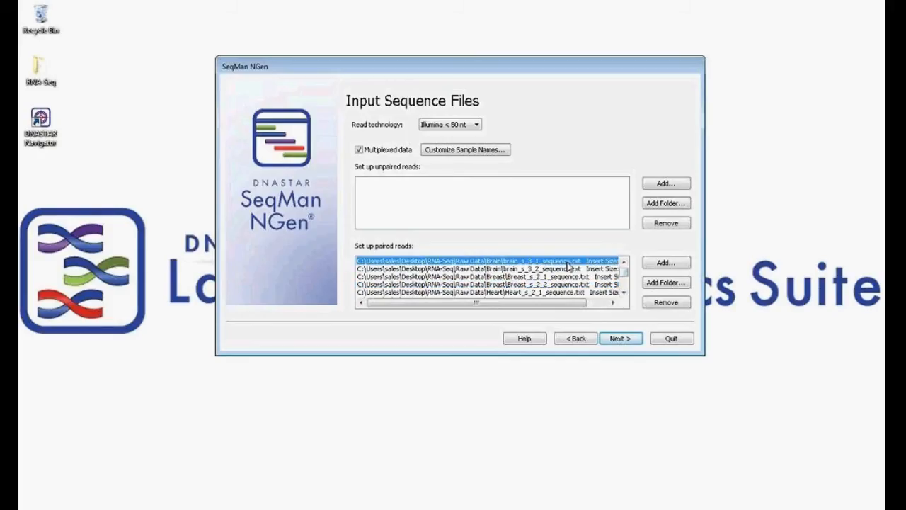
Keep Multiplexed data enabled, accept the tissue-based group names for the read files and confirm the sequence input.
{"action": "left_click", "coordinate": [359, 150]}
{"action": "left_click", "coordinate": [360, 152]}
{"action": "left_click", "coordinate": [359, 151]}
{"action": "left_click", "coordinate": [497, 151]}
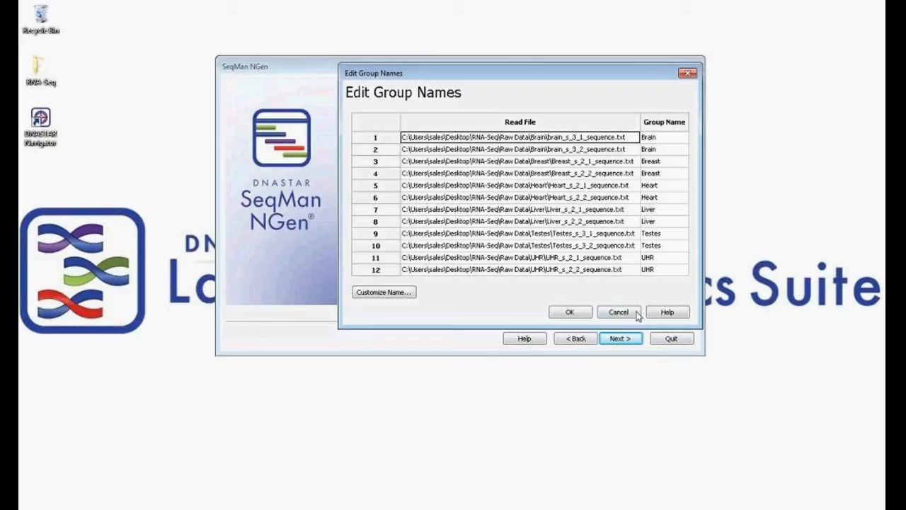
{"action": "left_click", "coordinate": [582, 314]}
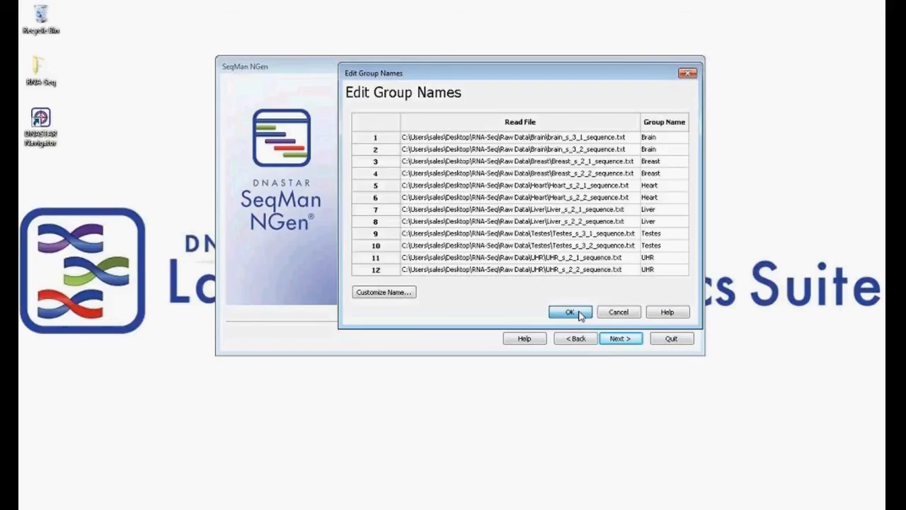
{"action": "left_click", "coordinate": [582, 315]}
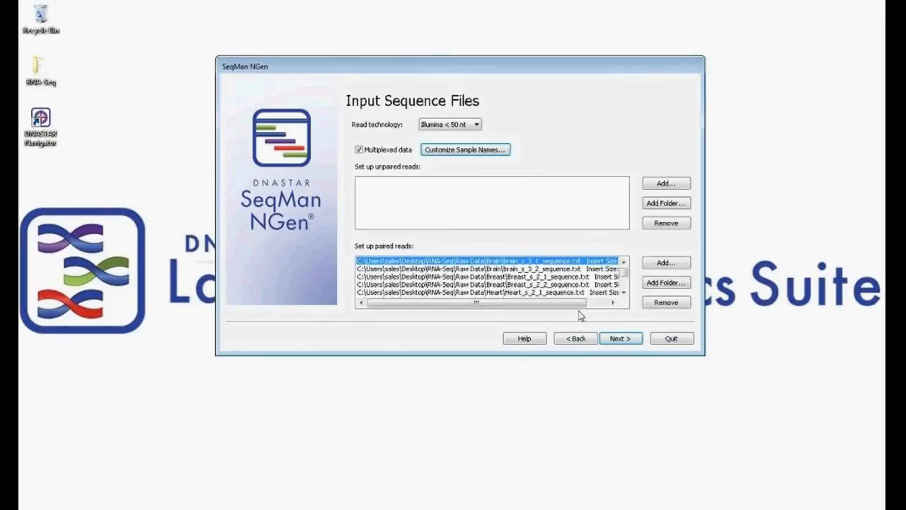
{"action": "left_click", "coordinate": [625, 340]}
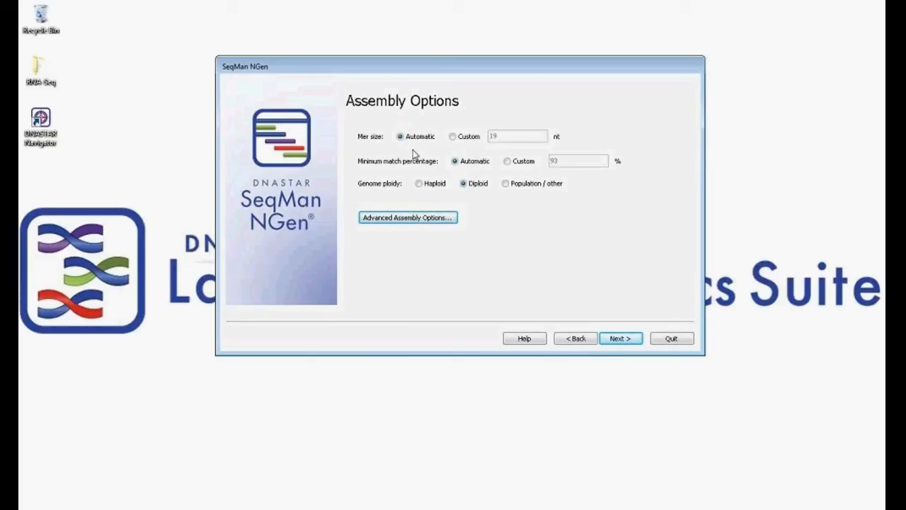
Review the layout, alignment and SNP settings in the advanced assembly options, accept them and continue to the assembly script.
{"action": "left_click", "coordinate": [426, 220]}
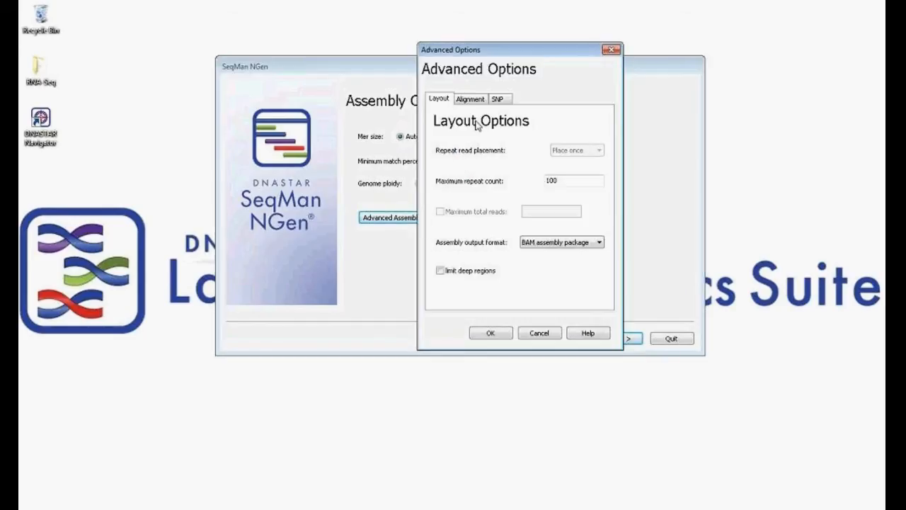
{"action": "left_click", "coordinate": [470, 99]}
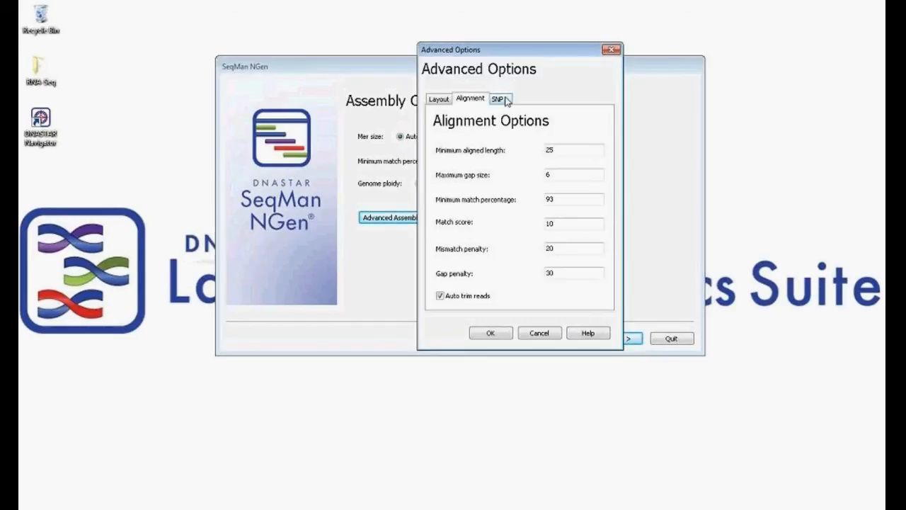
{"action": "left_click", "coordinate": [499, 99]}
{"action": "left_click", "coordinate": [482, 100]}
{"action": "left_click", "coordinate": [440, 100]}
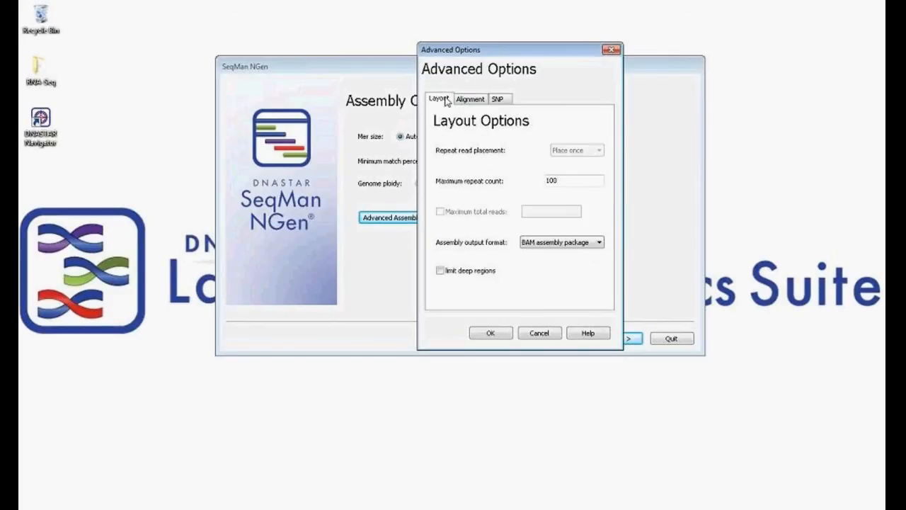
{"action": "left_click", "coordinate": [491, 334]}
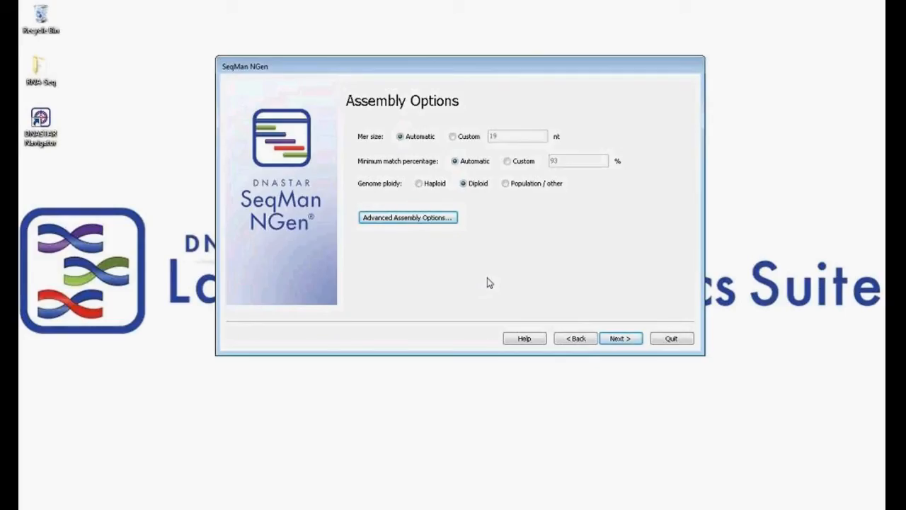
{"action": "left_click", "coordinate": [633, 341]}
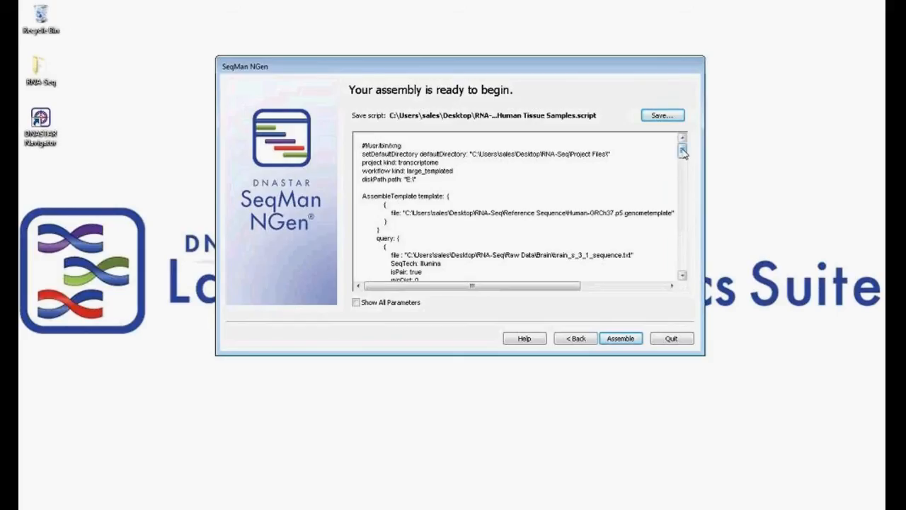
Read through the assembly script, from the template and paired read file entries to the final assembly parameters.
{"action": "mouse_move", "coordinate": [683, 150]}
{"action": "left_mouse_down"}
{"action": "mouse_move", "coordinate": [683, 159]}
{"action": "mouse_move", "coordinate": [683, 150]}
{"action": "left_mouse_up"}
{"action": "left_click_drag", "start_coordinate": [552, 212], "coordinate": [576, 212]}
{"action": "left_click", "coordinate": [683, 276]}
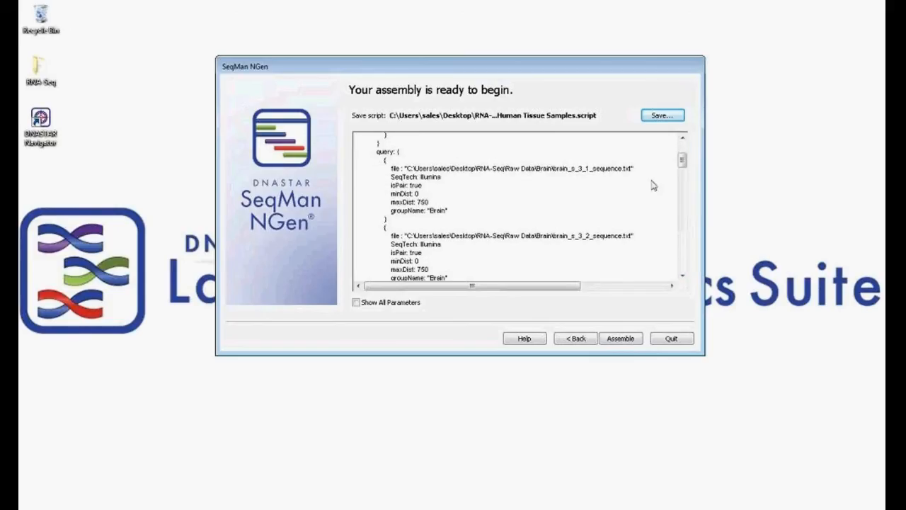
{"action": "left_click_drag", "start_coordinate": [684, 162], "coordinate": [683, 166]}
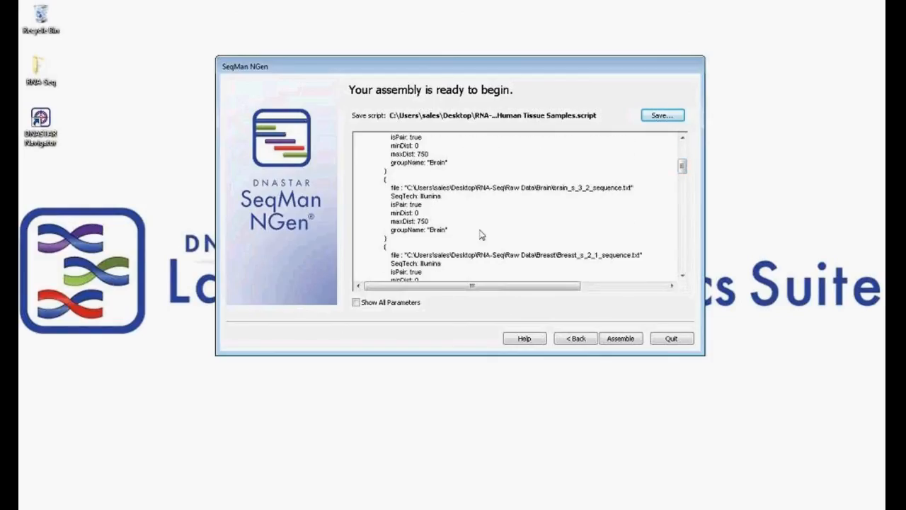
{"action": "left_click_drag", "start_coordinate": [684, 168], "coordinate": [691, 266]}
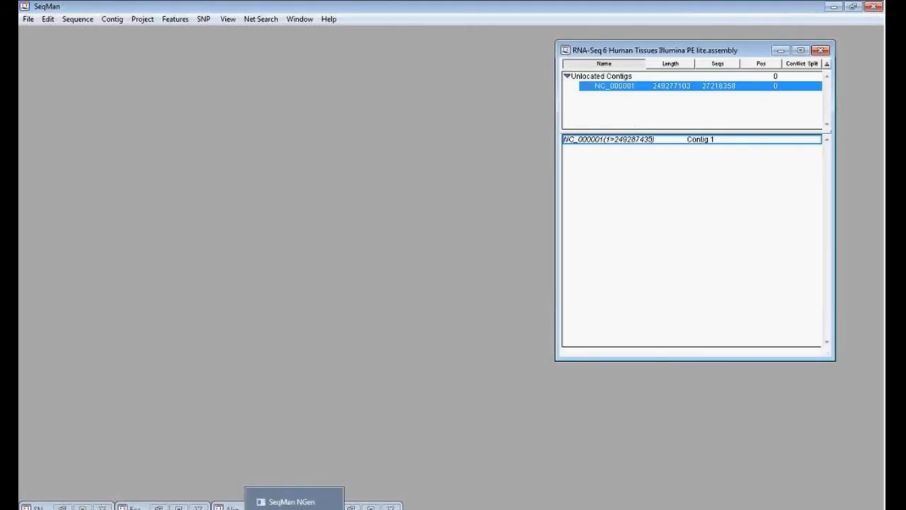
Switch to SeqMan NGen, revisit the project file and input sequence file setup, and return to the SeqMan assembly.
{"action": "left_click", "coordinate": [312, 488]}
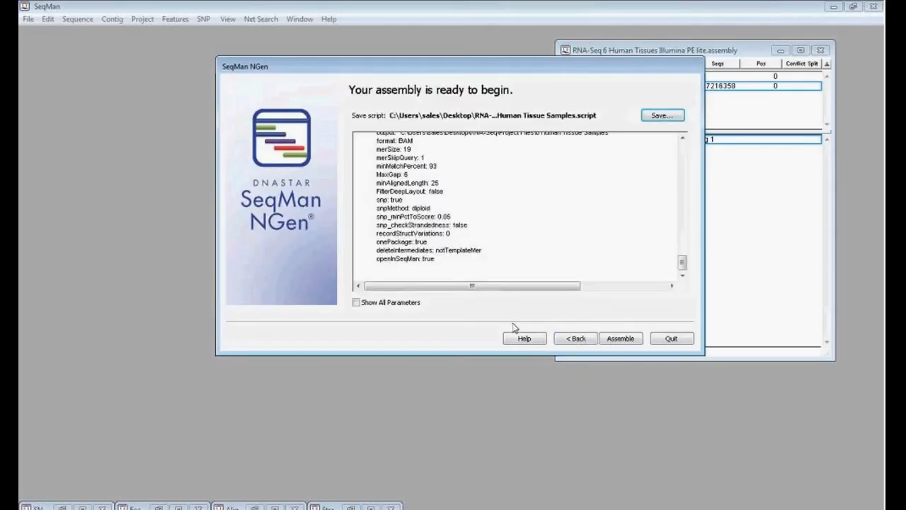
{"action": "left_click", "coordinate": [577, 340]}
{"action": "left_click", "coordinate": [578, 340]}
{"action": "left_click", "coordinate": [577, 340]}
{"action": "left_click", "coordinate": [578, 340]}
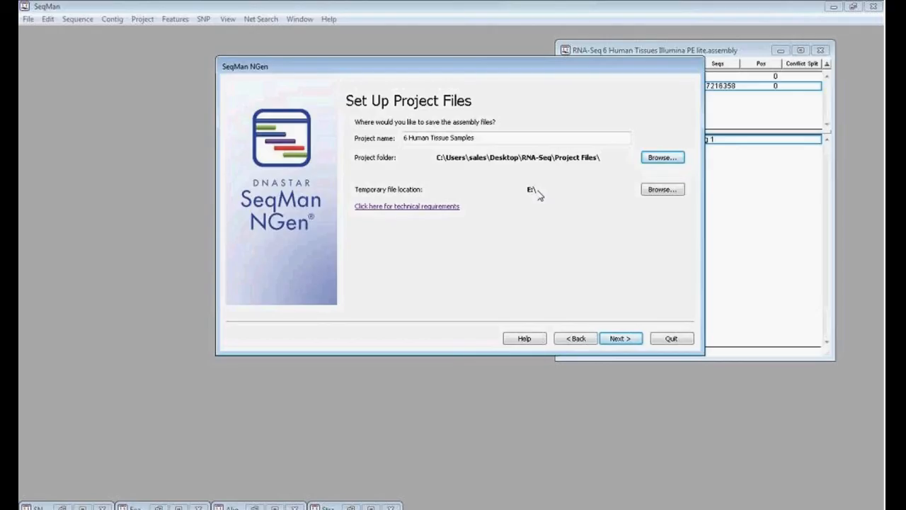
{"action": "left_click", "coordinate": [629, 343]}
{"action": "left_click", "coordinate": [628, 340]}
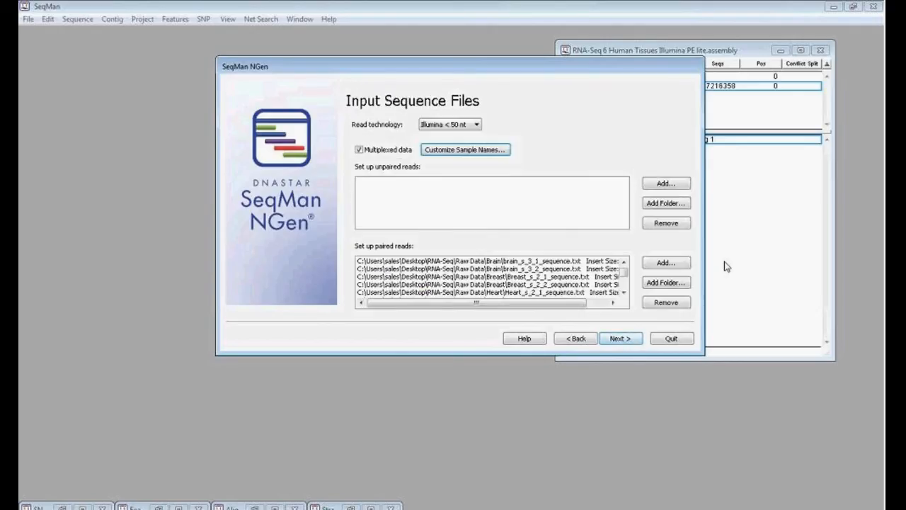
{"action": "left_click", "coordinate": [726, 129]}
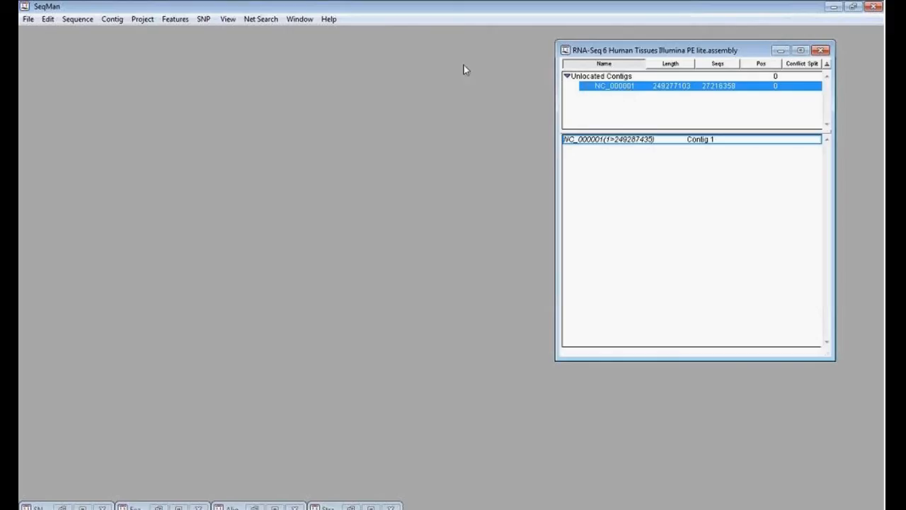
Open the Alignment View of contig NC_000001 and go to the start of the sequence.
{"action": "left_click", "coordinate": [121, 22]}
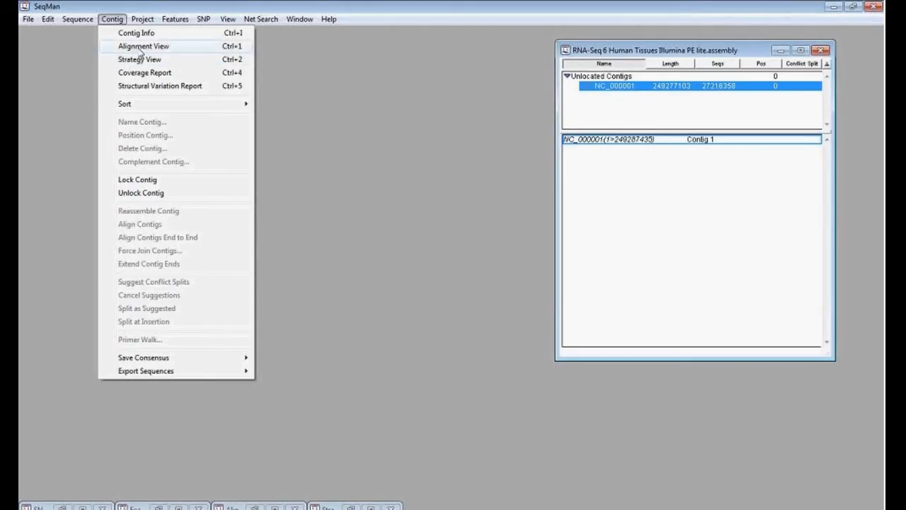
{"action": "left_click", "coordinate": [141, 47]}
{"action": "left_click", "coordinate": [503, 264]}
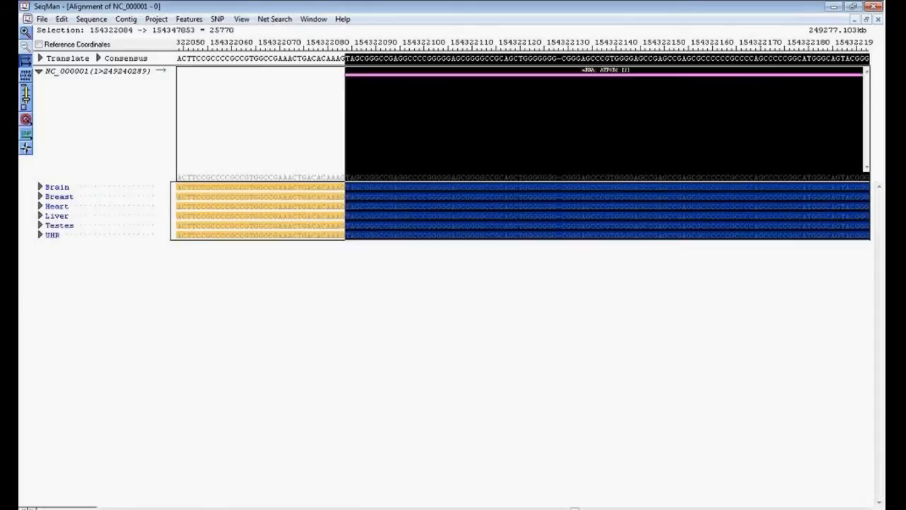
{"action": "left_click", "coordinate": [371, 121]}
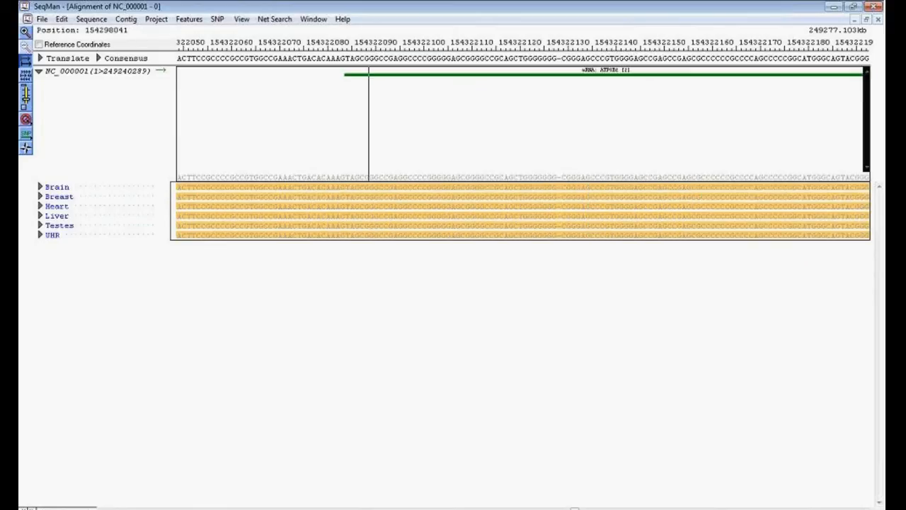
{"action": "left_click_drag", "start_coordinate": [574, 509], "coordinate": [106, 464]}
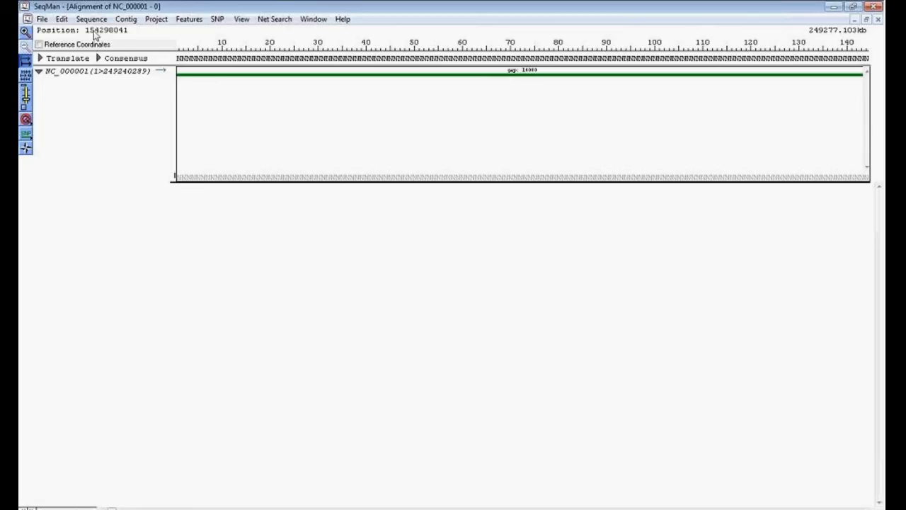
Check the position and depth at several consensus bases near the start of NC_000001, and view the contig commands.
{"action": "left_click", "coordinate": [192, 61]}
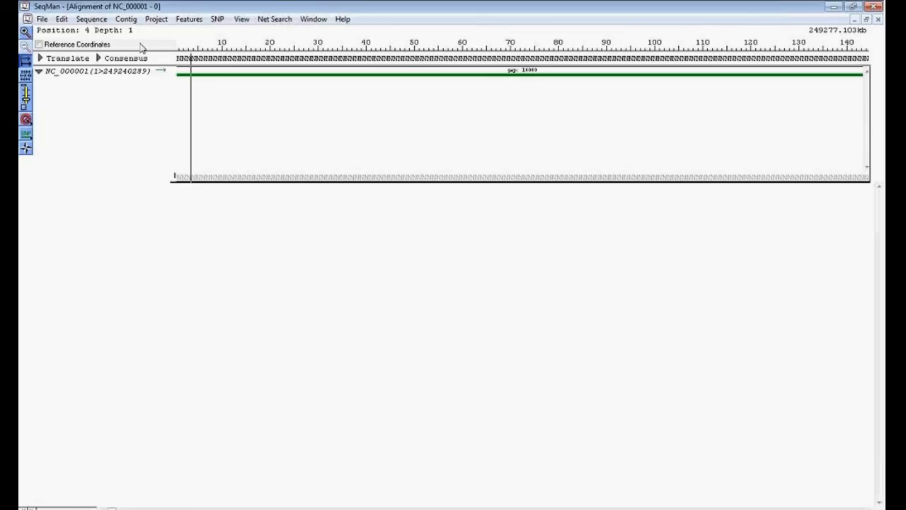
{"action": "left_click", "coordinate": [185, 59]}
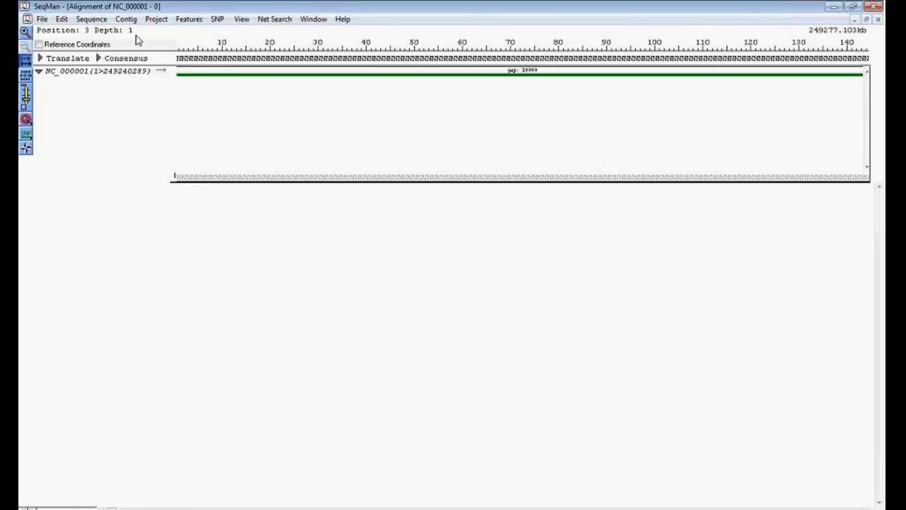
{"action": "left_click", "coordinate": [241, 58]}
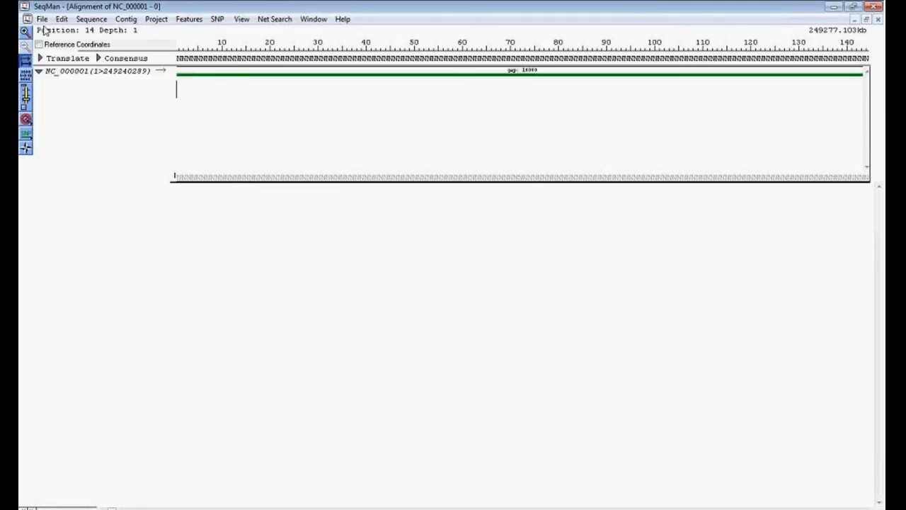
{"action": "left_click", "coordinate": [127, 20]}
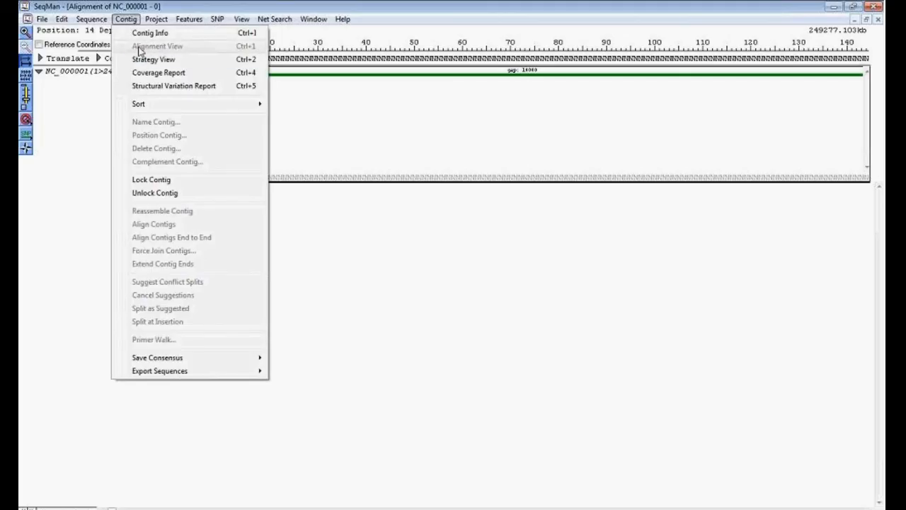
{"action": "left_click", "coordinate": [127, 20]}
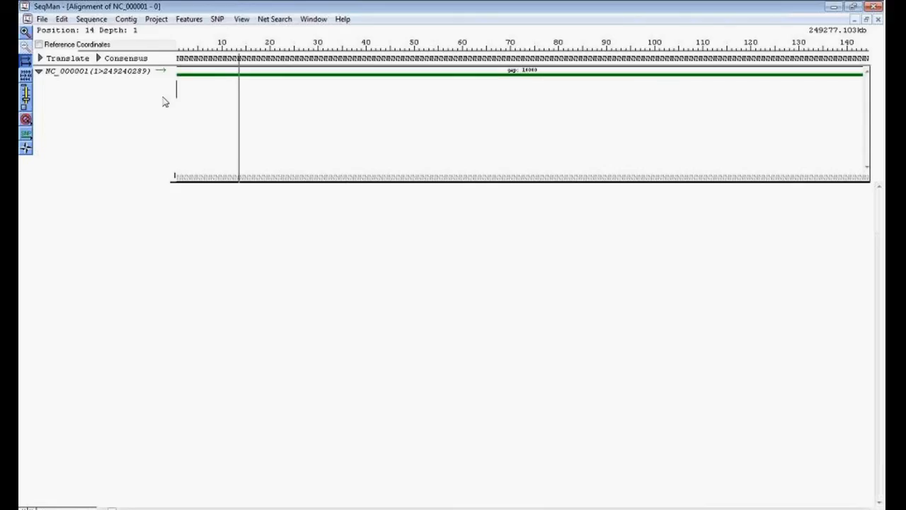
Examine the template's feature annotation and the sample coverage around position 2594400 of NC_000001.
{"action": "mouse_move", "coordinate": [180, 74]}
{"action": "left_click_drag", "start_coordinate": [112, 508], "coordinate": [119, 508]}
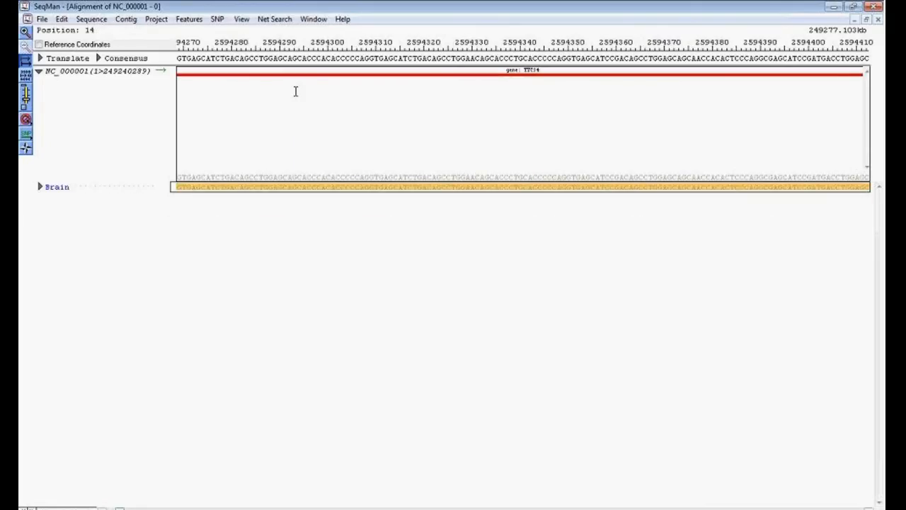
{"action": "mouse_move", "coordinate": [313, 71]}
{"action": "mouse_move", "coordinate": [522, 73]}
{"action": "left_click", "coordinate": [139, 509]}
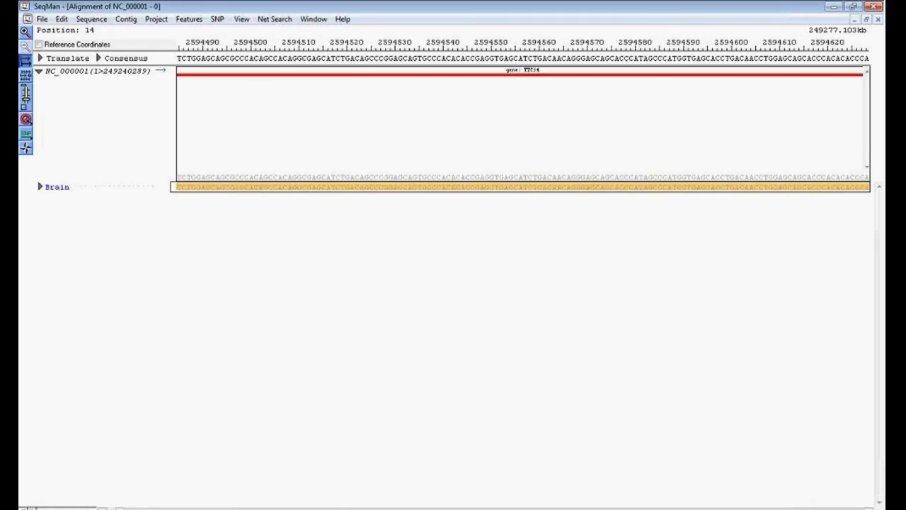
Compare which tissue samples cover the gene region between about positions 12055720 and 12057730.
{"action": "left_click_drag", "start_coordinate": [121, 508], "coordinate": [147, 508]}
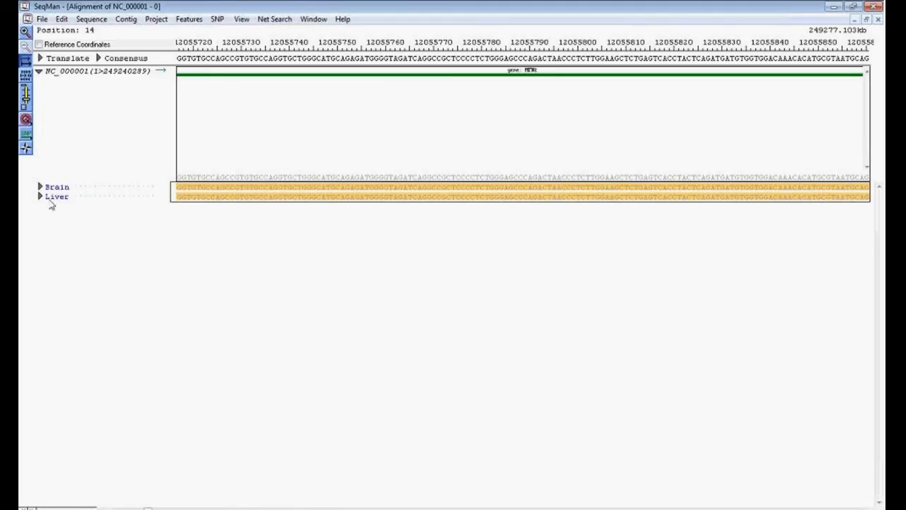
{"action": "left_click", "coordinate": [184, 509]}
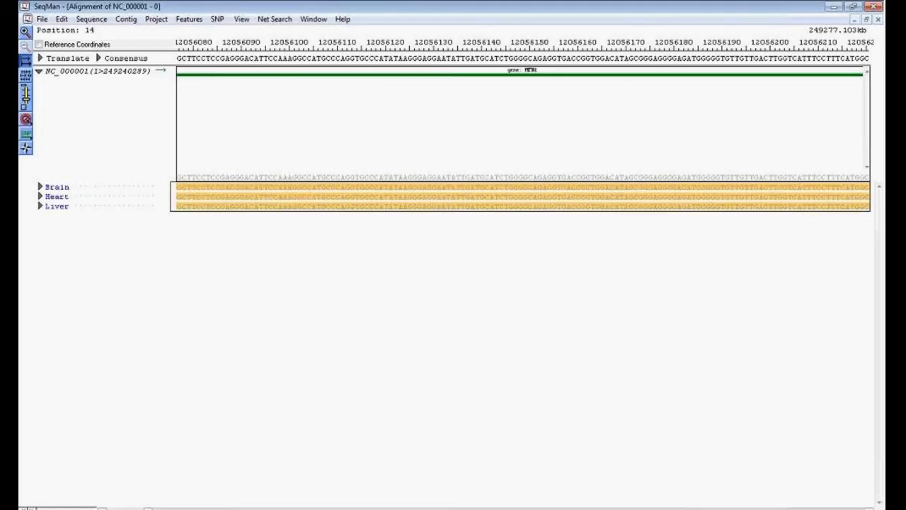
{"action": "left_click", "coordinate": [201, 508]}
{"action": "left_click", "coordinate": [201, 508]}
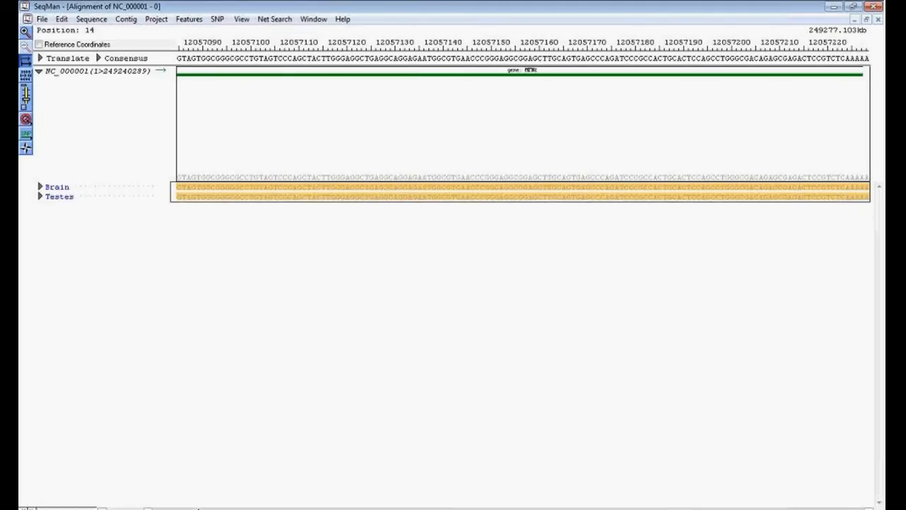
{"action": "left_click", "coordinate": [103, 508]}
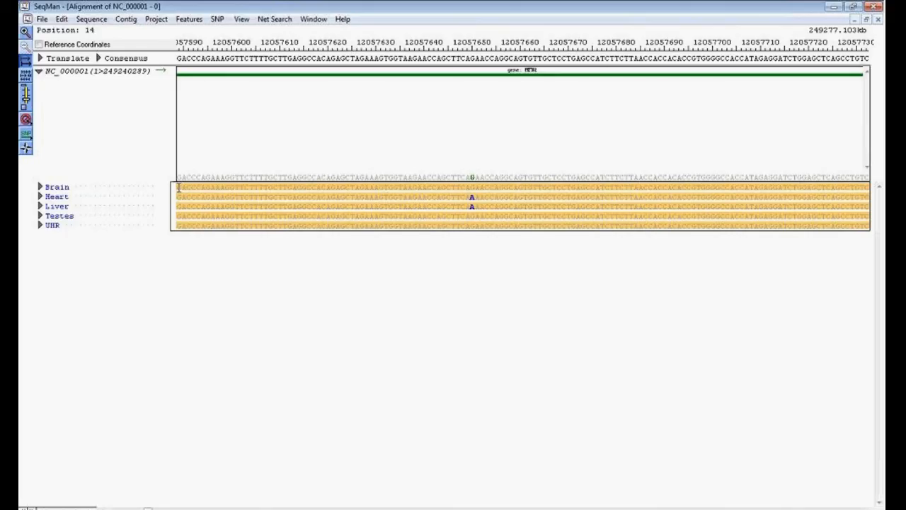
Expand the Brain, Heart, Liver, Testes and UHR groups around position 12057650 and look through their individual reads.
{"action": "left_click", "coordinate": [40, 187]}
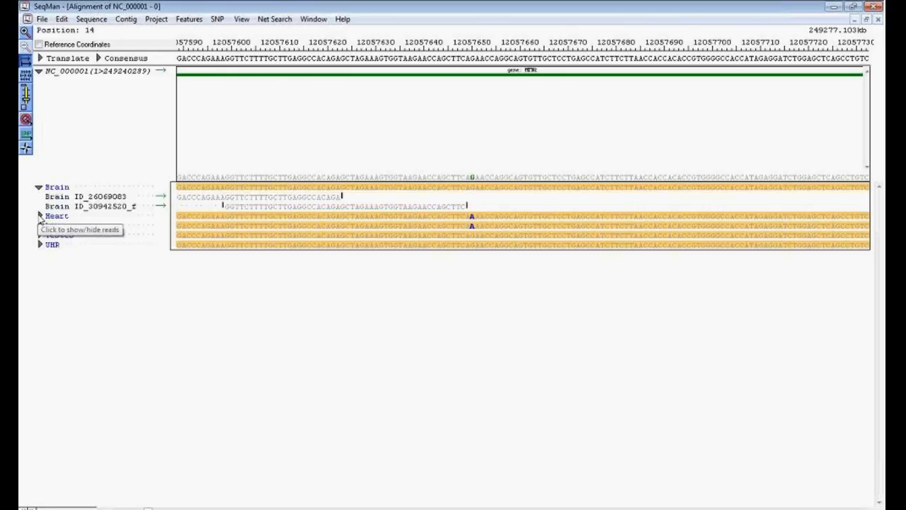
{"action": "left_click", "coordinate": [40, 216]}
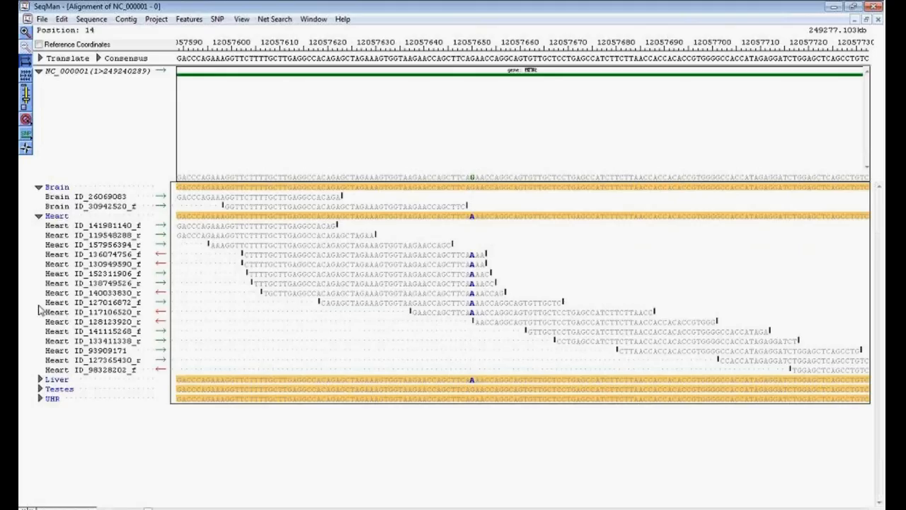
{"action": "left_click", "coordinate": [40, 380]}
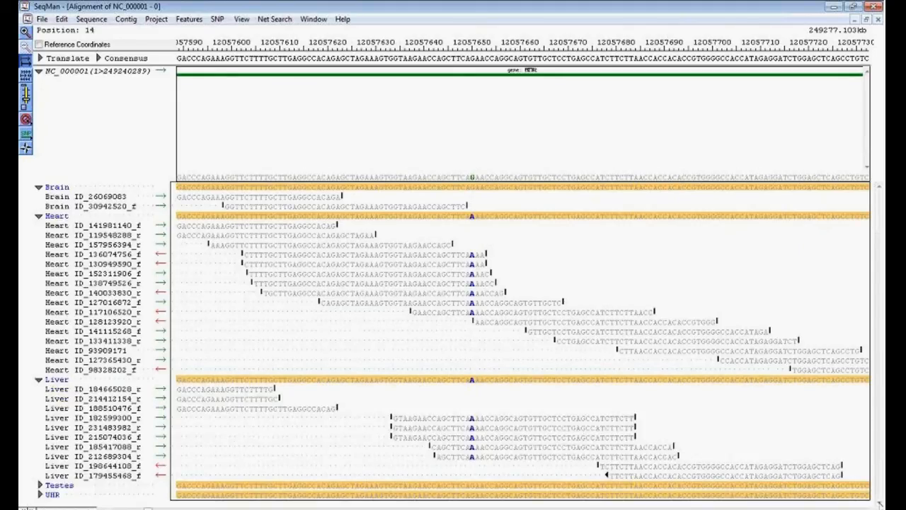
{"action": "left_click", "coordinate": [39, 485]}
{"action": "left_click", "coordinate": [879, 502]}
{"action": "left_click", "coordinate": [40, 494]}
{"action": "scroll", "coordinate": [461, 414], "scroll_direction": "down", "scroll_amount": 3}
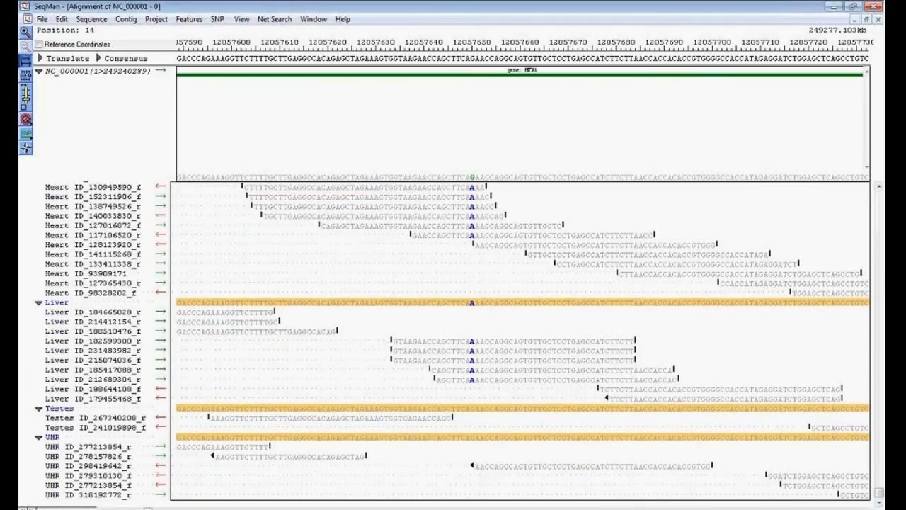
{"action": "left_click_drag", "start_coordinate": [879, 492], "coordinate": [878, 418]}
{"action": "scroll", "coordinate": [347, 321], "scroll_direction": "up", "scroll_amount": 3}
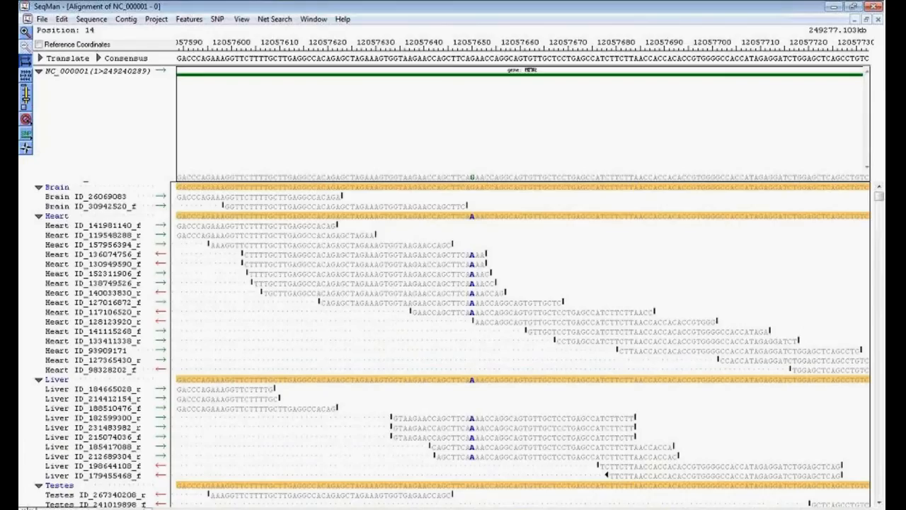
Go to the TNFRSF8 gene near position 12208400, expand the Breast reads and view the neighbouring region around position 12208100.
{"action": "mouse_move", "coordinate": [148, 509]}
{"action": "left_mouse_down"}
{"action": "mouse_move", "coordinate": [164, 509]}
{"action": "mouse_move", "coordinate": [148, 508]}
{"action": "left_mouse_up"}
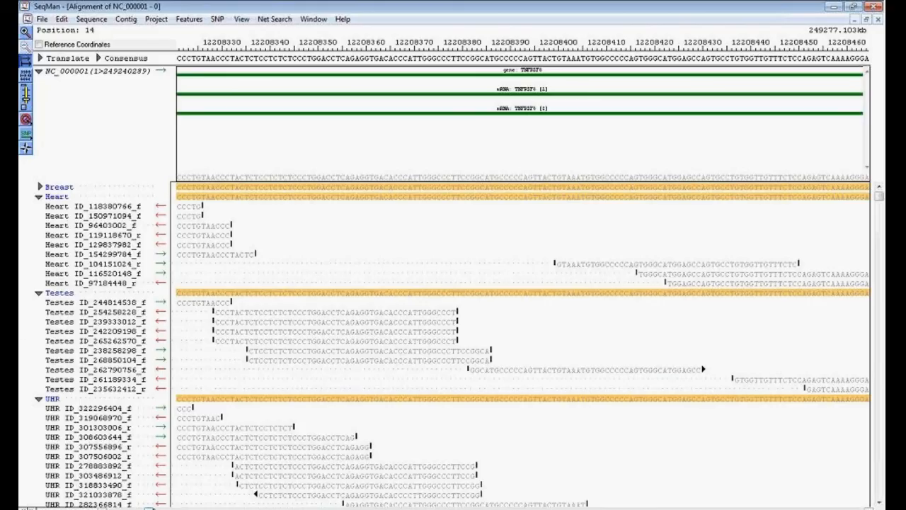
{"action": "left_click", "coordinate": [39, 187]}
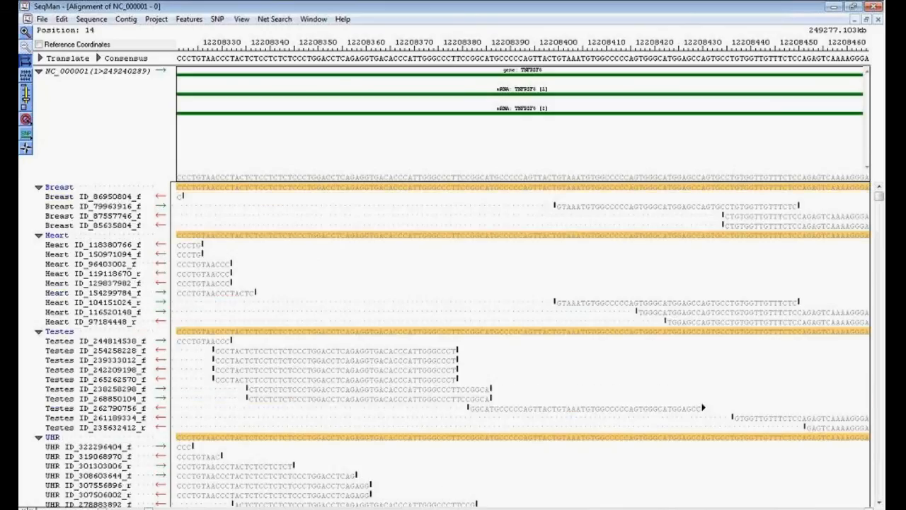
{"action": "scroll", "coordinate": [522, 345], "scroll_direction": "left", "scroll_amount": 2}
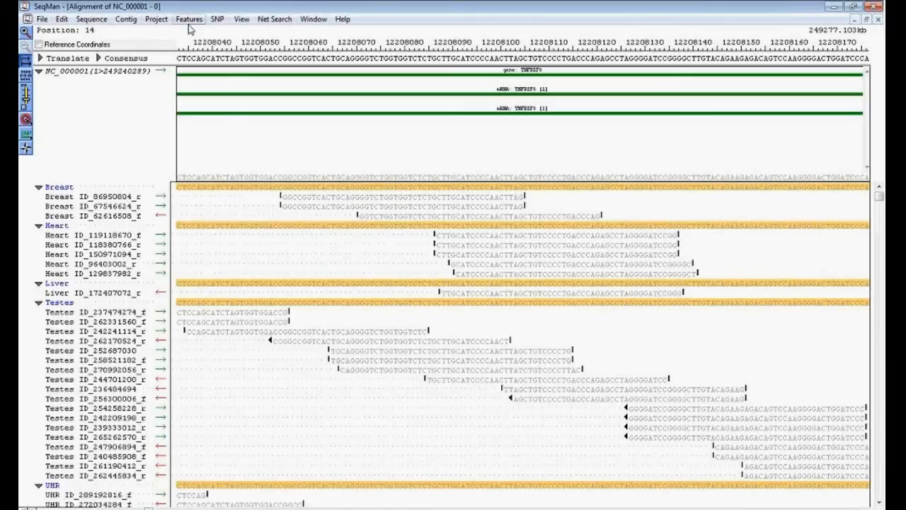
Restore the alignment window to its smaller size, open the Strategy View of contig NC_000001 and maximize it.
{"action": "left_click", "coordinate": [866, 19]}
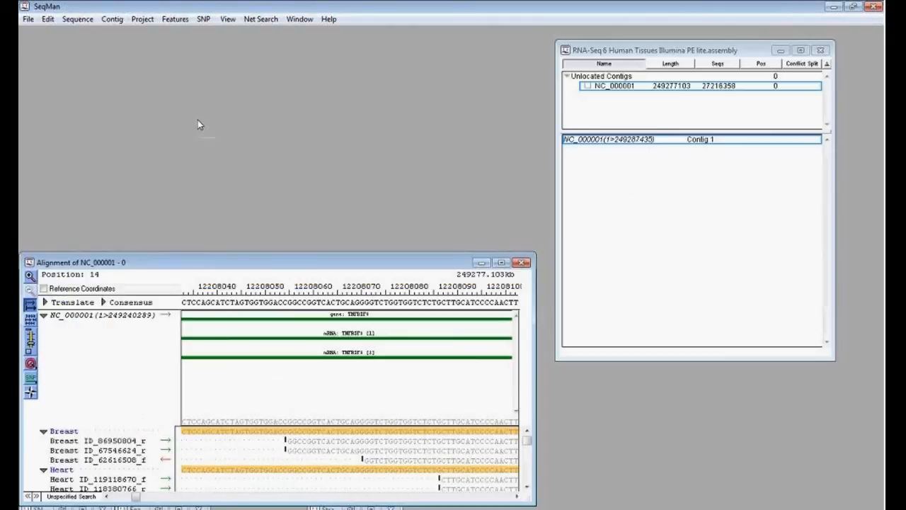
{"action": "left_click", "coordinate": [119, 21]}
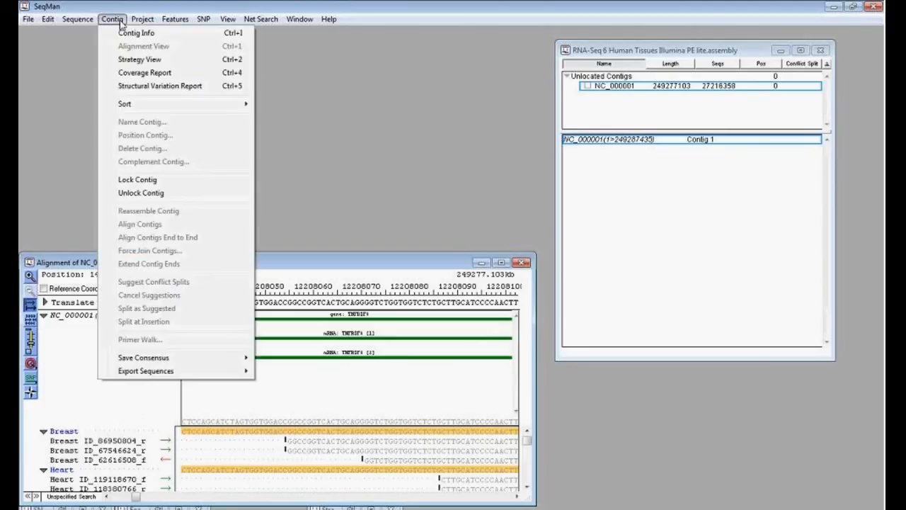
{"action": "left_click", "coordinate": [128, 62]}
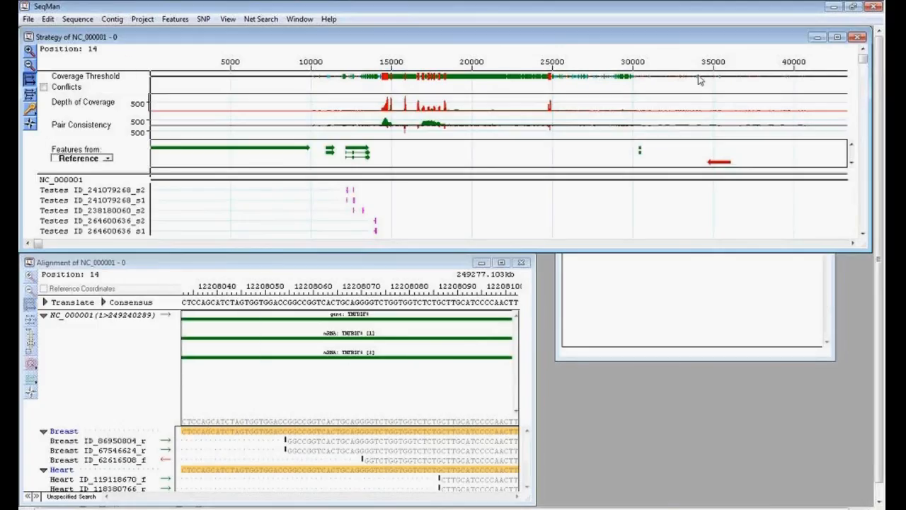
{"action": "left_click", "coordinate": [836, 36]}
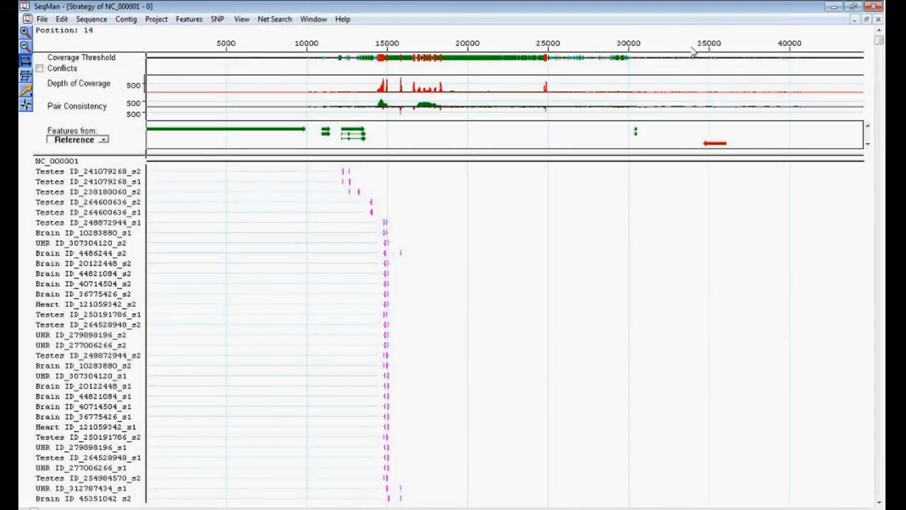
Examine coverage depth, pair consistency and reference features at the start and end of NC_000001, enlarging the graph and feature area.
{"action": "mouse_move", "coordinate": [34, 508]}
{"action": "left_mouse_down"}
{"action": "mouse_move", "coordinate": [609, 507]}
{"action": "mouse_move", "coordinate": [26, 507]}
{"action": "left_mouse_up"}
{"action": "mouse_move", "coordinate": [402, 62]}
{"action": "mouse_move", "coordinate": [383, 96]}
{"action": "mouse_move", "coordinate": [347, 135]}
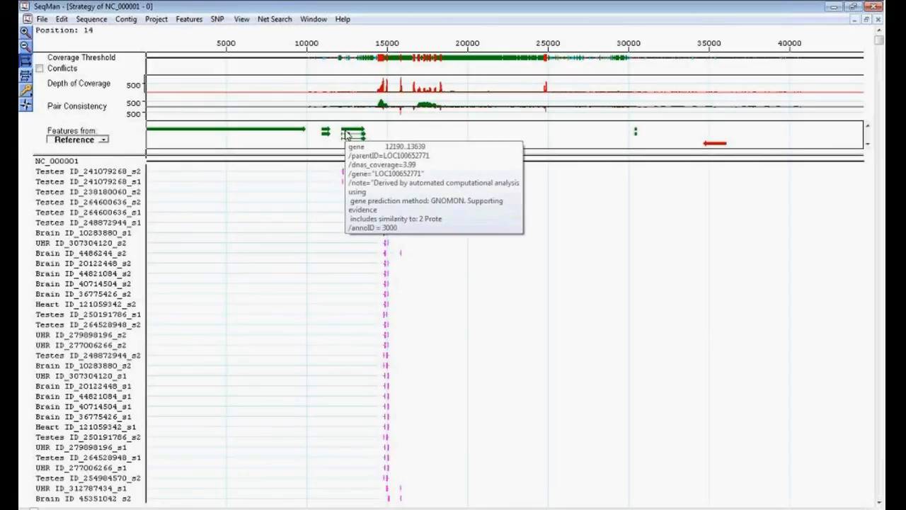
{"action": "left_click_drag", "start_coordinate": [321, 153], "coordinate": [311, 200]}
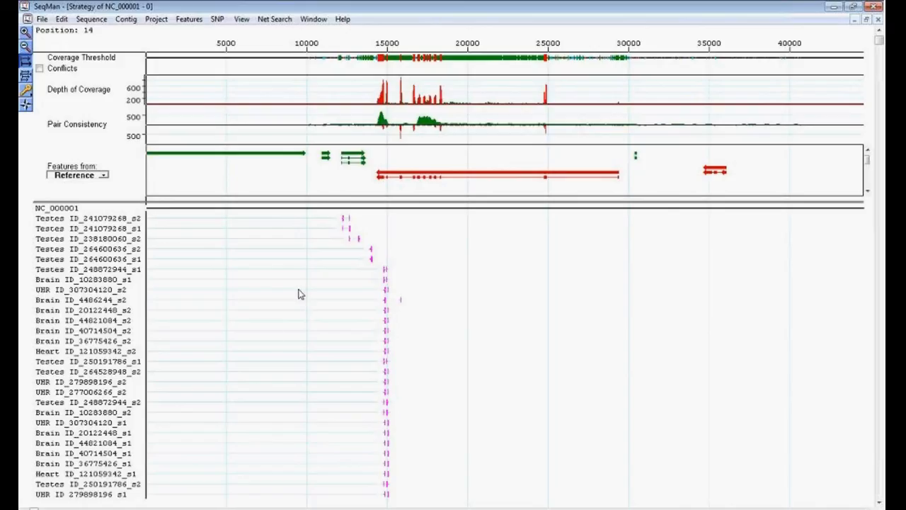
{"action": "left_click_drag", "start_coordinate": [33, 508], "coordinate": [865, 508]}
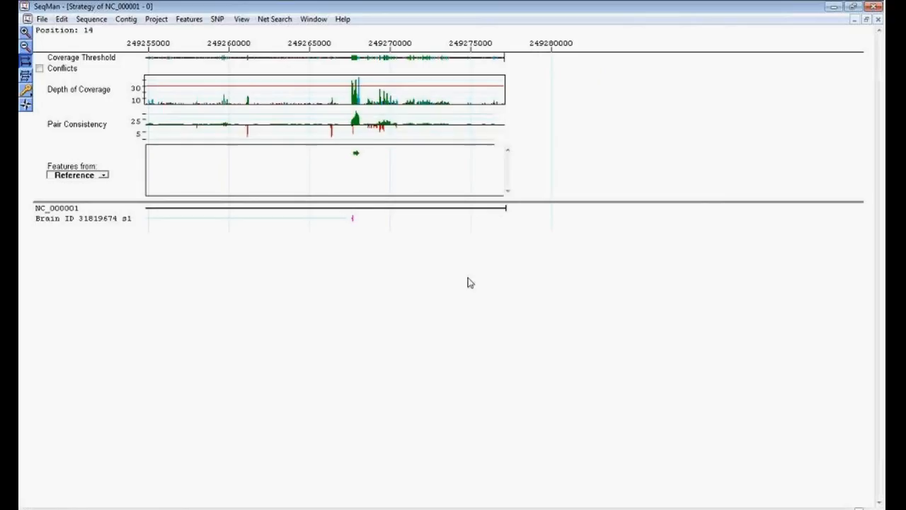
{"action": "left_click_drag", "start_coordinate": [865, 508], "coordinate": [50, 505]}
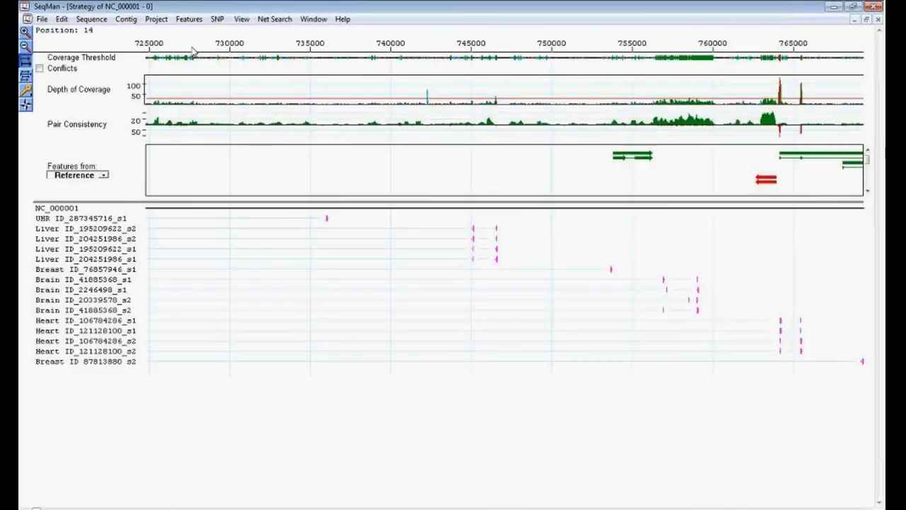
Restore and minimize the Strategy View, and widen the alignment window across the workspace.
{"action": "left_click", "coordinate": [867, 21]}
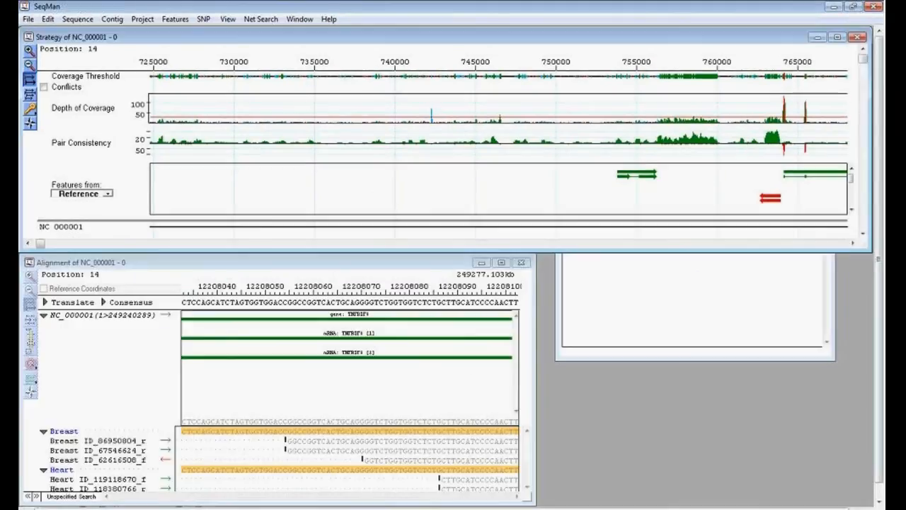
{"action": "left_click", "coordinate": [818, 37]}
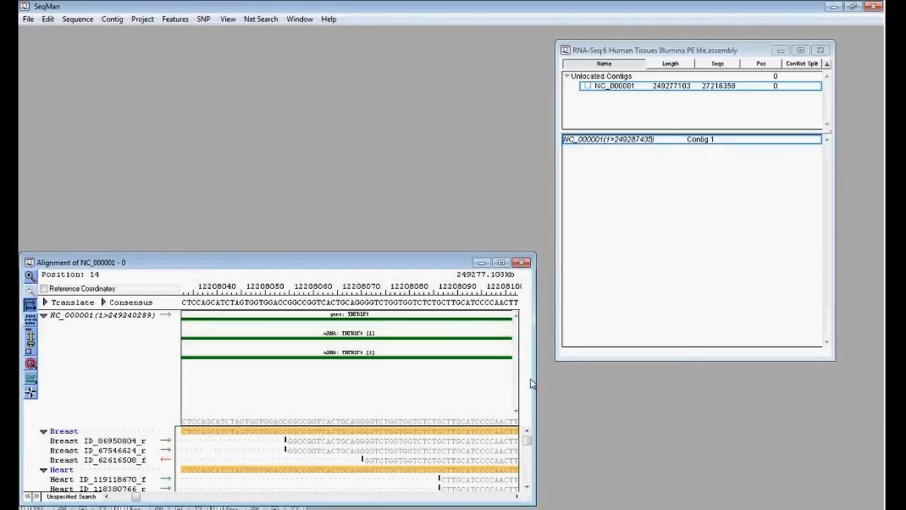
{"action": "left_click_drag", "start_coordinate": [533, 378], "coordinate": [877, 390]}
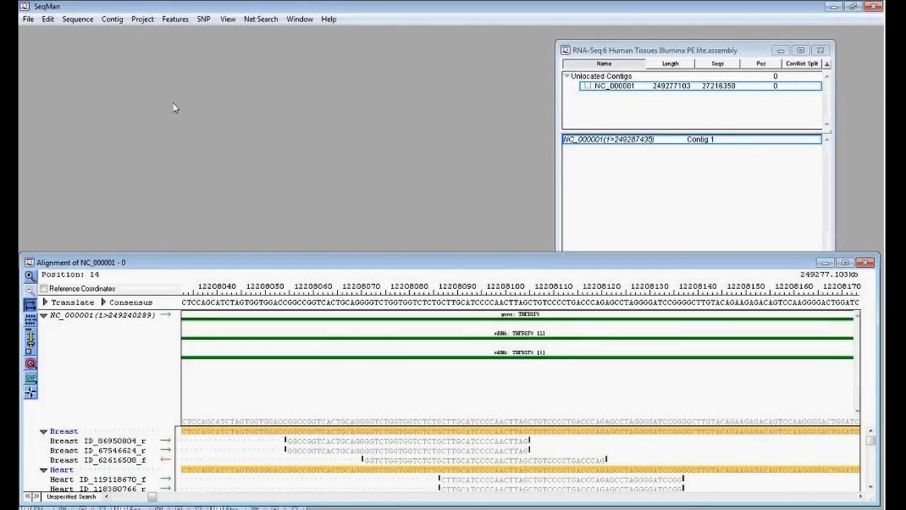
Open the SNP Report for NC_000001 and arrange it directly above the alignment window.
{"action": "left_click", "coordinate": [204, 20]}
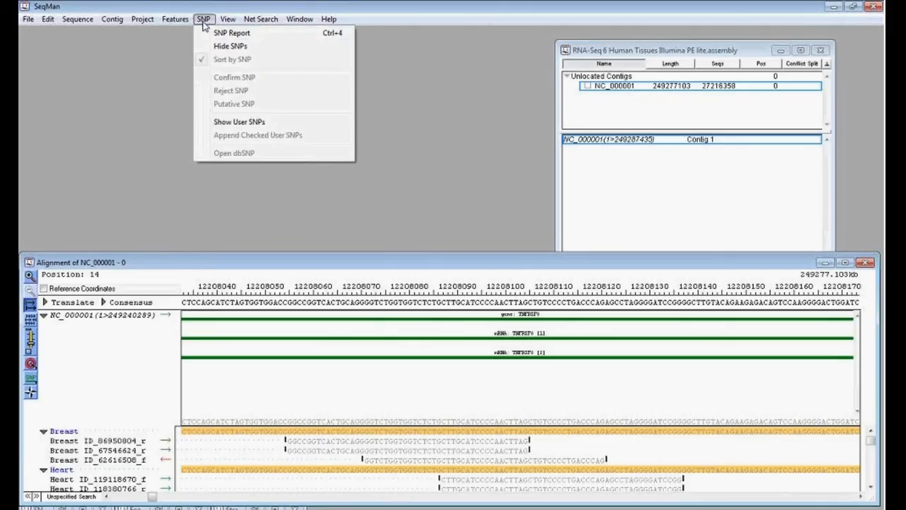
{"action": "left_click", "coordinate": [207, 34]}
{"action": "left_click", "coordinate": [409, 271]}
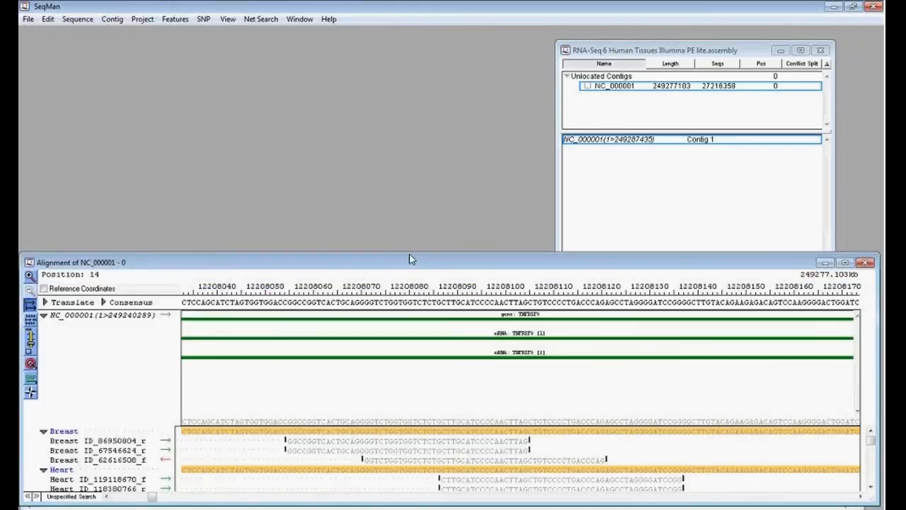
{"action": "left_click_drag", "start_coordinate": [409, 262], "coordinate": [413, 332]}
{"action": "left_click", "coordinate": [412, 292]}
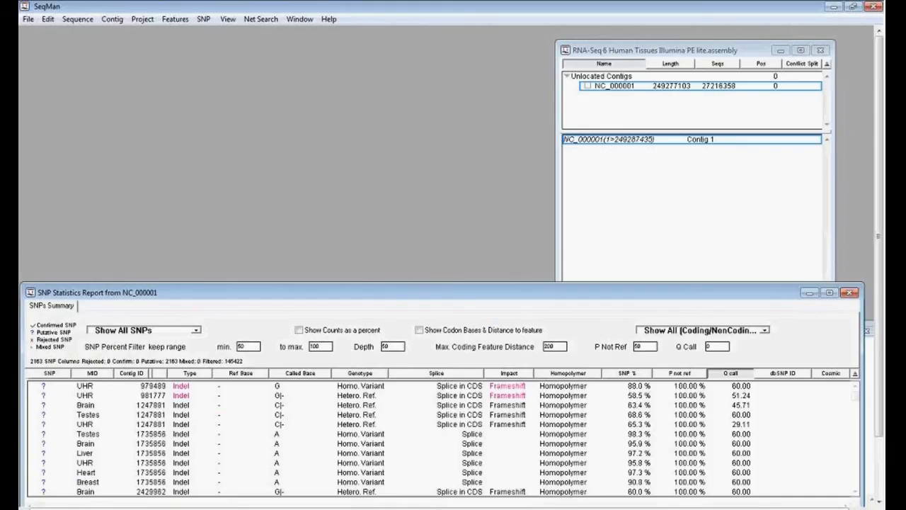
{"action": "left_click_drag", "start_coordinate": [409, 292], "coordinate": [406, 39]}
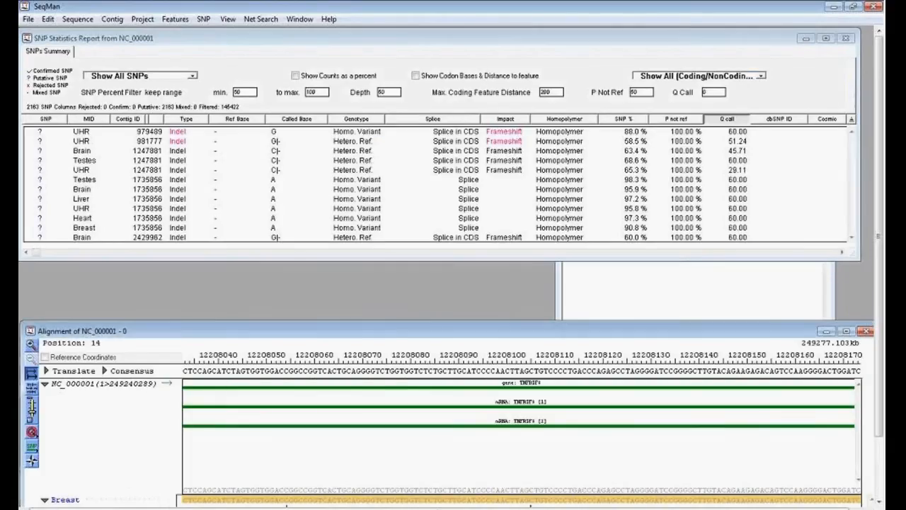
{"action": "left_click", "coordinate": [381, 323]}
{"action": "left_click_drag", "start_coordinate": [380, 318], "coordinate": [386, 269]}
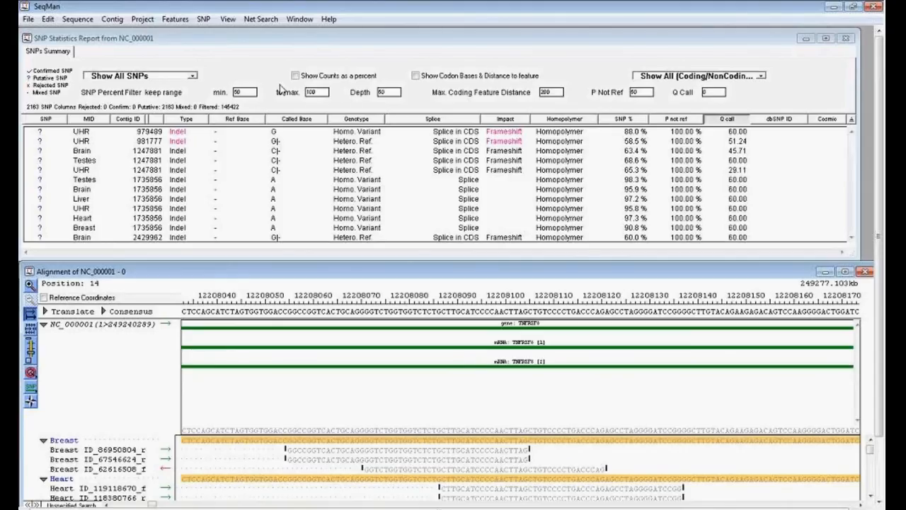
Filter the SNP report to novel SNPs only and return it to showing all SNPs.
{"action": "left_click", "coordinate": [196, 78]}
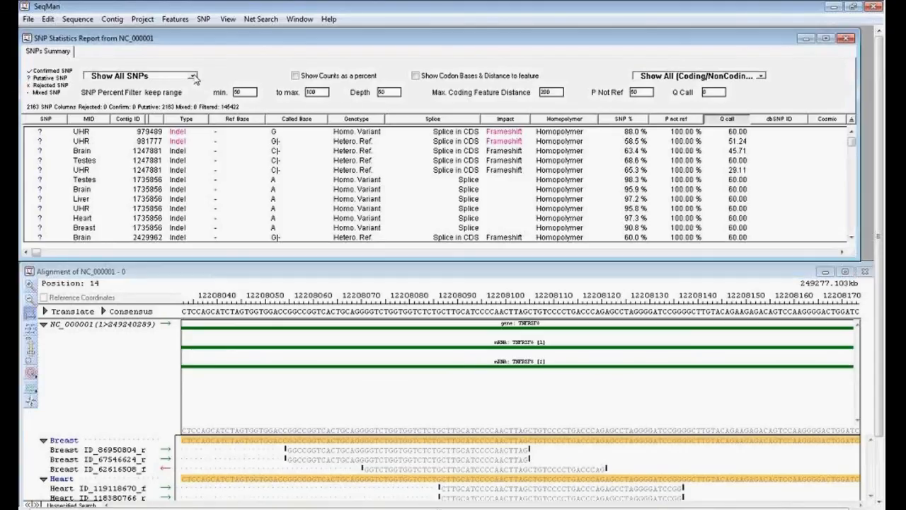
{"action": "left_click", "coordinate": [194, 76]}
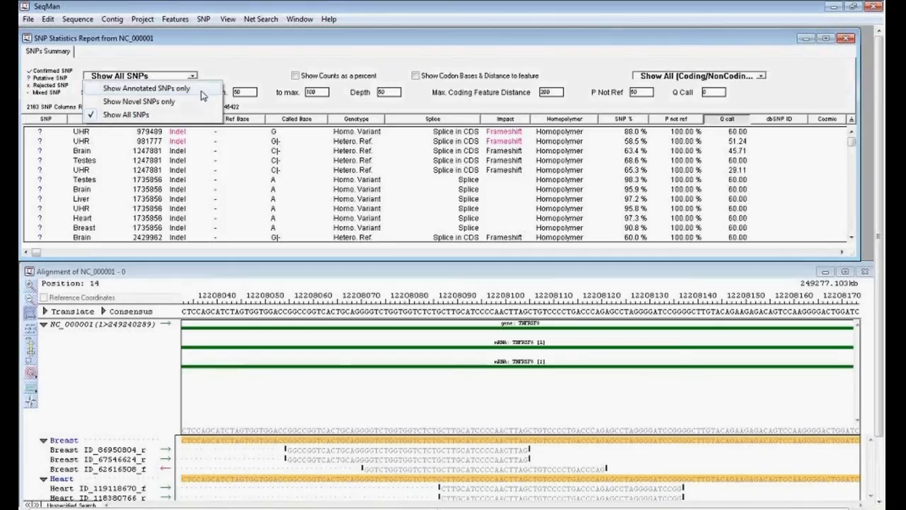
{"action": "left_click", "coordinate": [154, 103]}
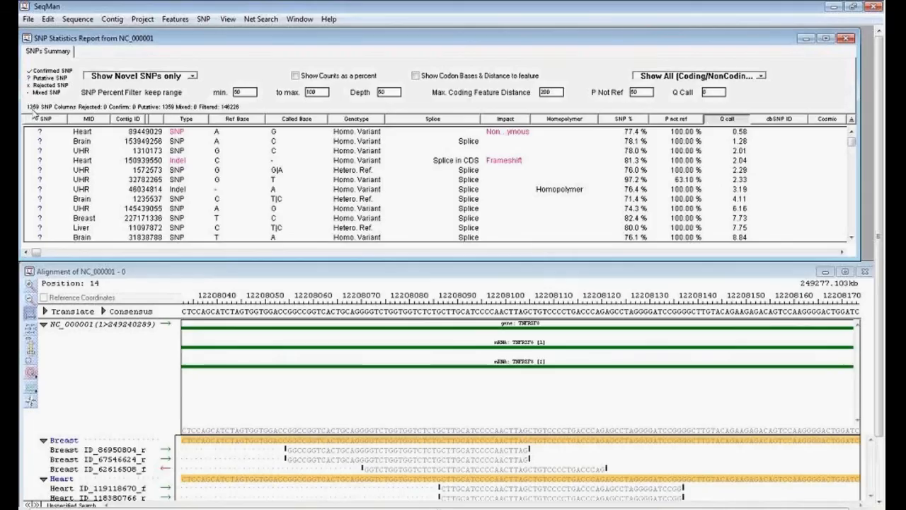
{"action": "left_click", "coordinate": [138, 78]}
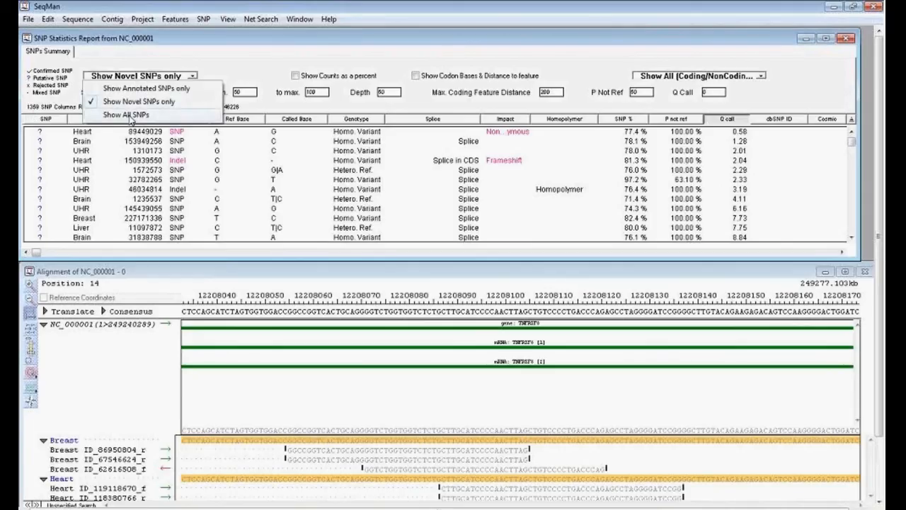
{"action": "left_click", "coordinate": [129, 115]}
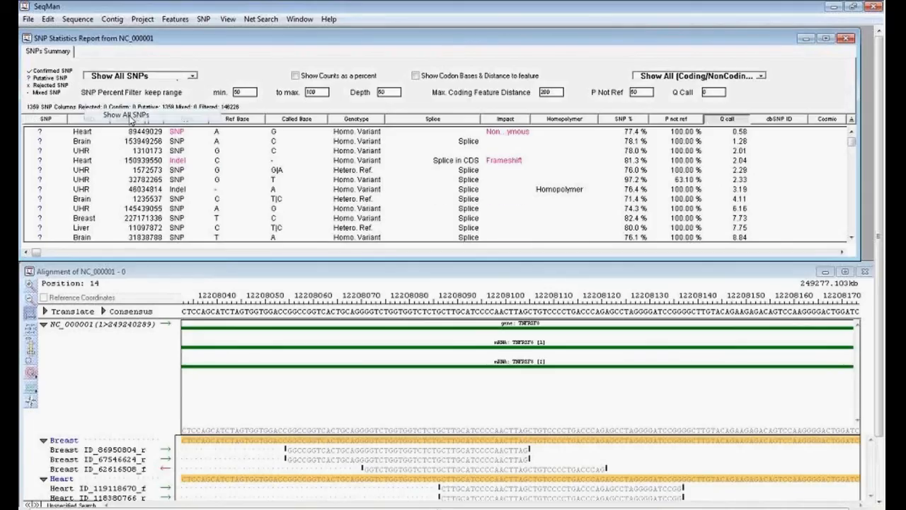
Set the minimum SNP percent to 75 and the maximum coding feature distance to 100, and review the coding filter options.
{"action": "double_click", "coordinate": [246, 93]}
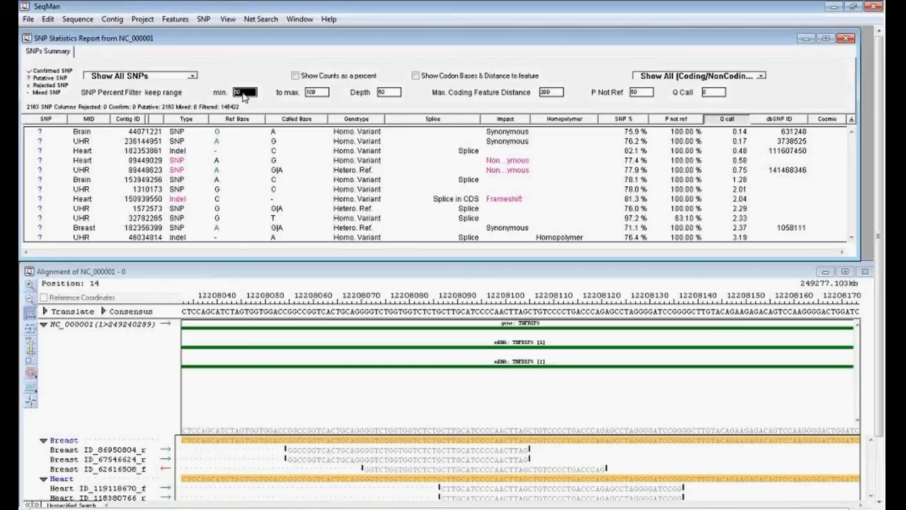
{"action": "type", "text": "75"}
{"action": "key", "text": "Return"}
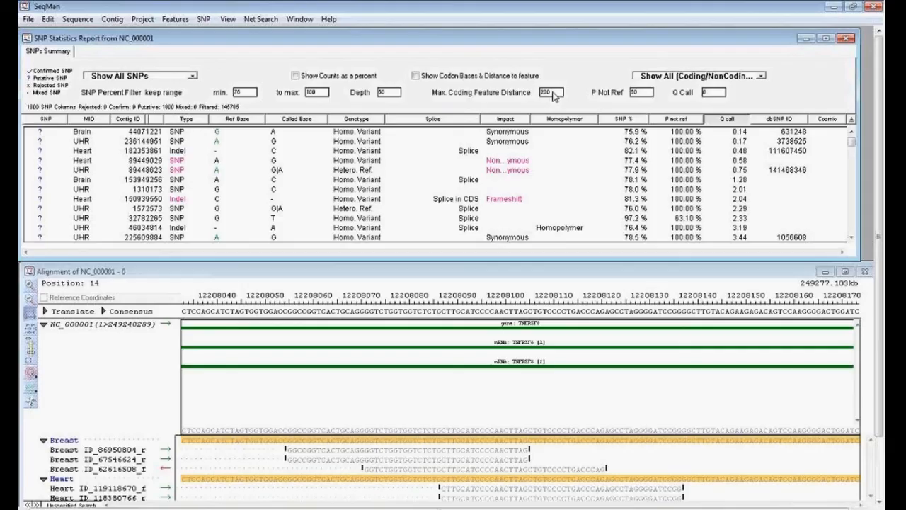
{"action": "left_click_drag", "start_coordinate": [553, 93], "coordinate": [536, 94]}
{"action": "type", "text": "100"}
{"action": "left_click", "coordinate": [701, 76]}
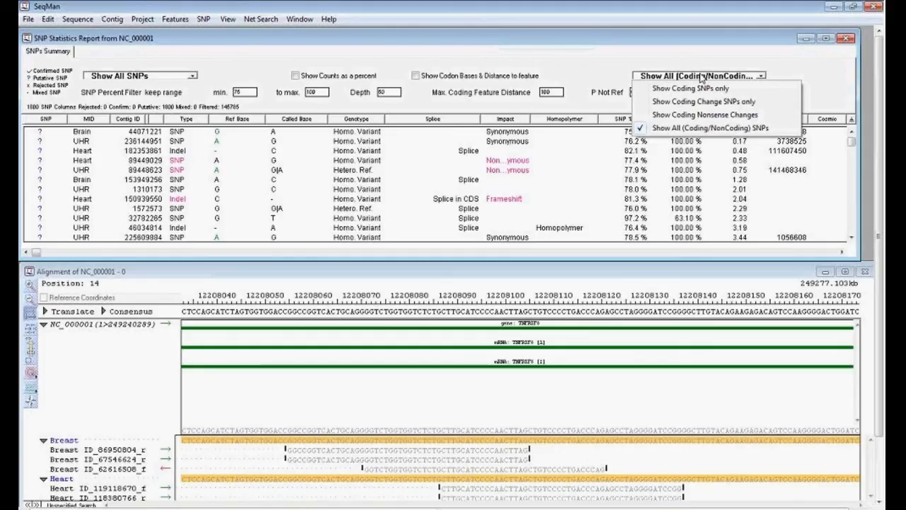
{"action": "left_click", "coordinate": [701, 78]}
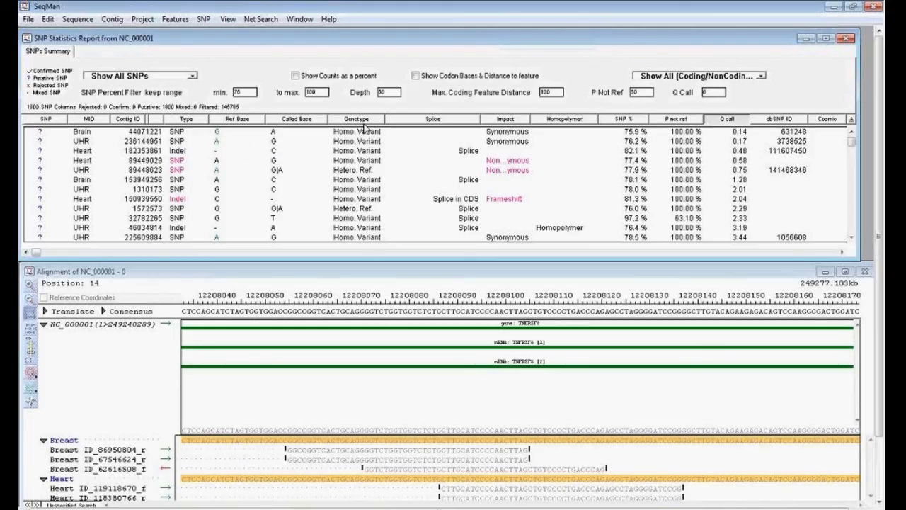
Go to the Heart indel at reference position 182353861 and look through the Heart reads in the alignment.
{"action": "left_click", "coordinate": [457, 150]}
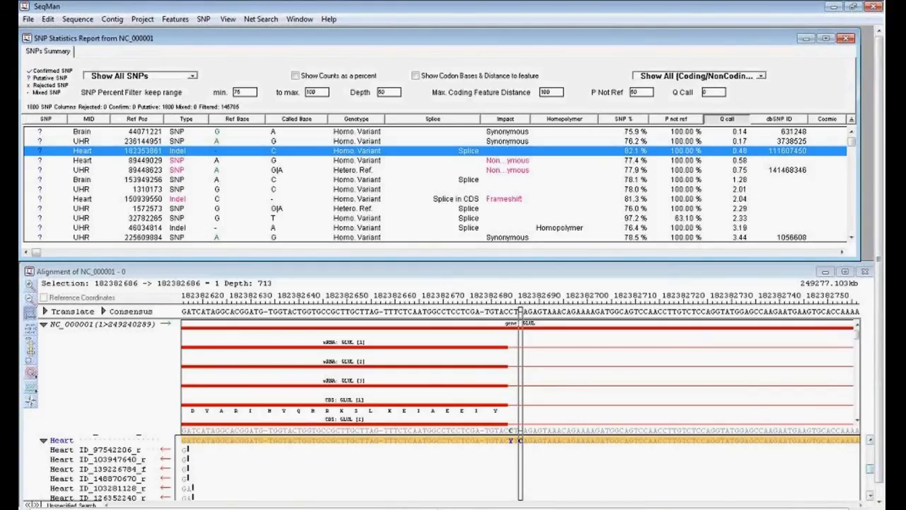
{"action": "left_click_drag", "start_coordinate": [871, 472], "coordinate": [869, 492]}
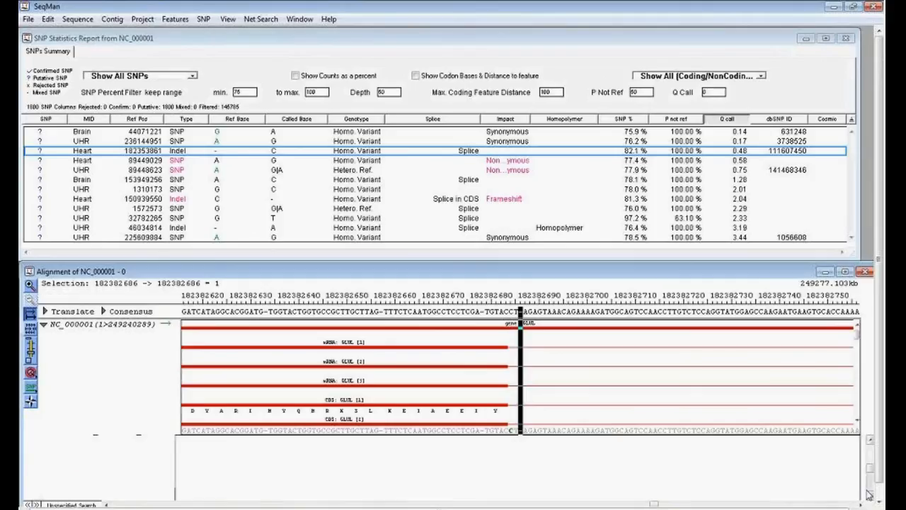
{"action": "left_click_drag", "start_coordinate": [870, 470], "coordinate": [870, 471]}
{"action": "left_click", "coordinate": [870, 441]}
{"action": "left_click", "coordinate": [870, 442]}
{"action": "left_click", "coordinate": [870, 443]}
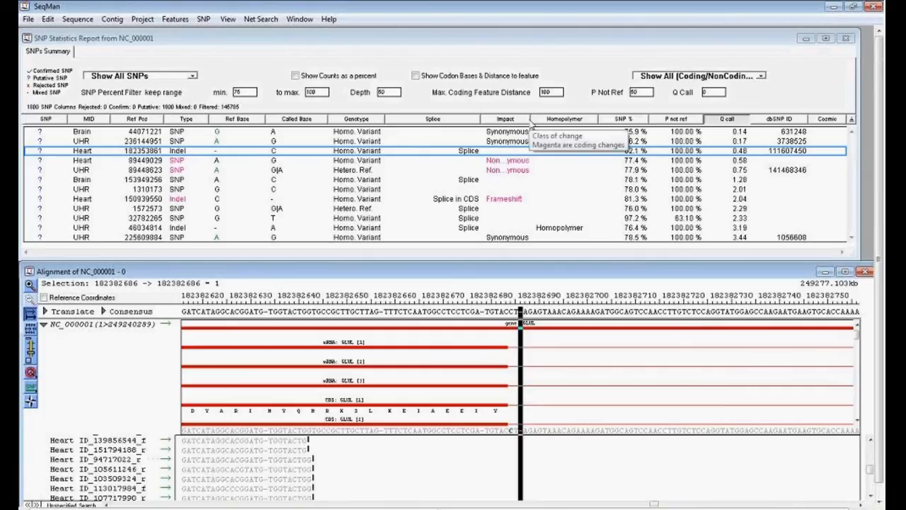
Widen the Impact column of the SNP report and check what the Non Synonymous entries mean.
{"action": "left_click", "coordinate": [542, 123]}
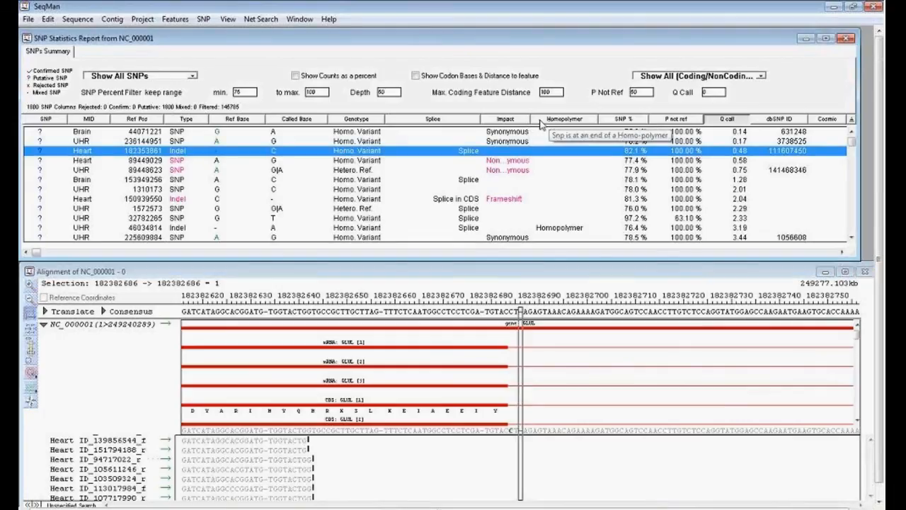
{"action": "left_click_drag", "start_coordinate": [539, 120], "coordinate": [586, 120]}
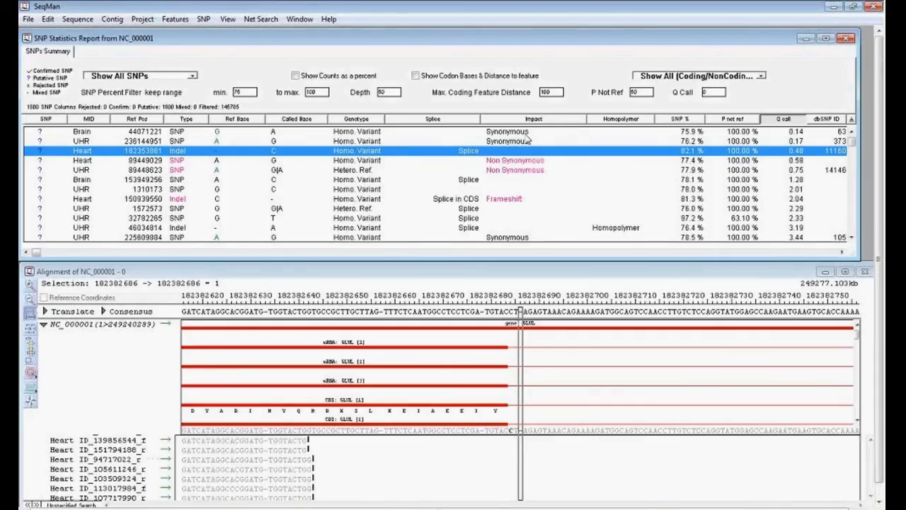
{"action": "mouse_move", "coordinate": [521, 164]}
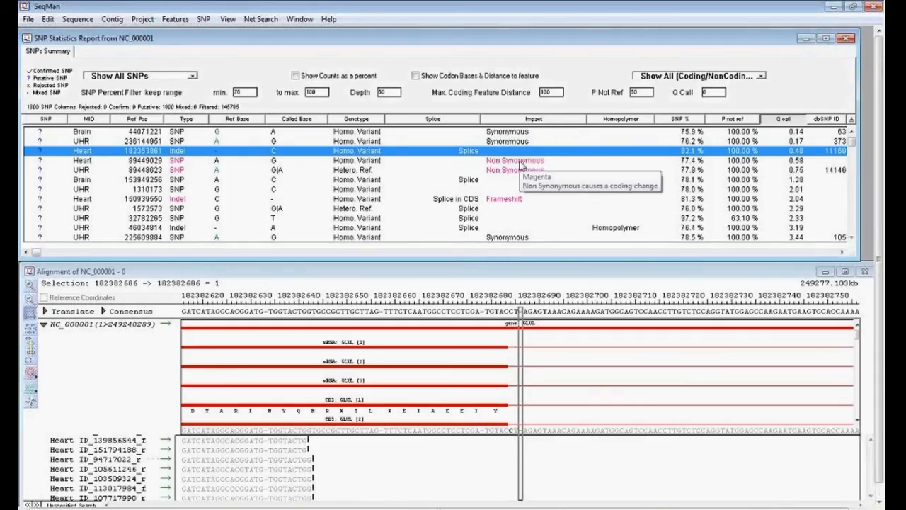
Go to the Heart frameshift indel at reference position 150939550 and look through the Heart reads spanning it.
{"action": "left_click", "coordinate": [506, 200]}
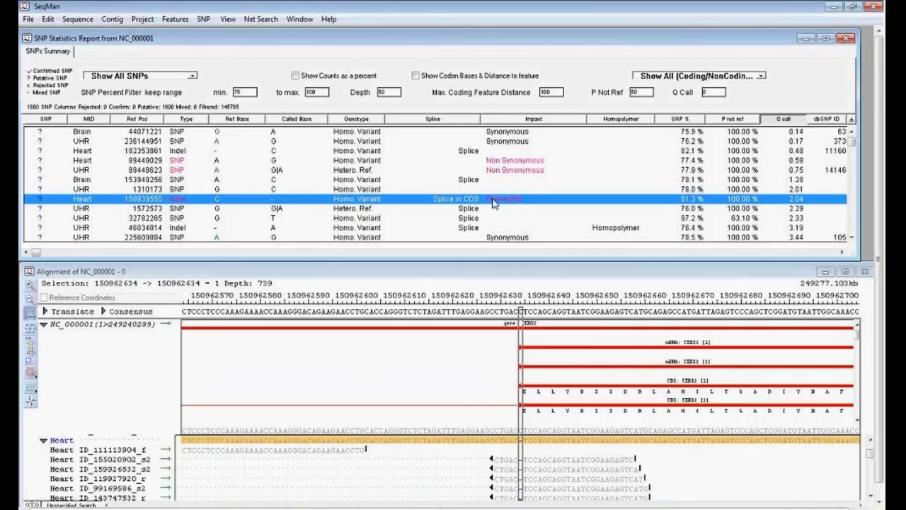
{"action": "mouse_move", "coordinate": [445, 205]}
{"action": "left_click", "coordinate": [870, 496]}
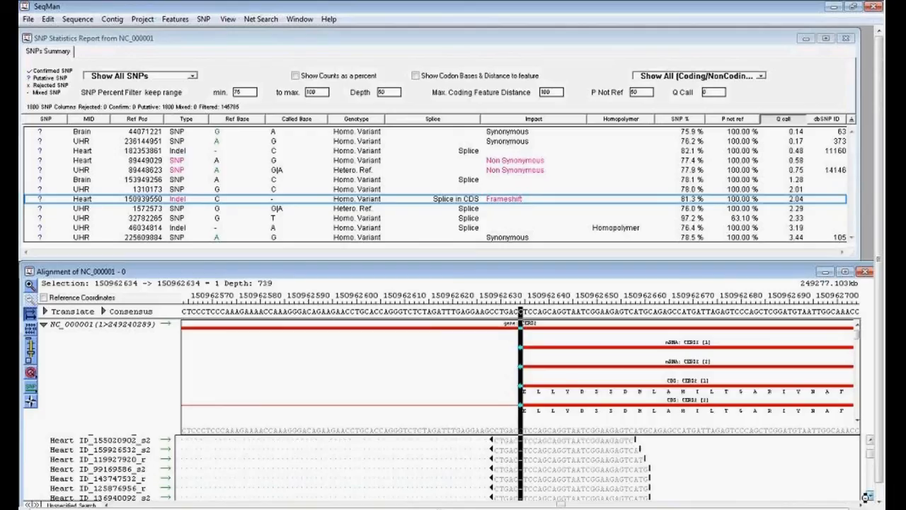
{"action": "left_click", "coordinate": [870, 499]}
{"action": "left_click", "coordinate": [870, 500]}
{"action": "left_click", "coordinate": [869, 500]}
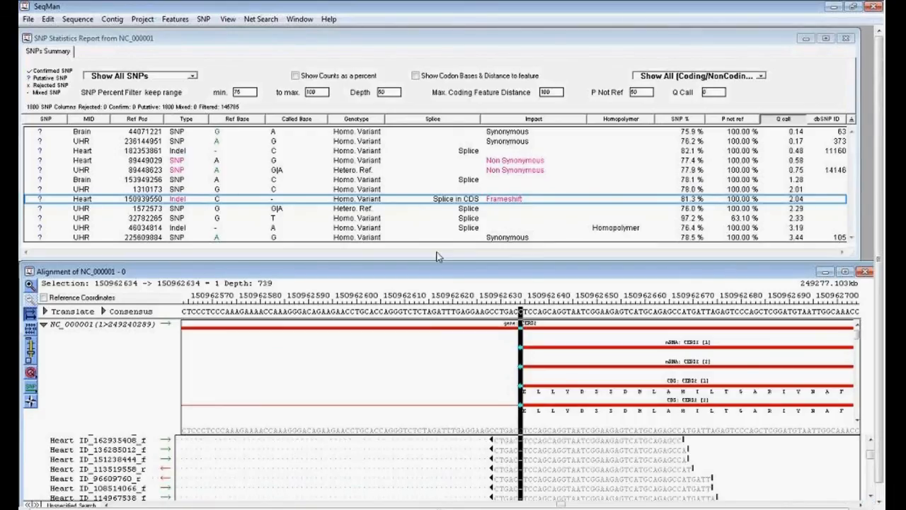
{"action": "left_click", "coordinate": [869, 496]}
{"action": "left_click", "coordinate": [870, 496]}
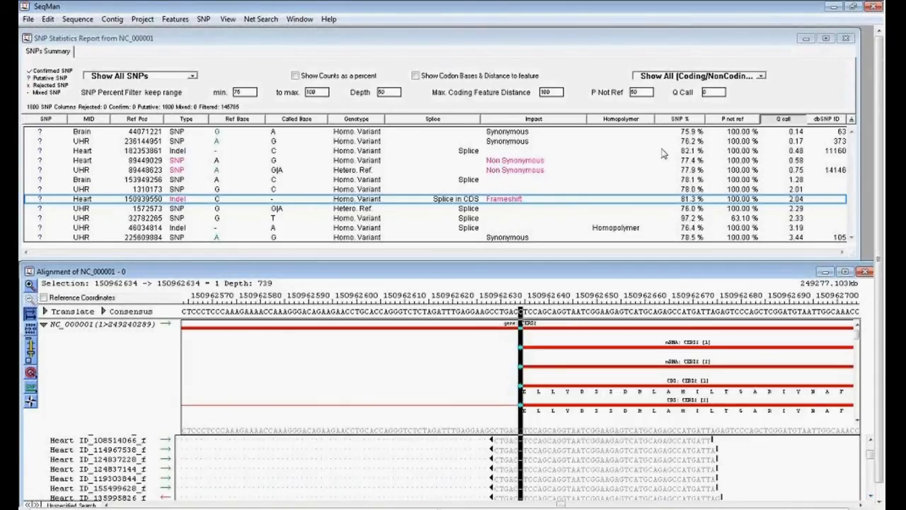
Move the MID column behind the Ref Pos column and sort the SNP report by Type.
{"action": "left_click", "coordinate": [829, 253]}
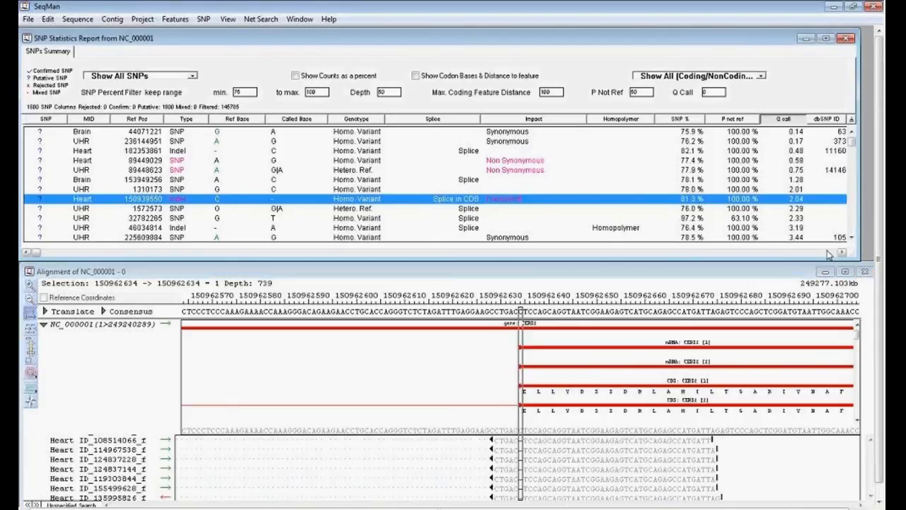
{"action": "left_click", "coordinate": [827, 252]}
{"action": "left_click_drag", "start_coordinate": [834, 254], "coordinate": [30, 252]}
{"action": "left_click_drag", "start_coordinate": [95, 120], "coordinate": [168, 123]}
{"action": "left_click", "coordinate": [190, 122]}
{"action": "left_click", "coordinate": [191, 123]}
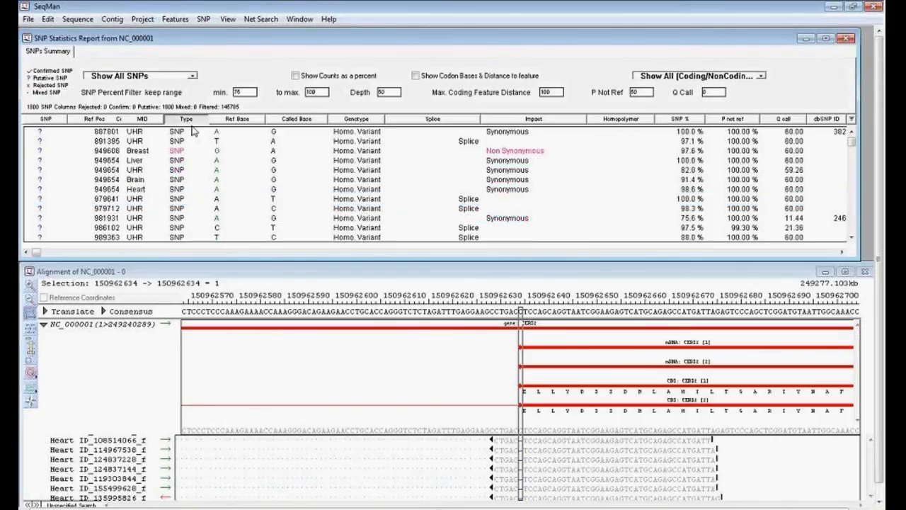
{"action": "mouse_move", "coordinate": [230, 195]}
Minimize the SNP report, narrow the alignment window and open the Strategy view of NC_000001.
{"action": "left_click", "coordinate": [806, 38]}
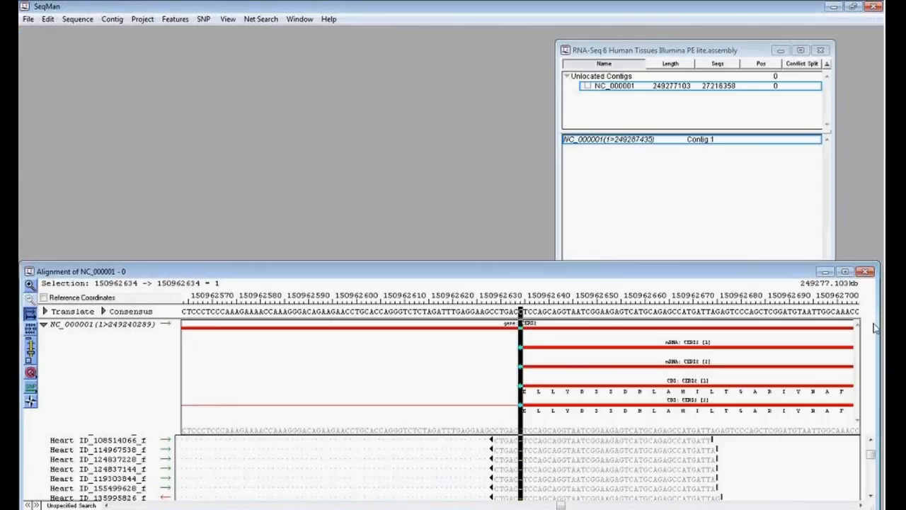
{"action": "left_click_drag", "start_coordinate": [877, 328], "coordinate": [554, 328]}
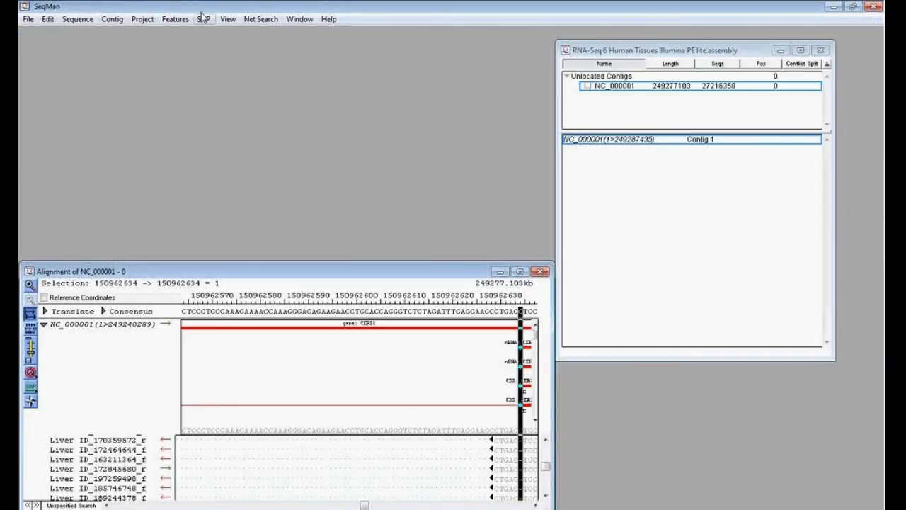
{"action": "left_click", "coordinate": [163, 20]}
{"action": "mouse_move", "coordinate": [112, 19]}
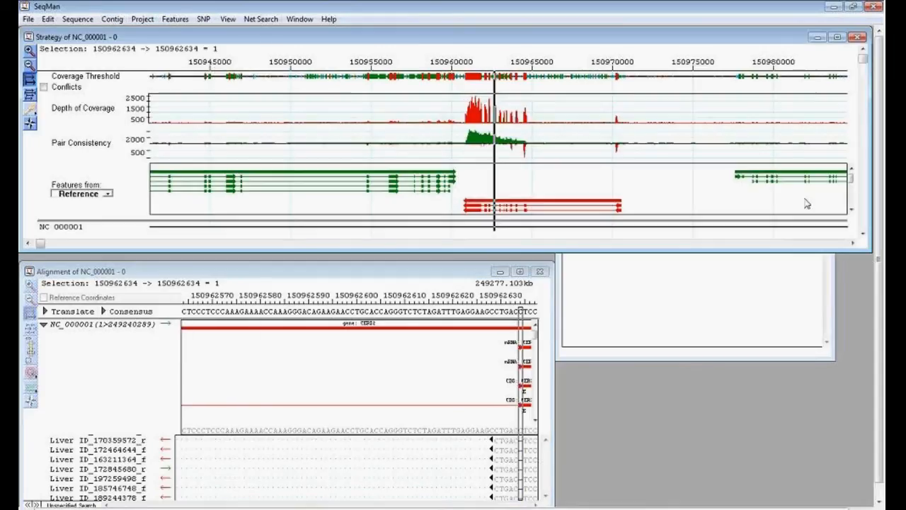
Show the feature table of NC_000001 and extend the alignment window up to the Strategy view's lower edge.
{"action": "left_click", "coordinate": [175, 20]}
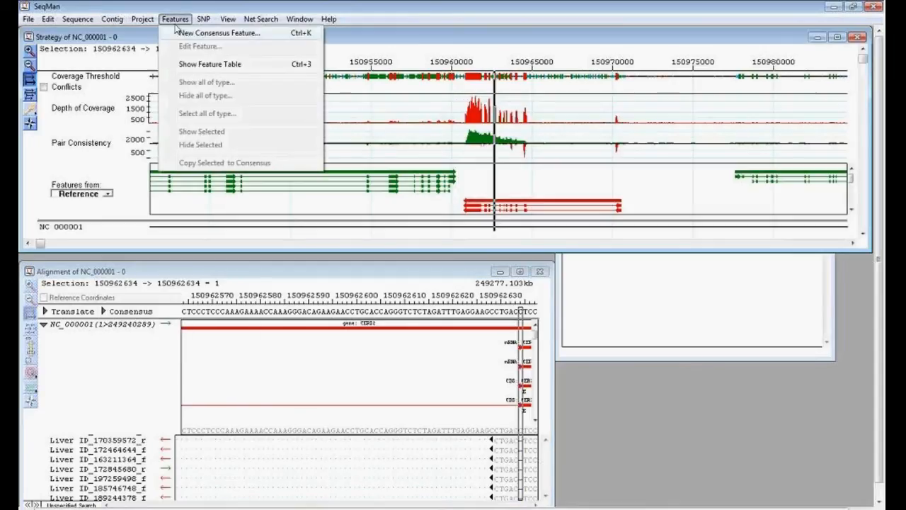
{"action": "left_click", "coordinate": [193, 66]}
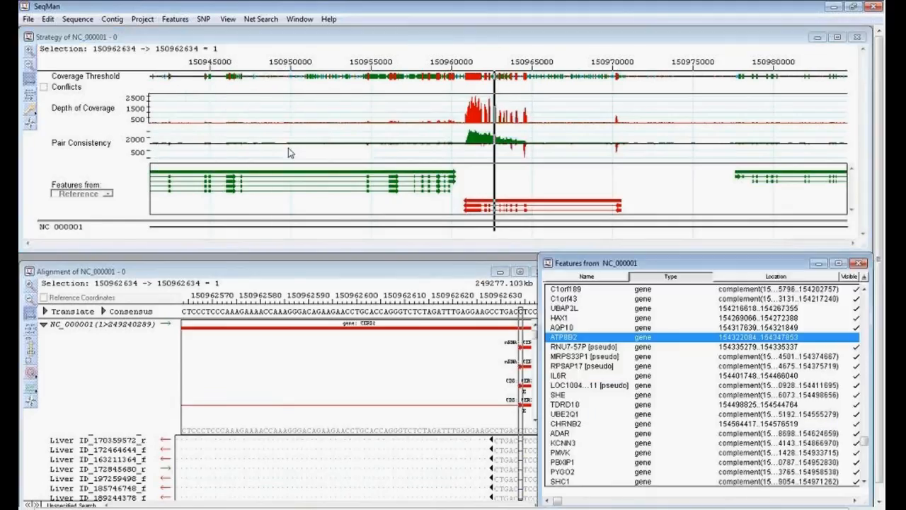
{"action": "left_click", "coordinate": [288, 270]}
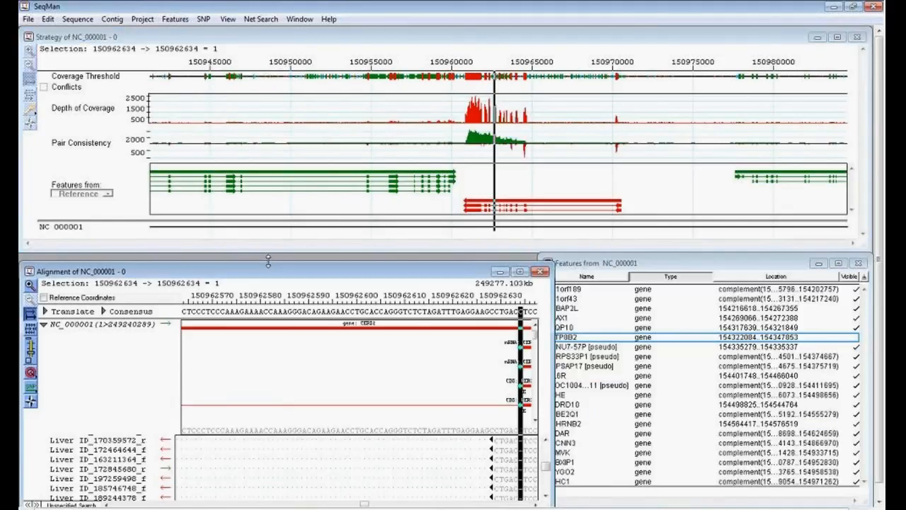
{"action": "left_click_drag", "start_coordinate": [268, 261], "coordinate": [268, 254]}
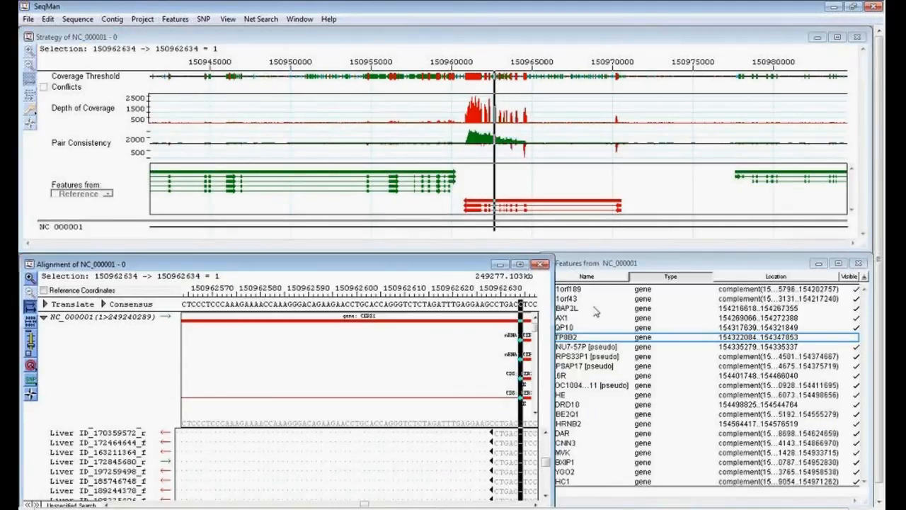
{"action": "left_click", "coordinate": [615, 266]}
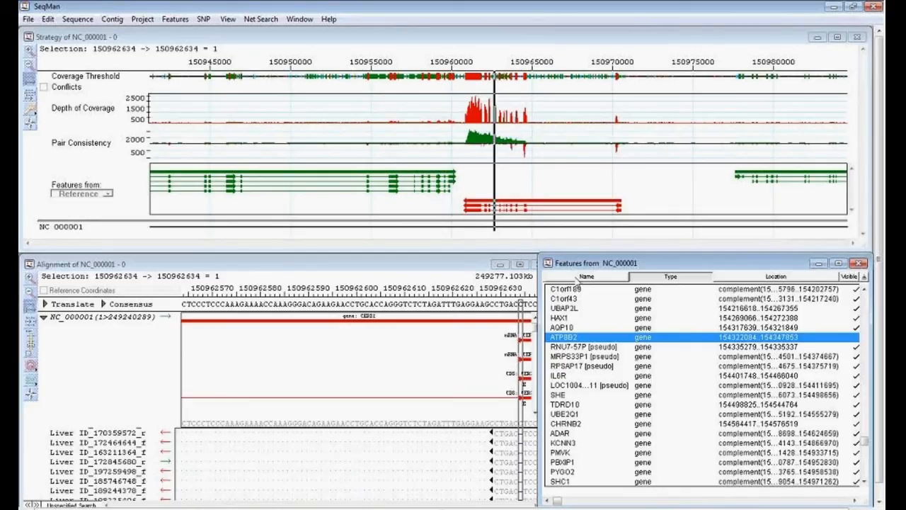
Go to the ATP8B2 gene from the feature table and bring its start into view in the alignment.
{"action": "mouse_move", "coordinate": [563, 501]}
{"action": "left_mouse_down"}
{"action": "mouse_move", "coordinate": [801, 503]}
{"action": "mouse_move", "coordinate": [559, 503]}
{"action": "left_mouse_up"}
{"action": "double_click", "coordinate": [586, 338]}
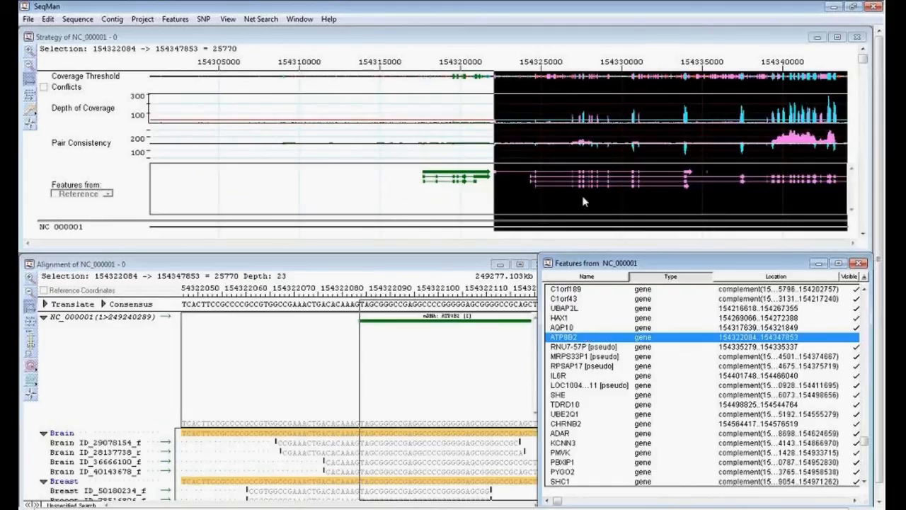
{"action": "left_click", "coordinate": [456, 271]}
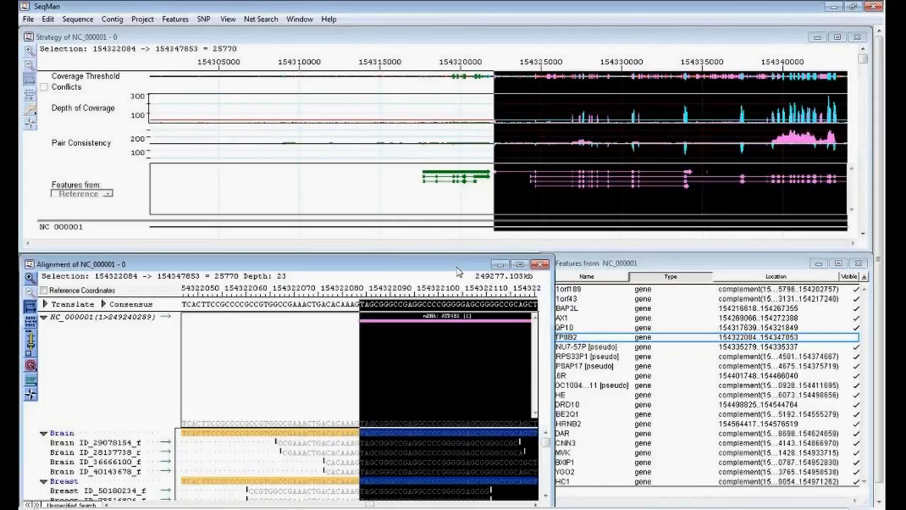
{"action": "left_click", "coordinate": [536, 504]}
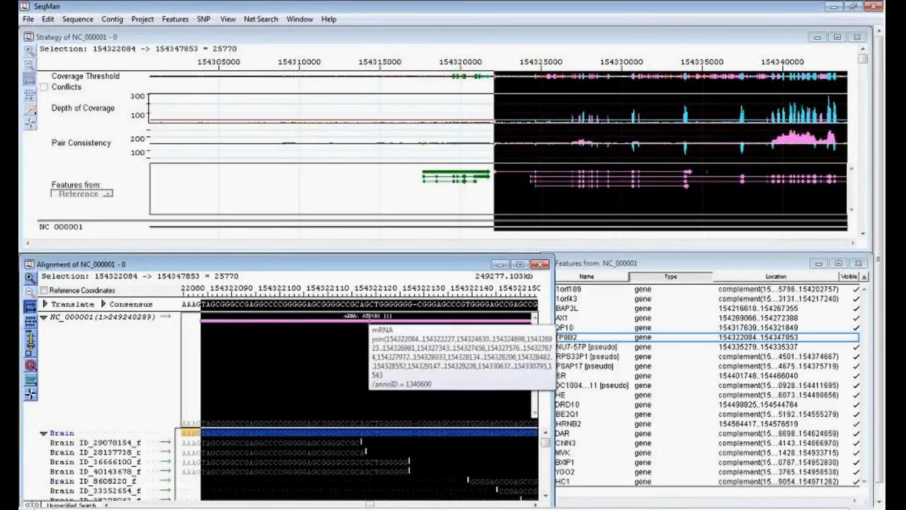
Widen the alignment window, clear the gene selection and collapse the Brain, Breast, Heart, Liver, Testes and UHR read groups.
{"action": "left_click_drag", "start_coordinate": [555, 268], "coordinate": [579, 287]}
{"action": "left_click", "coordinate": [461, 356]}
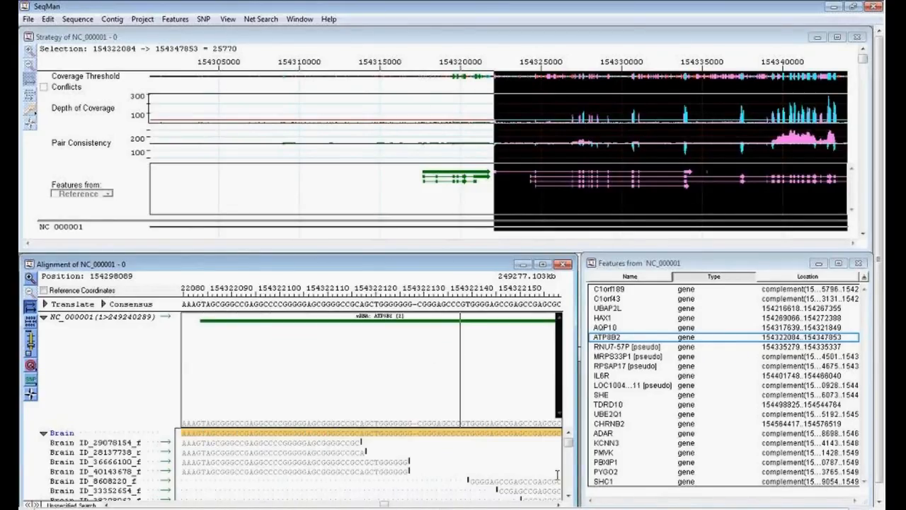
{"action": "left_click", "coordinate": [43, 433]}
{"action": "left_click", "coordinate": [44, 443]}
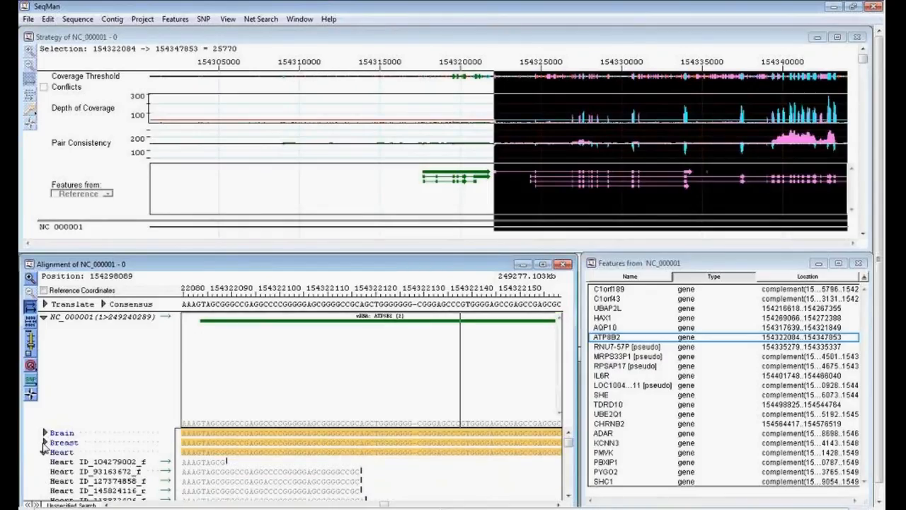
{"action": "left_click", "coordinate": [43, 452]}
{"action": "left_click", "coordinate": [43, 462]}
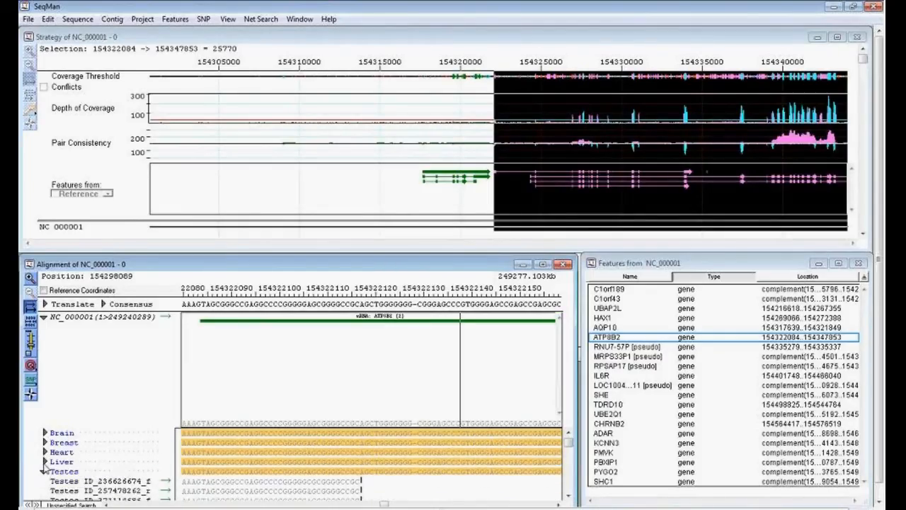
{"action": "left_click", "coordinate": [43, 471]}
{"action": "left_click", "coordinate": [44, 482]}
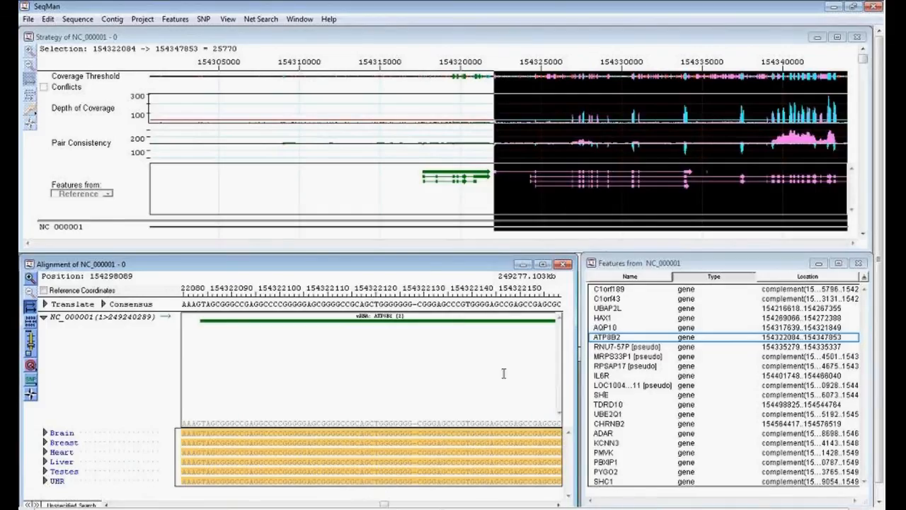
Look along the first ATP8B2 exon in the alignment to compare which samples have coverage, and return to the gene's start.
{"action": "left_click", "coordinate": [558, 504]}
{"action": "left_click", "coordinate": [558, 504]}
{"action": "left_click", "coordinate": [558, 504]}
{"action": "left_click", "coordinate": [558, 504]}
{"action": "left_click", "coordinate": [558, 504]}
{"action": "left_click", "coordinate": [558, 504]}
{"action": "left_click", "coordinate": [558, 504]}
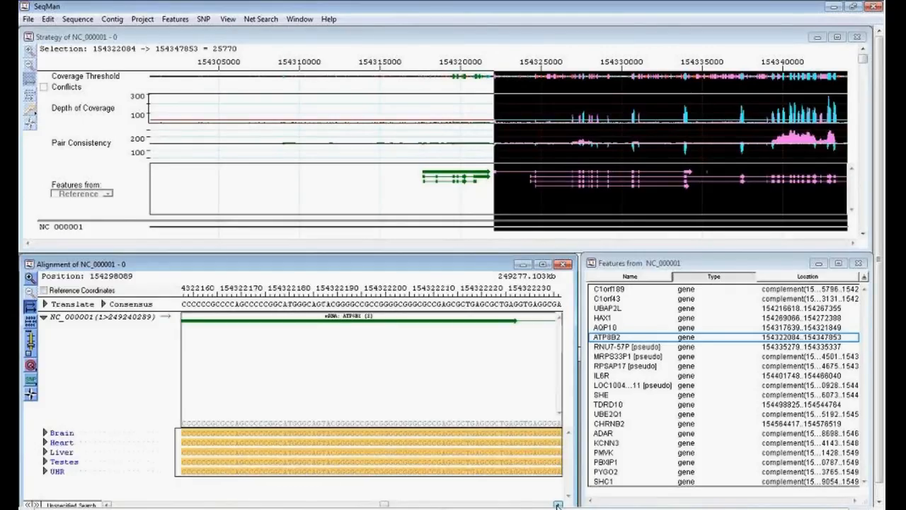
{"action": "left_click", "coordinate": [558, 504]}
{"action": "left_click", "coordinate": [558, 504]}
{"action": "left_click", "coordinate": [558, 504]}
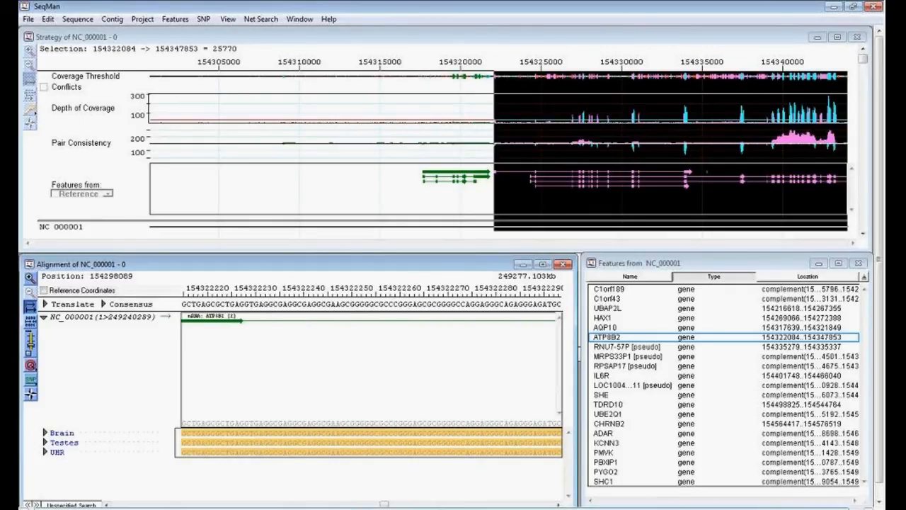
{"action": "left_click", "coordinate": [472, 504]}
{"action": "left_click", "coordinate": [471, 504]}
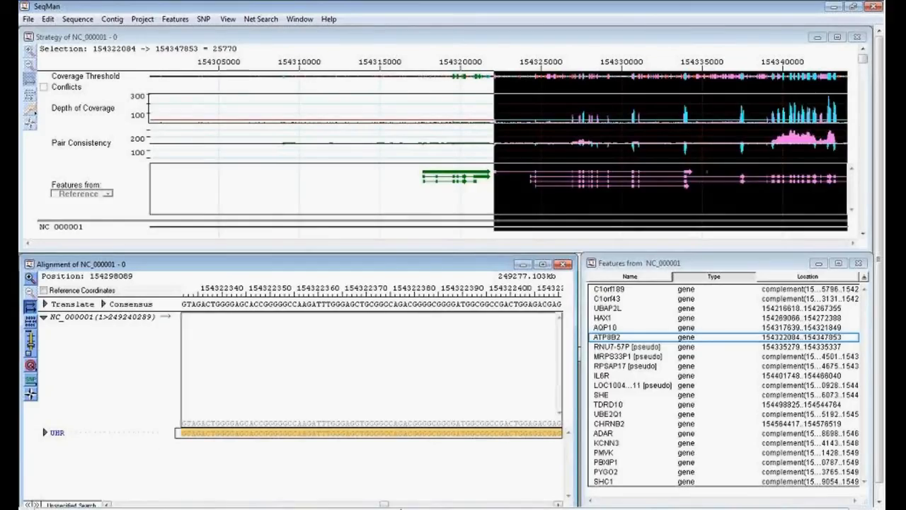
{"action": "left_click", "coordinate": [348, 504]}
{"action": "left_click", "coordinate": [347, 504]}
{"action": "left_click", "coordinate": [347, 504]}
{"action": "left_click", "coordinate": [347, 504]}
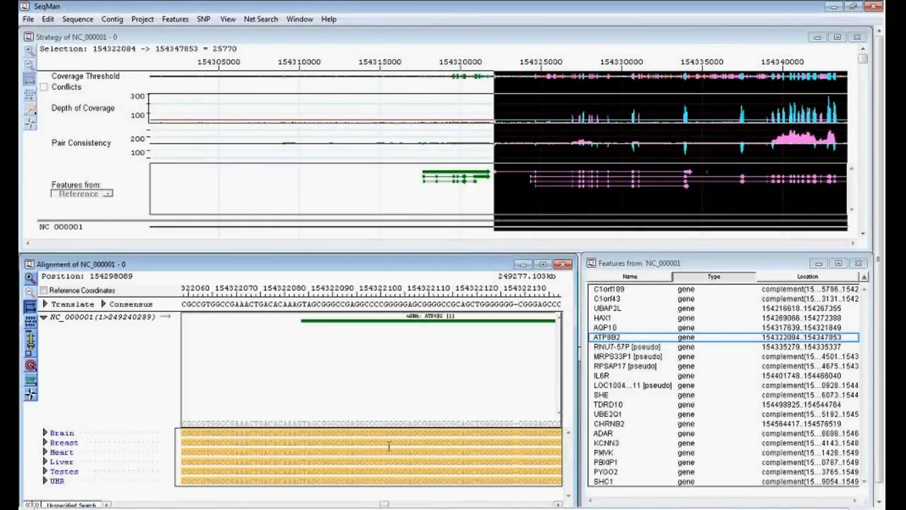
Enlarge the Strategy view and examine the ATP8B2 coverage and split reads at a closer zoom, and restore the window.
{"action": "left_click", "coordinate": [630, 46]}
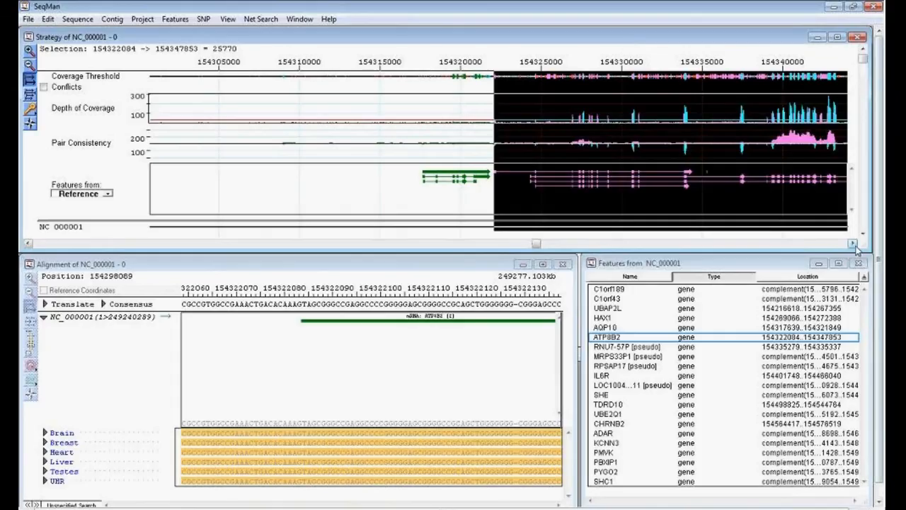
{"action": "left_click", "coordinate": [702, 179]}
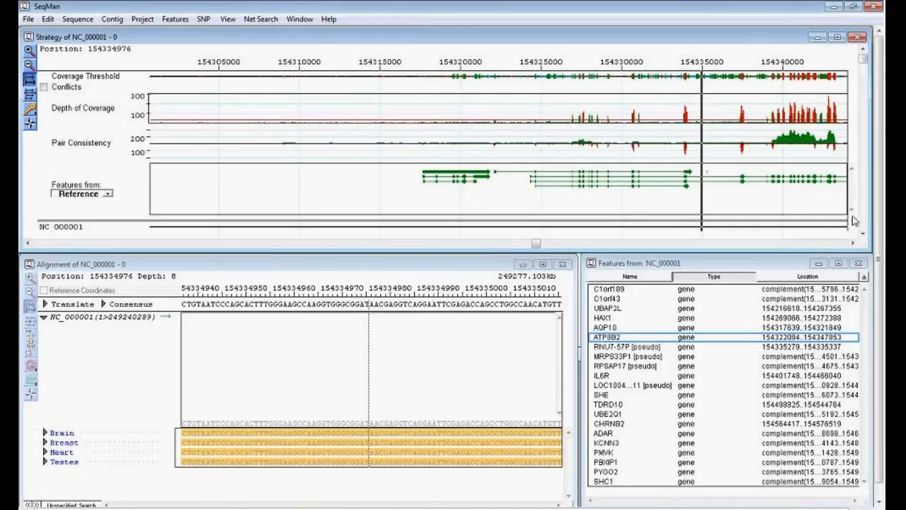
{"action": "left_click", "coordinate": [837, 37]}
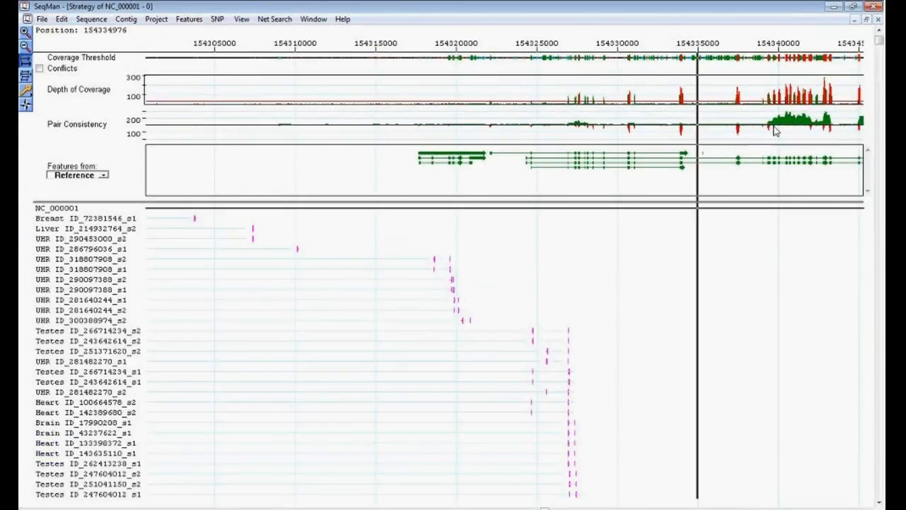
{"action": "left_click", "coordinate": [25, 32]}
{"action": "mouse_move", "coordinate": [379, 158]}
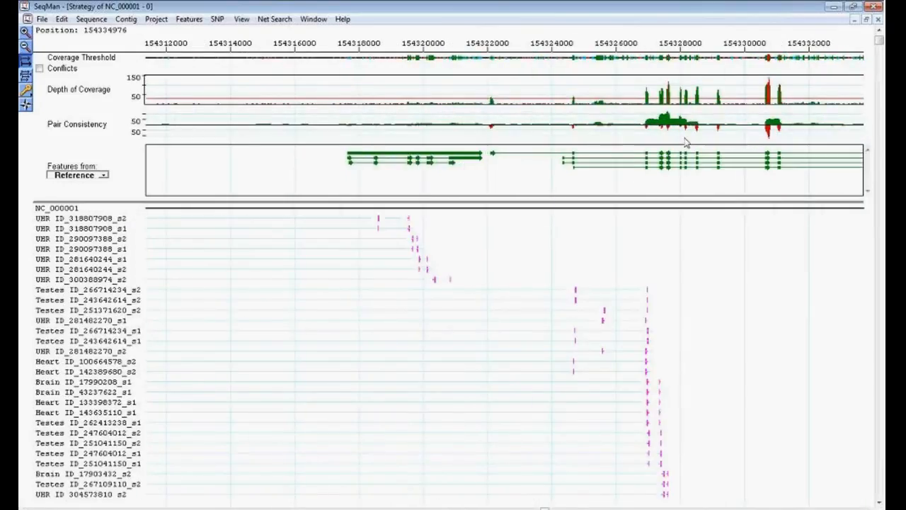
{"action": "mouse_move", "coordinate": [674, 161]}
{"action": "left_click", "coordinate": [867, 20]}
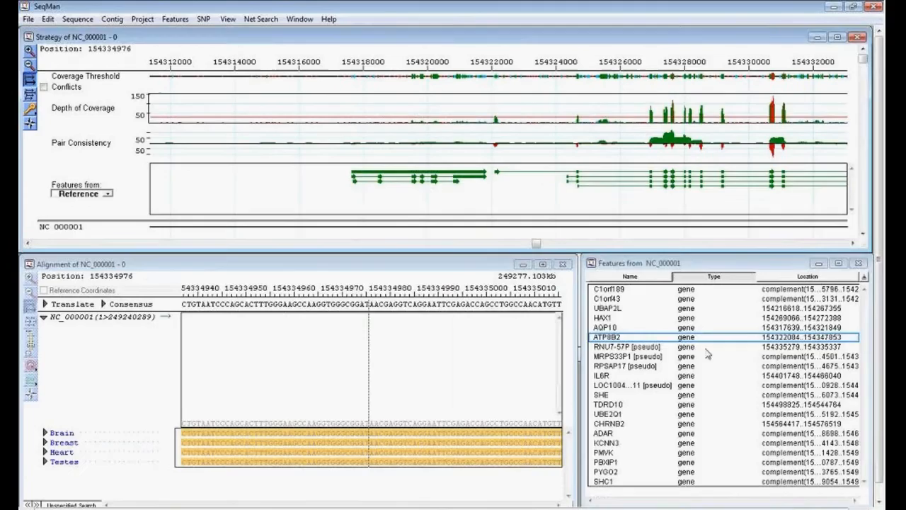
Select the ATP8B2 gene in the feature table and fit its full length in the Strategy view.
{"action": "left_click", "coordinate": [651, 338]}
{"action": "left_click", "coordinate": [854, 244]}
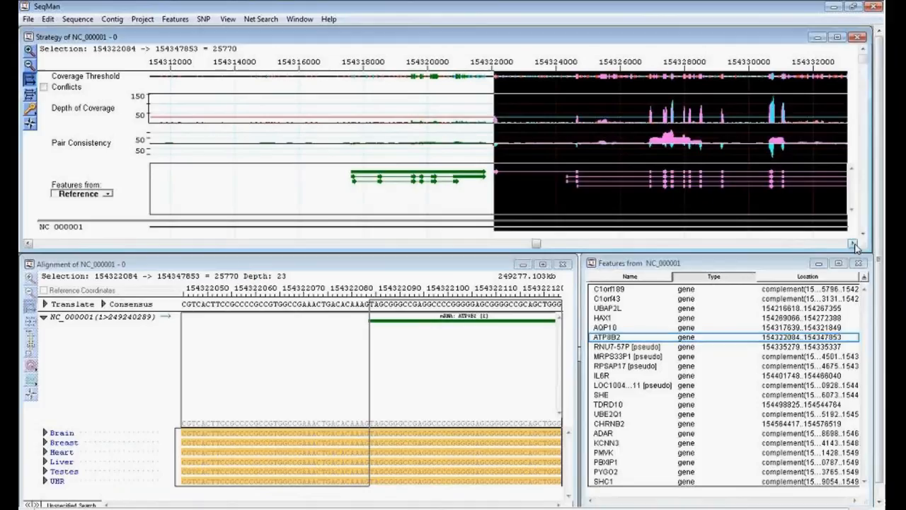
{"action": "left_click", "coordinate": [855, 245]}
{"action": "left_click", "coordinate": [852, 244]}
{"action": "left_click", "coordinate": [853, 244]}
{"action": "left_click", "coordinate": [853, 243]}
{"action": "left_click", "coordinate": [853, 243]}
{"action": "left_click", "coordinate": [852, 244]}
{"action": "left_click", "coordinate": [853, 244]}
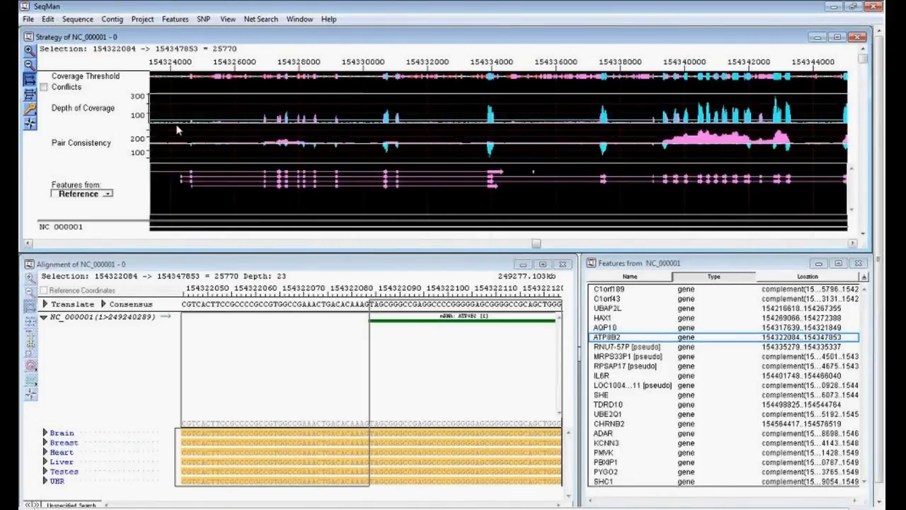
{"action": "left_click", "coordinate": [29, 65]}
{"action": "left_click", "coordinate": [29, 66]}
{"action": "left_click", "coordinate": [29, 66]}
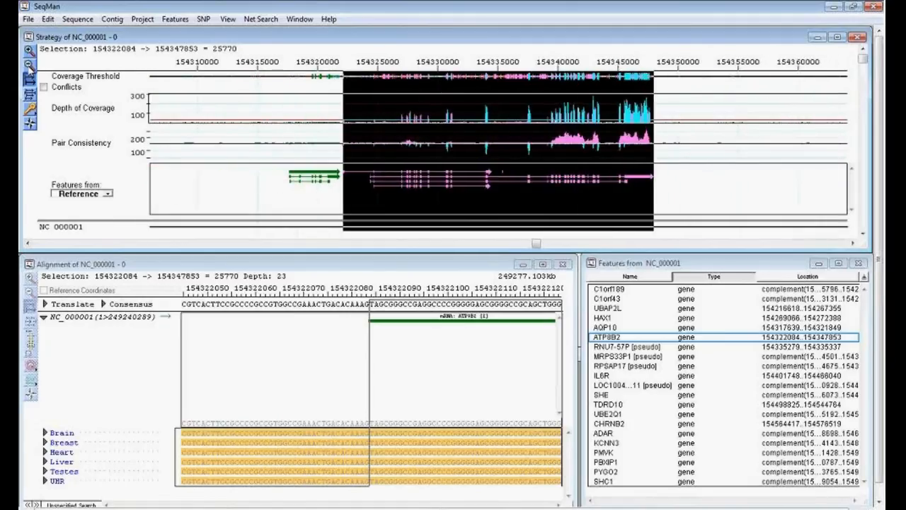
{"action": "left_click", "coordinate": [29, 66]}
Maximize the Strategy view and place the cursor at position 154329595 to compare the ATP8B2 transcripts with the coverage.
{"action": "left_click", "coordinate": [837, 37]}
{"action": "left_click", "coordinate": [452, 188]}
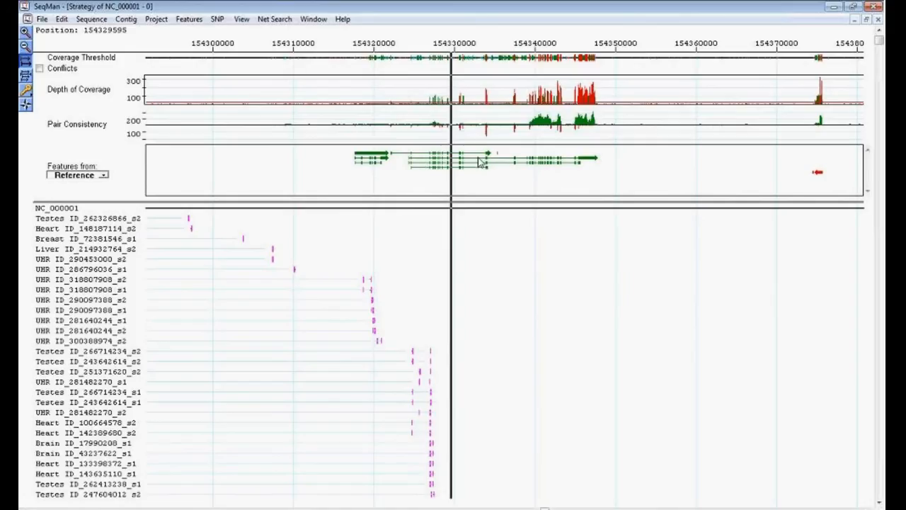
{"action": "mouse_move", "coordinate": [595, 105]}
{"action": "mouse_move", "coordinate": [375, 163]}
Zoom in on the ATP8B2 exons around position 154334000 to inspect their coverage, pair consistency and split reads.
{"action": "left_click", "coordinate": [26, 37]}
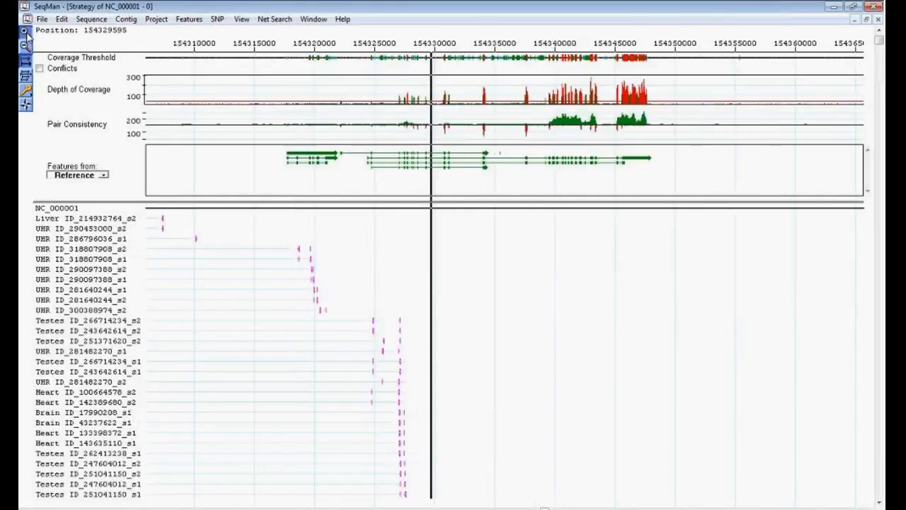
{"action": "left_click", "coordinate": [27, 37]}
{"action": "left_click", "coordinate": [26, 35]}
{"action": "left_click", "coordinate": [27, 35]}
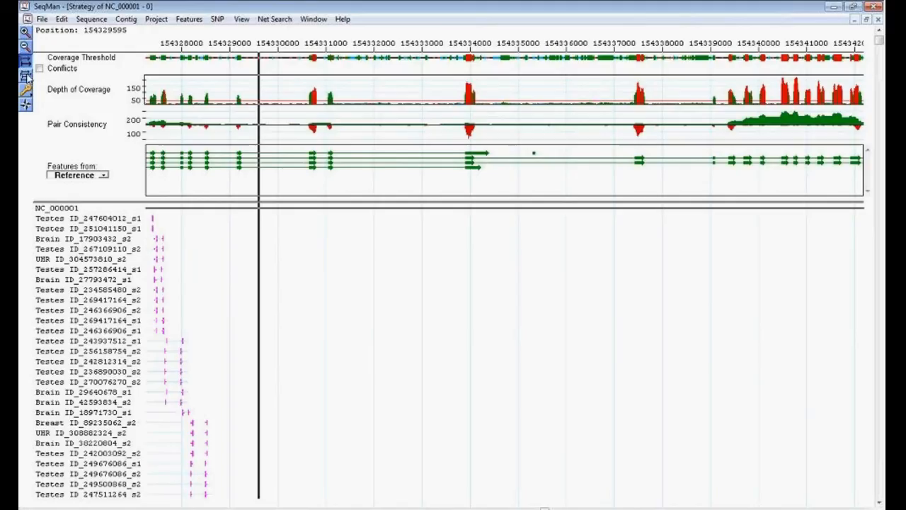
{"action": "left_click", "coordinate": [27, 33]}
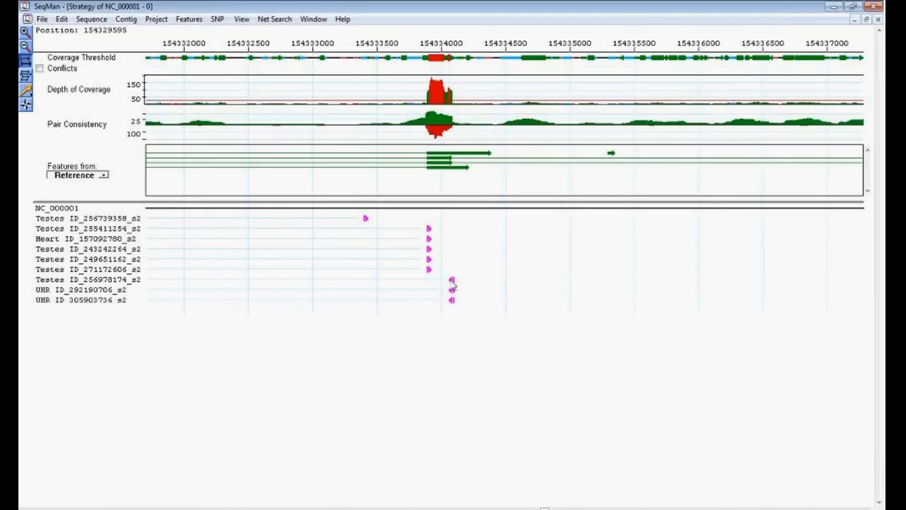
Zoom back out and open the alignment at the ATP8B2 exon coverage peak at position 154330651.
{"action": "left_click", "coordinate": [25, 47]}
{"action": "left_click", "coordinate": [25, 47]}
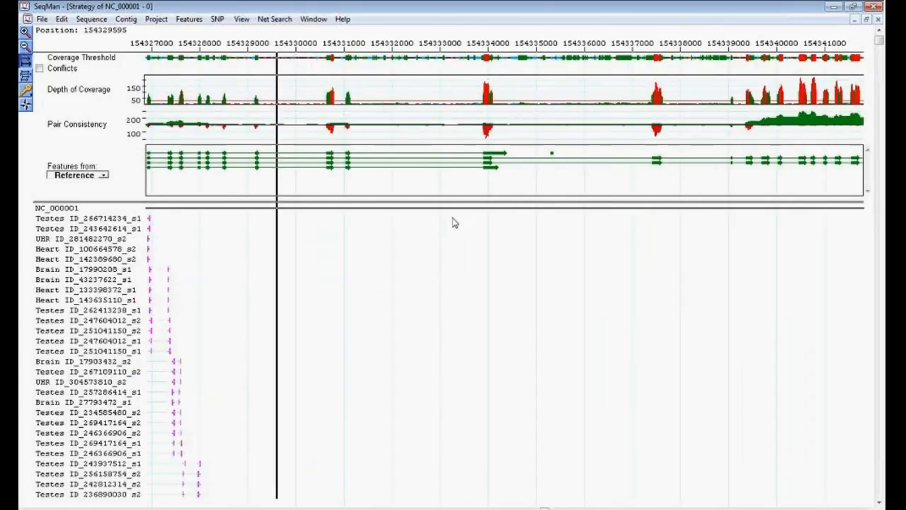
{"action": "left_click", "coordinate": [328, 103]}
{"action": "double_click", "coordinate": [328, 103]}
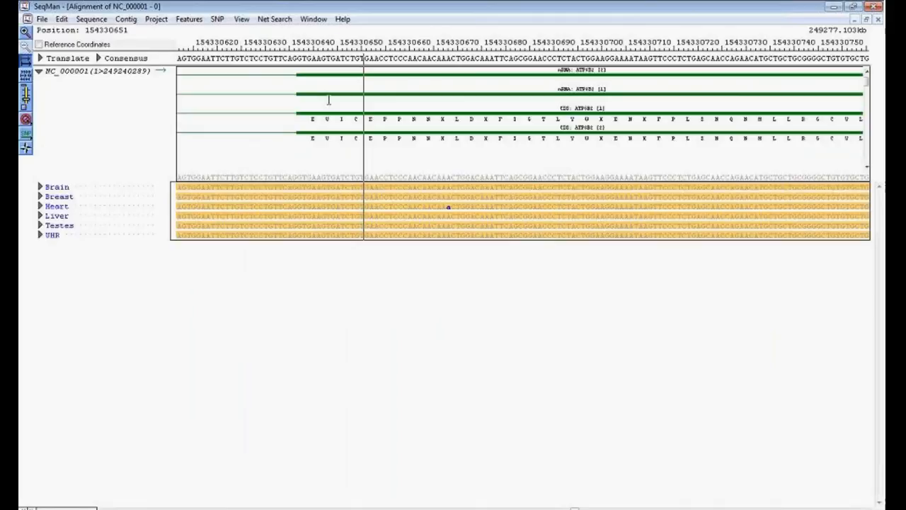
Return from the alignment to the maximized Strategy view and condense the read rows under the ATP8B2 features.
{"action": "left_click", "coordinate": [854, 20]}
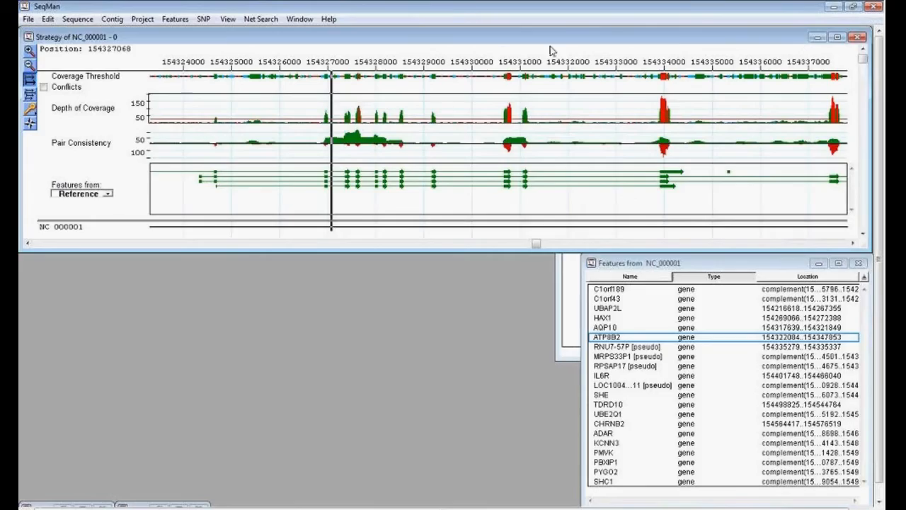
{"action": "left_click", "coordinate": [836, 37]}
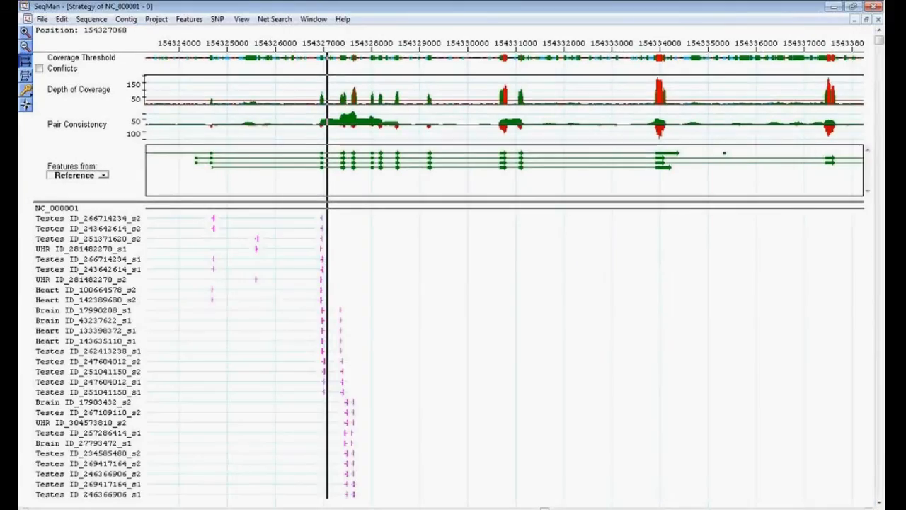
{"action": "left_click", "coordinate": [869, 508]}
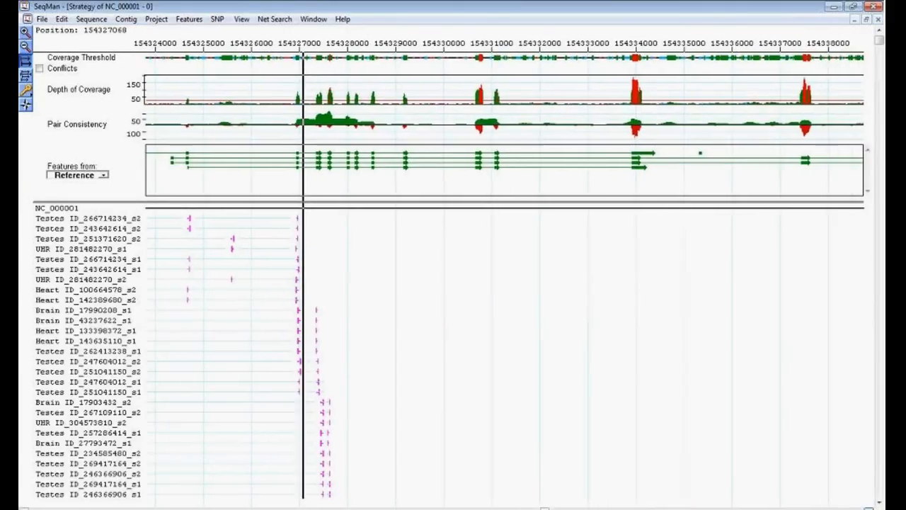
{"action": "left_click", "coordinate": [869, 508]}
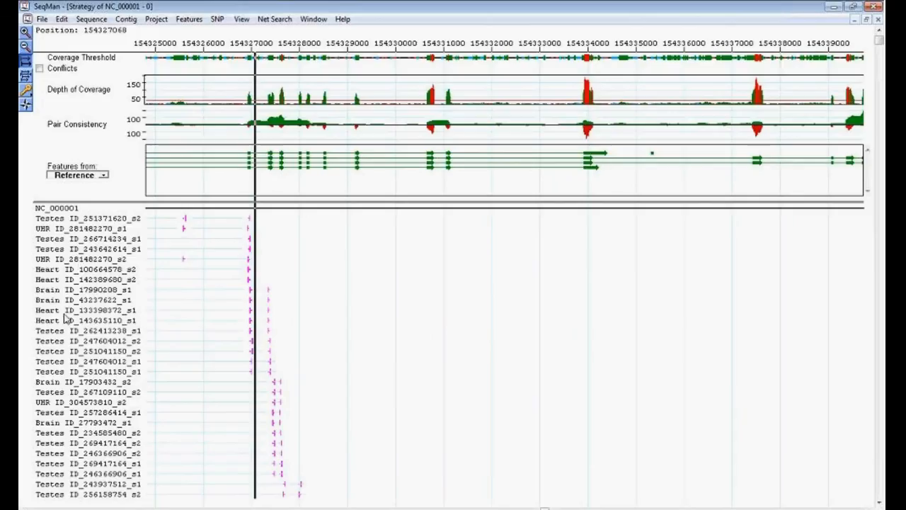
{"action": "left_click", "coordinate": [26, 75]}
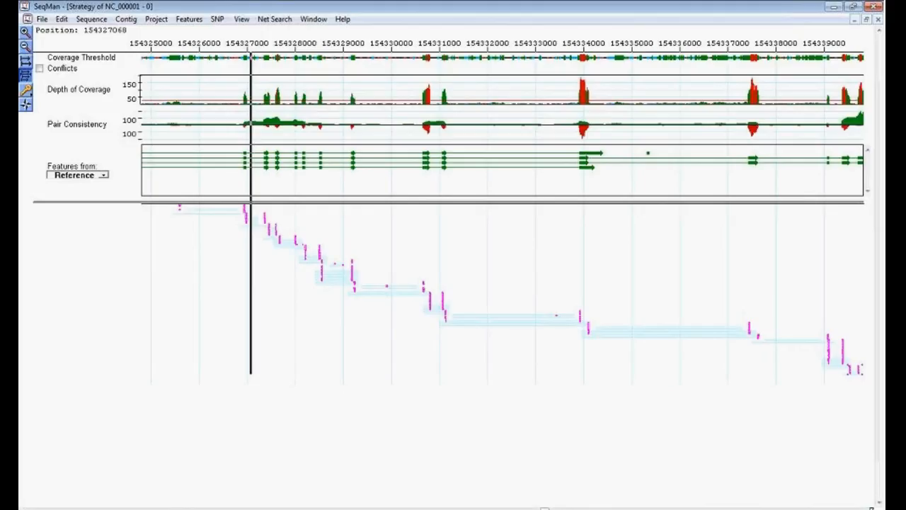
Examine the coverage, pair consistency and split reads across the ATP8B2 exons from about position 154325000 to 154346000.
{"action": "left_click", "coordinate": [869, 509]}
{"action": "left_click", "coordinate": [869, 509]}
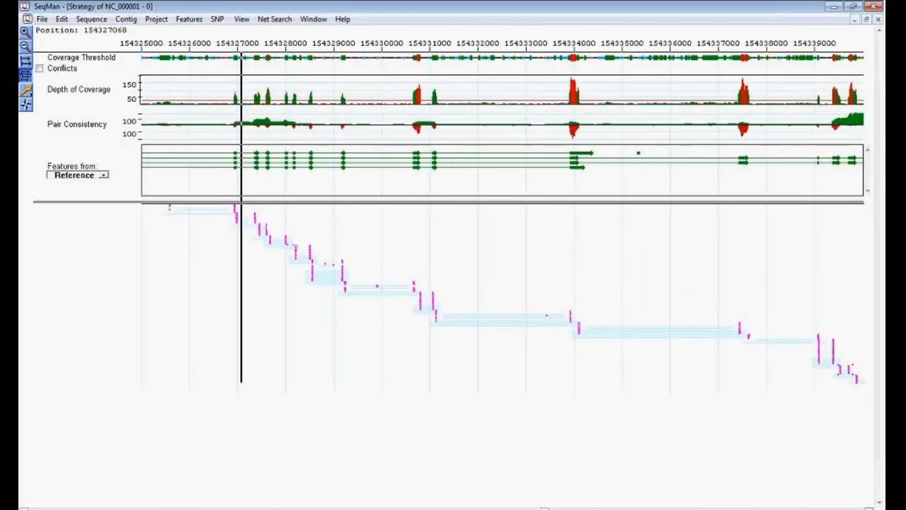
{"action": "scroll", "coordinate": [502, 298], "scroll_direction": "right", "scroll_amount": 3}
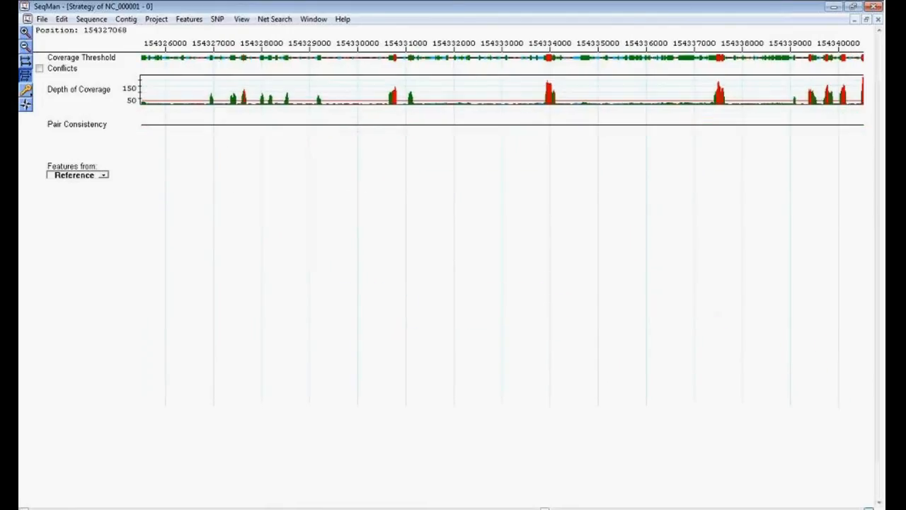
{"action": "left_click", "coordinate": [869, 509]}
{"action": "left_click", "coordinate": [870, 508]}
{"action": "left_click", "coordinate": [869, 509]}
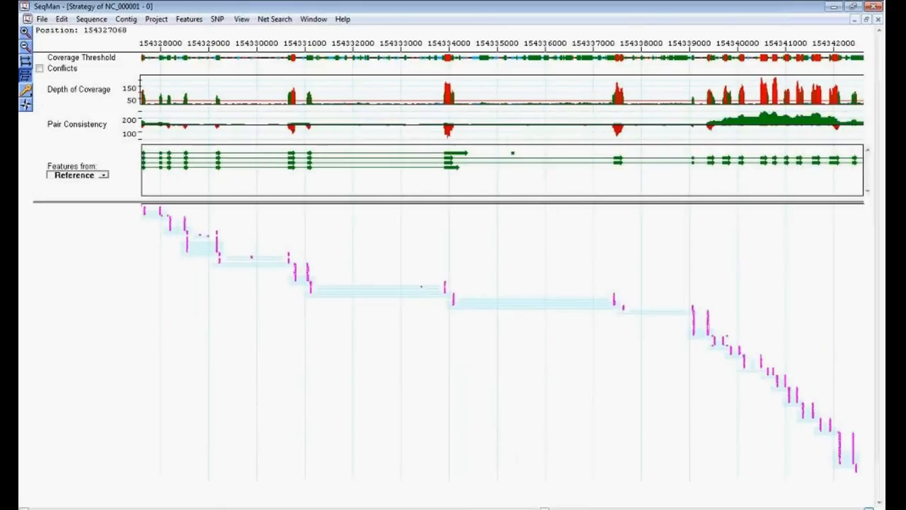
{"action": "left_click", "coordinate": [869, 509]}
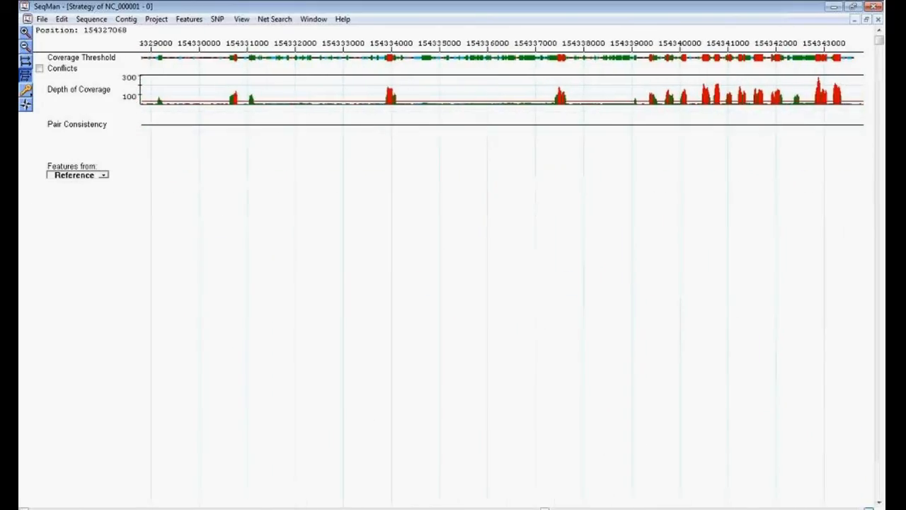
{"action": "left_click", "coordinate": [870, 509]}
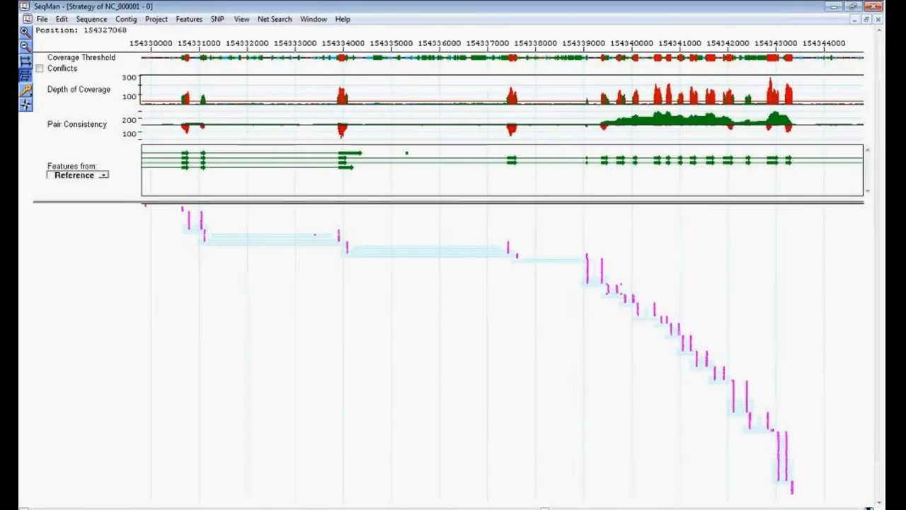
{"action": "left_click", "coordinate": [869, 509]}
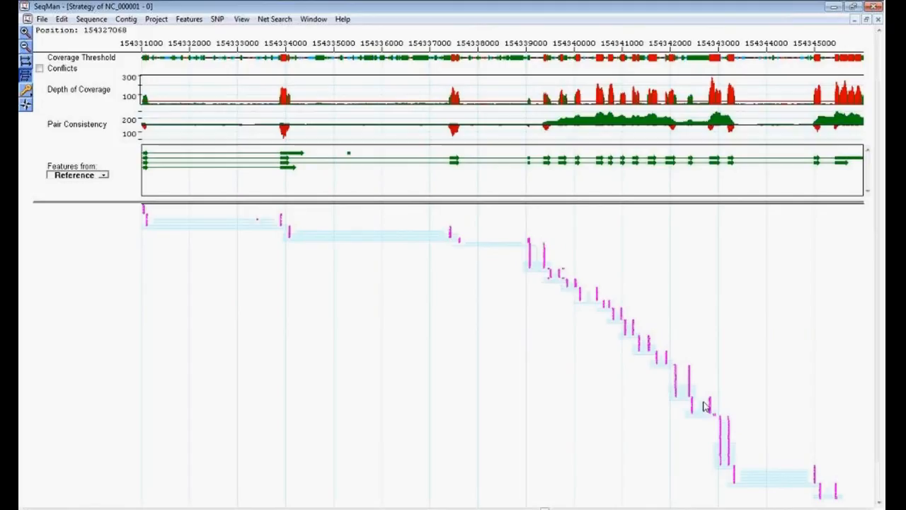
{"action": "left_click", "coordinate": [868, 508]}
{"action": "left_click", "coordinate": [869, 508]}
{"action": "left_click", "coordinate": [869, 509]}
{"action": "left_click", "coordinate": [868, 509]}
{"action": "left_click", "coordinate": [868, 508]}
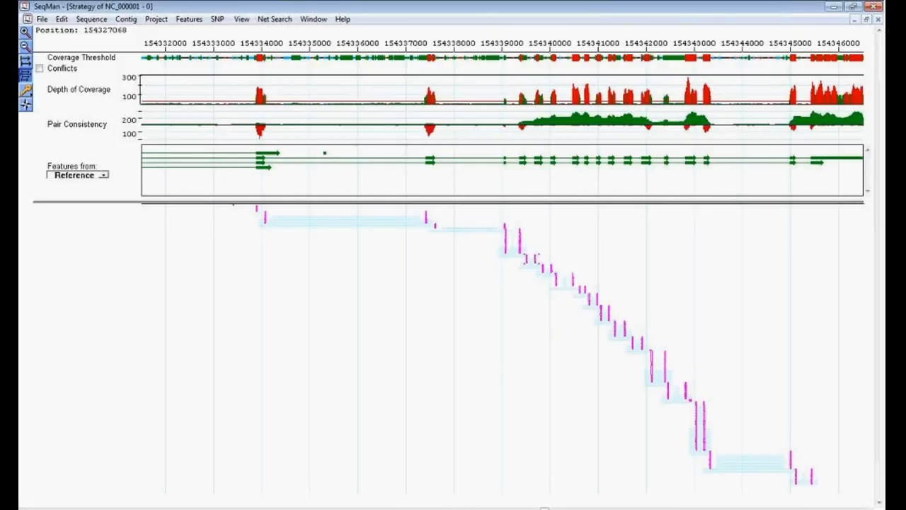
Minimize the Strategy view and bring up the SNP report for NC_000001, placed near the top of the workspace.
{"action": "left_click", "coordinate": [855, 21]}
{"action": "left_click", "coordinate": [175, 19]}
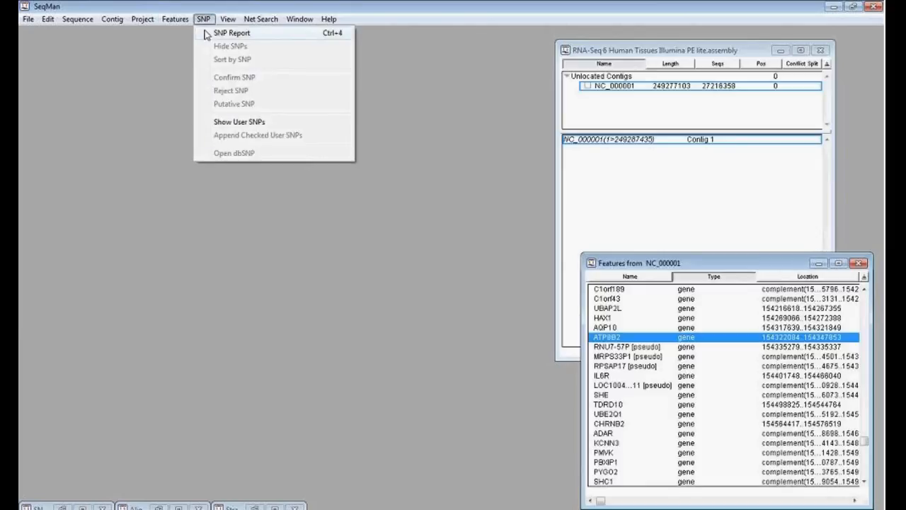
{"action": "left_click", "coordinate": [206, 36]}
{"action": "left_click_drag", "start_coordinate": [318, 292], "coordinate": [297, 63]}
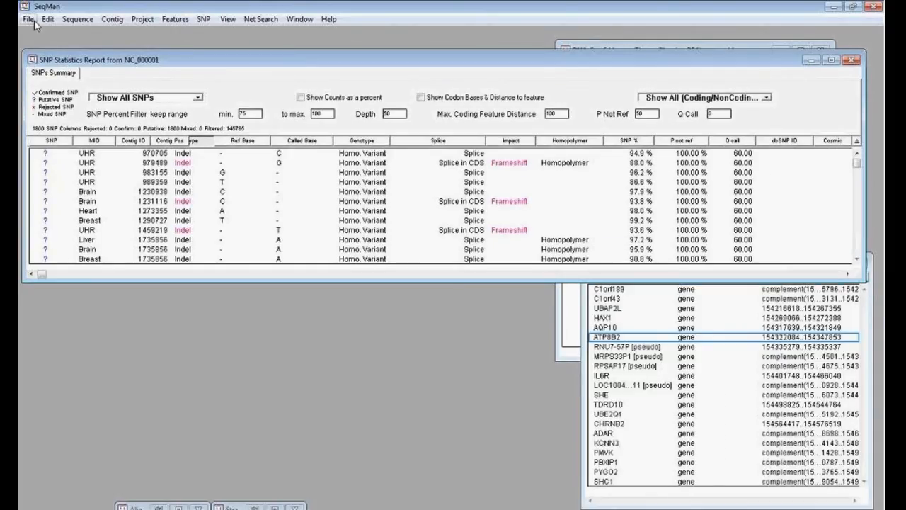
Check the file types offered for saving the NC_000001 SNP report, cancel the save and enlarge the report window.
{"action": "left_click", "coordinate": [28, 19]}
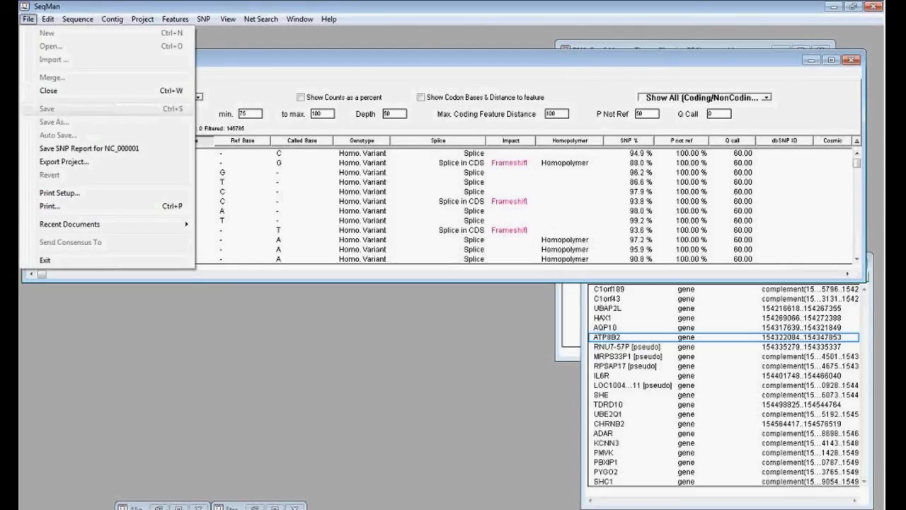
{"action": "left_click", "coordinate": [130, 156]}
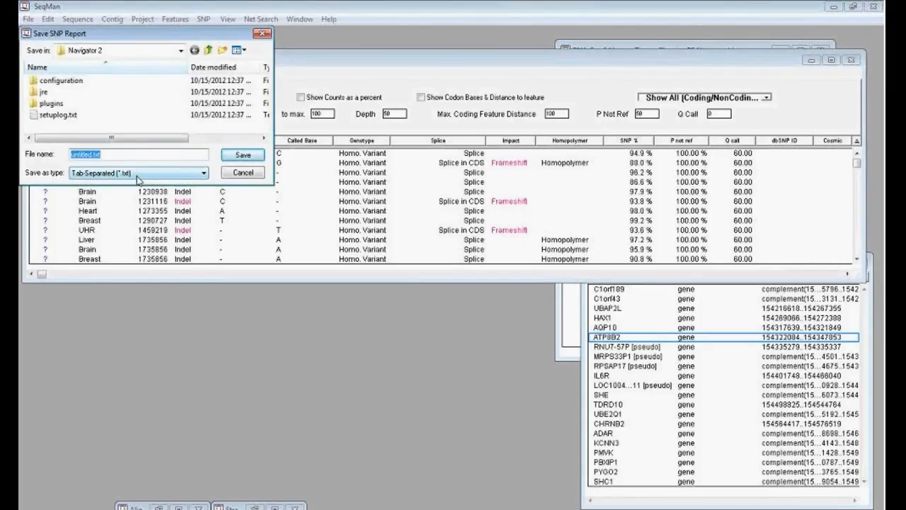
{"action": "left_click", "coordinate": [138, 173]}
{"action": "left_click", "coordinate": [139, 184]}
{"action": "left_click", "coordinate": [243, 173]}
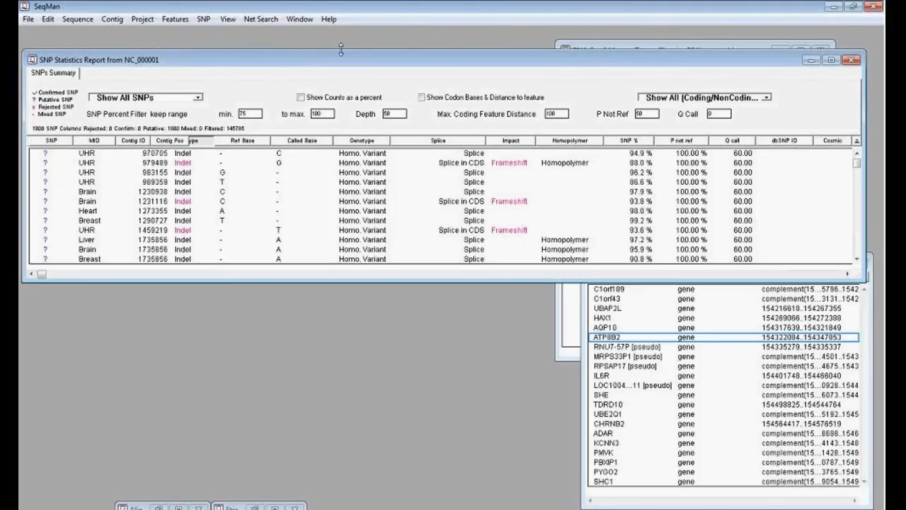
{"action": "left_click_drag", "start_coordinate": [341, 50], "coordinate": [341, 39]}
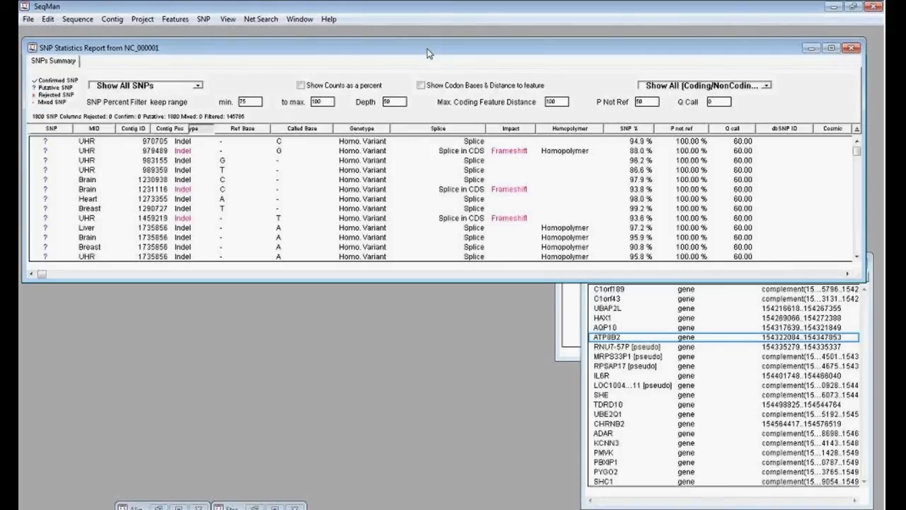
Minimize SeqMan, quit SeqMan NGen without saving a script, and launch ArrayStar from the DNASTAR Navigator.
{"action": "left_click", "coordinate": [832, 10]}
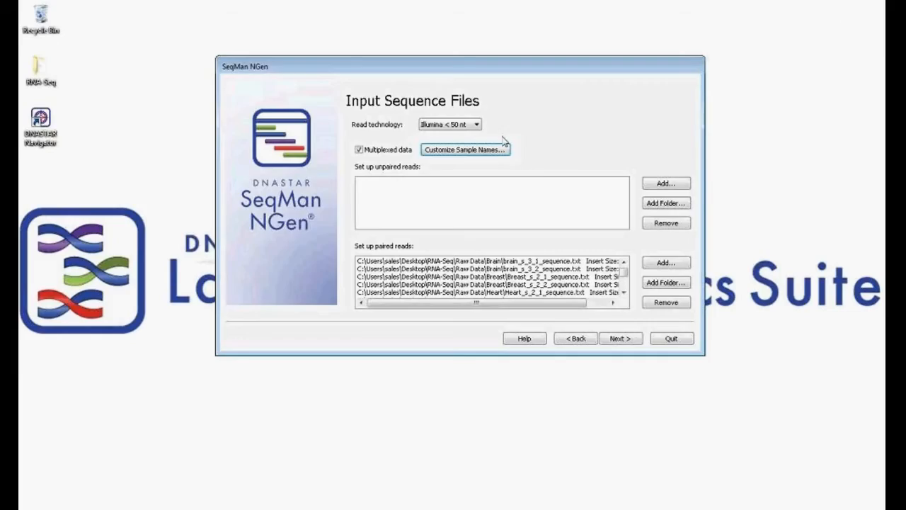
{"action": "left_click", "coordinate": [667, 341]}
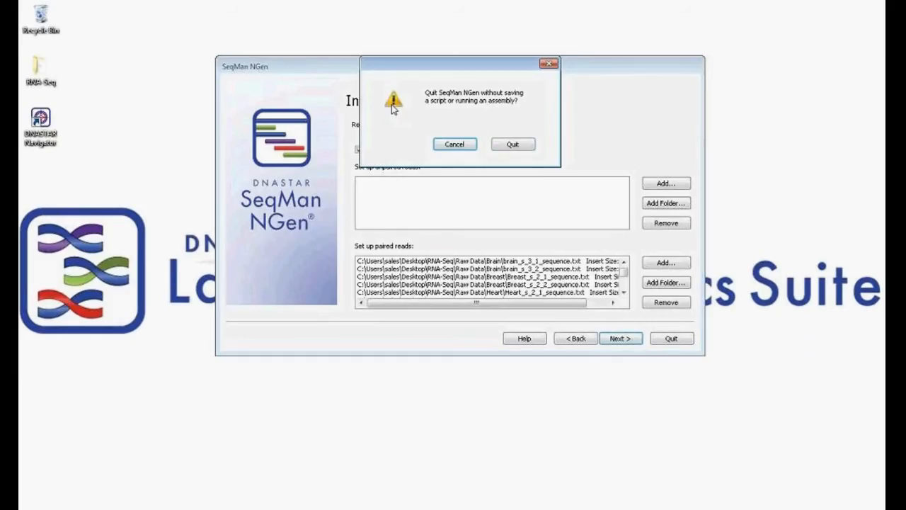
{"action": "left_click", "coordinate": [495, 148]}
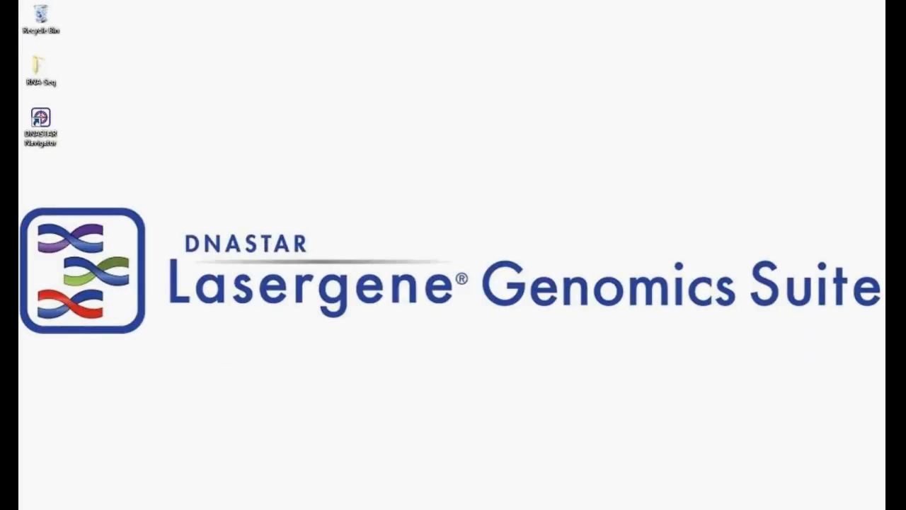
{"action": "left_click", "coordinate": [253, 505]}
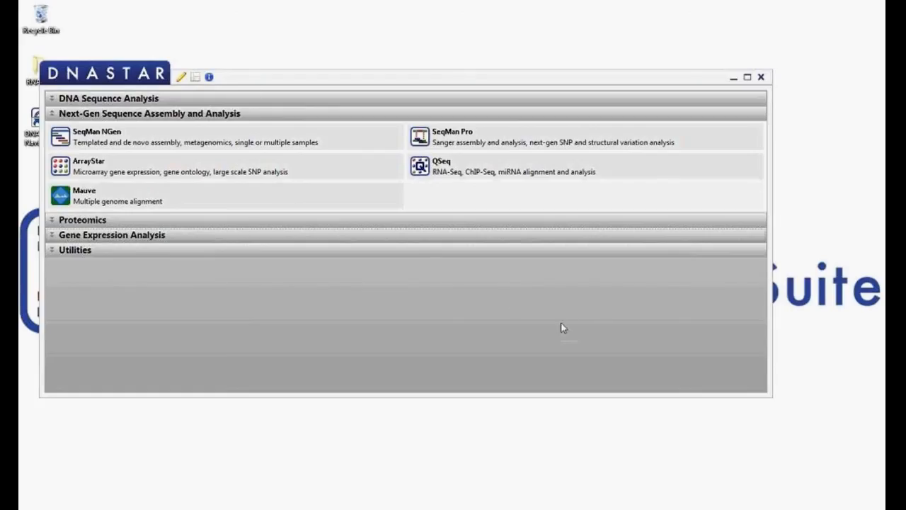
{"action": "left_click", "coordinate": [146, 169]}
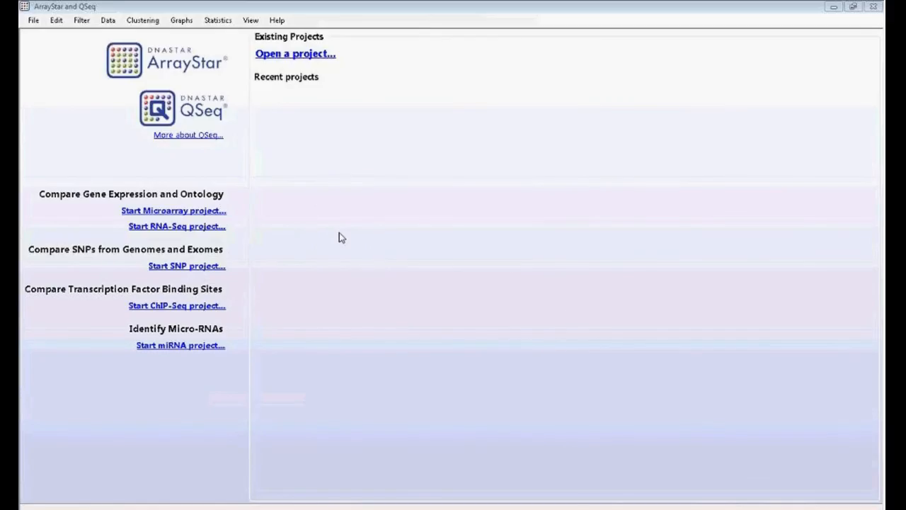
Start an RNA-Seq project and add the RNA-Seq 6 Human Tissues Illumina PE lite.assembly folder from Project Files as its experiments.
{"action": "left_click", "coordinate": [206, 228]}
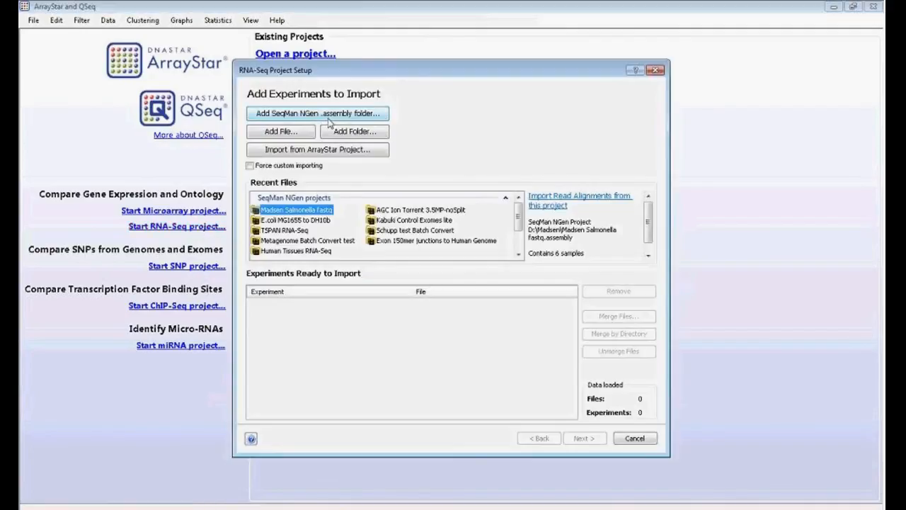
{"action": "left_click", "coordinate": [506, 198]}
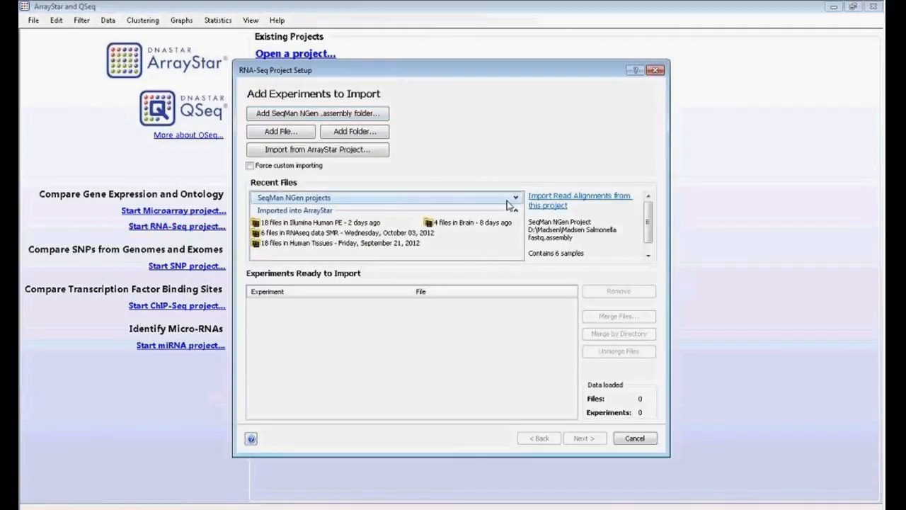
{"action": "left_click", "coordinate": [510, 211]}
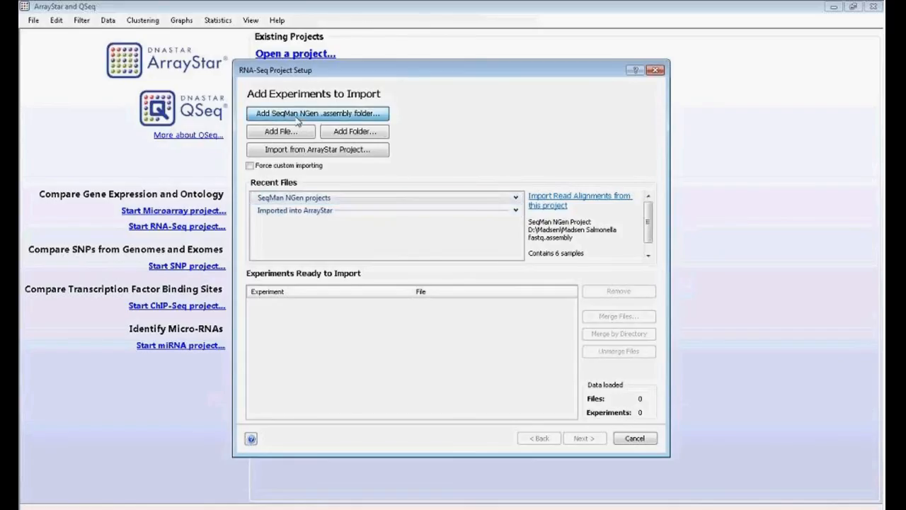
{"action": "left_click", "coordinate": [297, 121]}
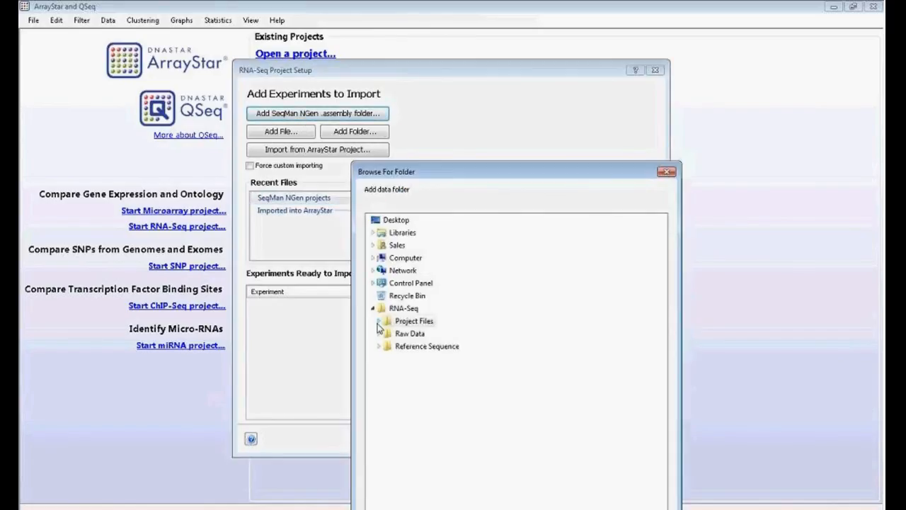
{"action": "left_click", "coordinate": [379, 321]}
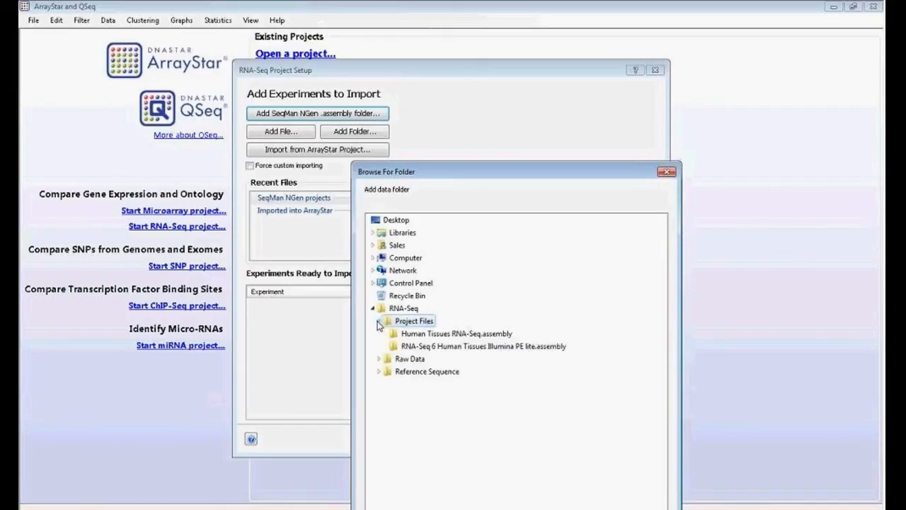
{"action": "left_click", "coordinate": [422, 347]}
{"action": "left_click_drag", "start_coordinate": [471, 177], "coordinate": [468, 104]}
{"action": "left_click", "coordinate": [591, 472]}
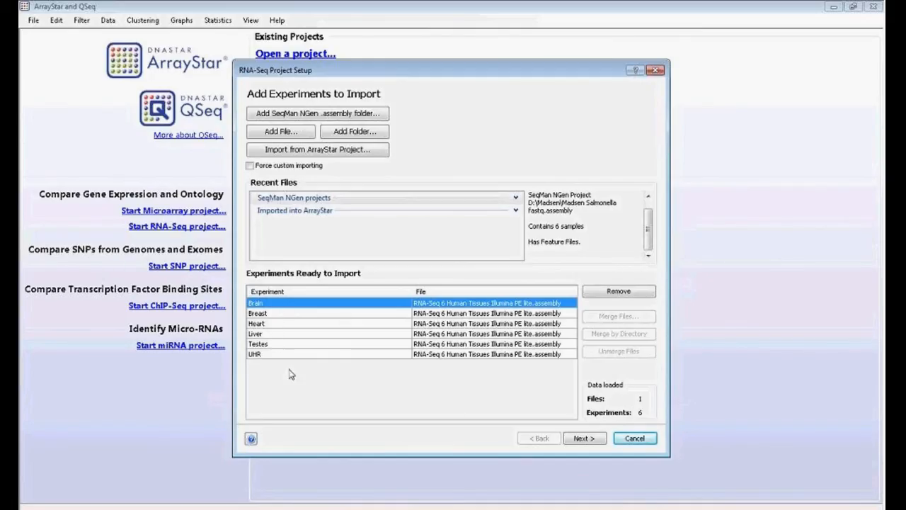
Continue to the preprocessing setup and review the available normalization methods, keeping RPKM.
{"action": "left_click", "coordinate": [582, 438]}
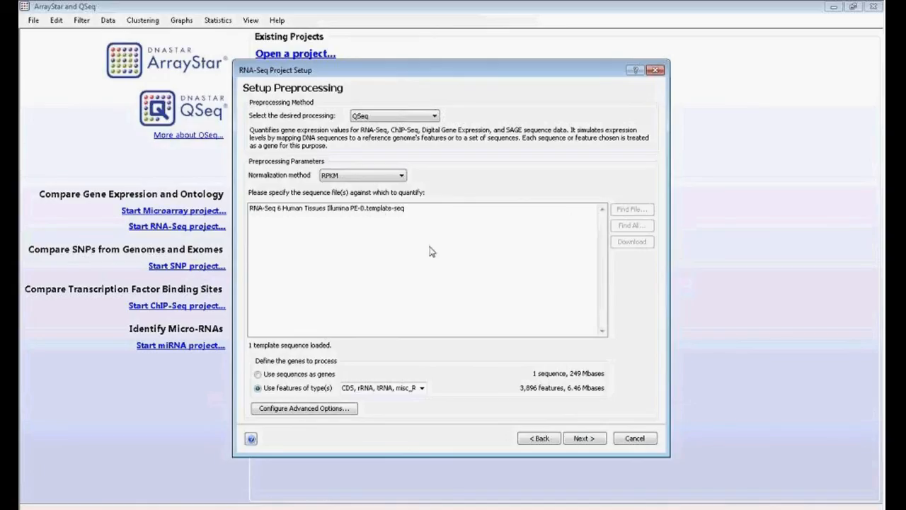
{"action": "left_click", "coordinate": [401, 177]}
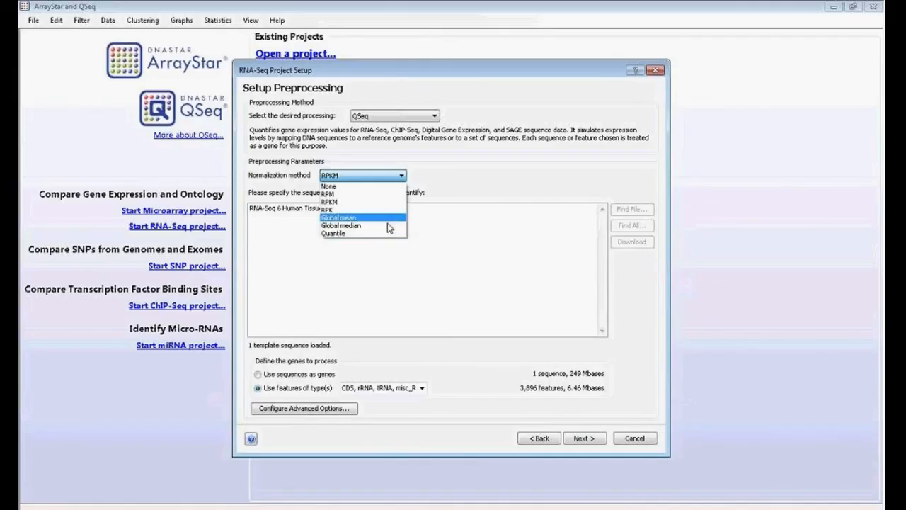
{"action": "left_click", "coordinate": [443, 184]}
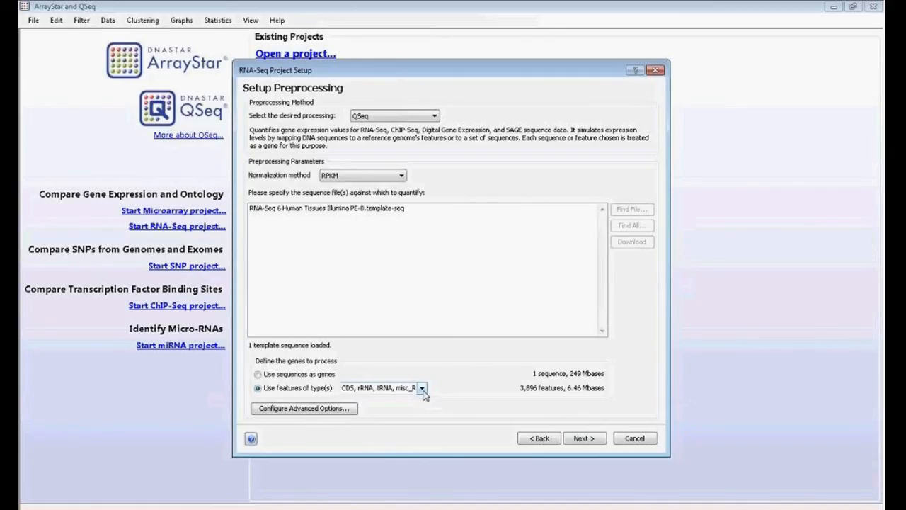
Set the feature type that defines the genes to process to CDS.
{"action": "left_click", "coordinate": [422, 389]}
{"action": "left_click", "coordinate": [423, 390]}
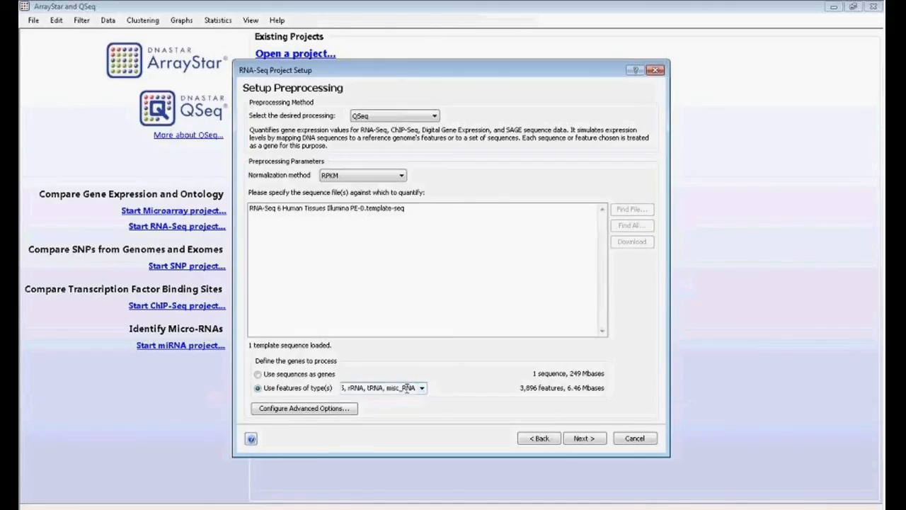
{"action": "left_click", "coordinate": [422, 390]}
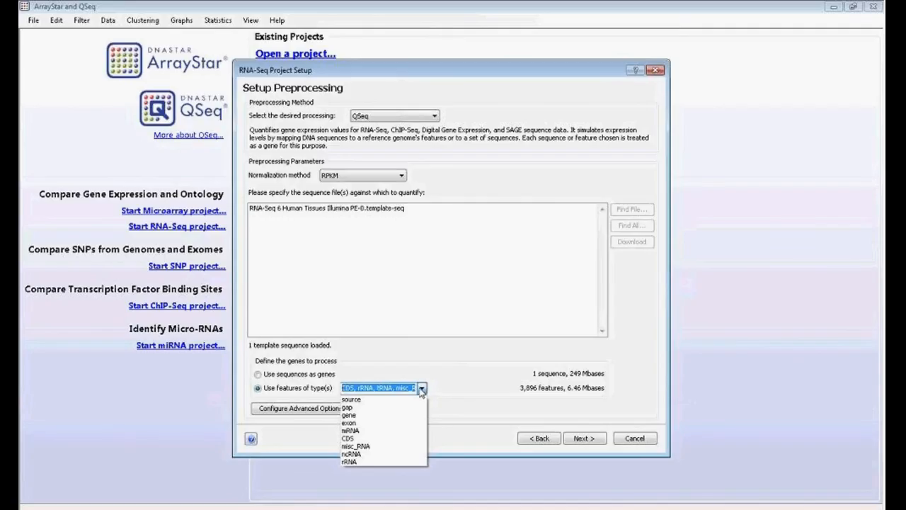
{"action": "left_click", "coordinate": [391, 439]}
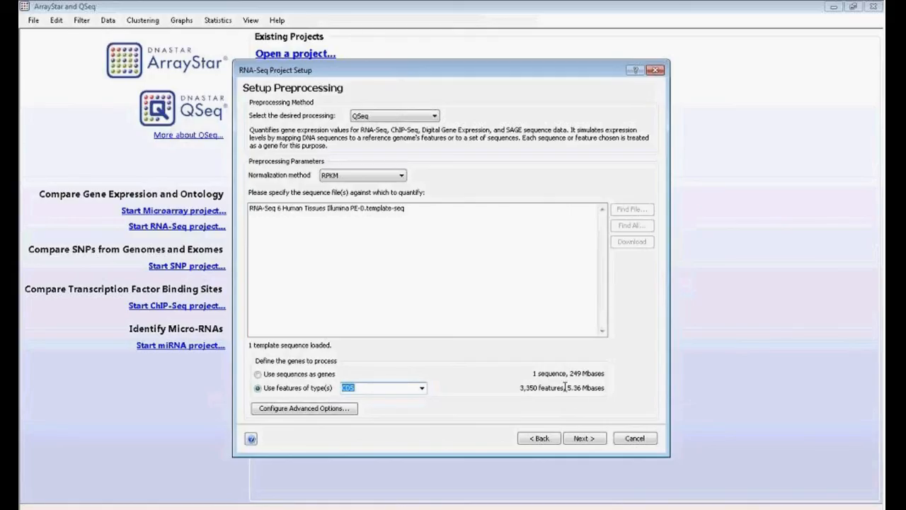
Try gene as the feature type that defines the genes to process, then return it to CDS.
{"action": "left_click", "coordinate": [421, 388]}
{"action": "left_click", "coordinate": [394, 415]}
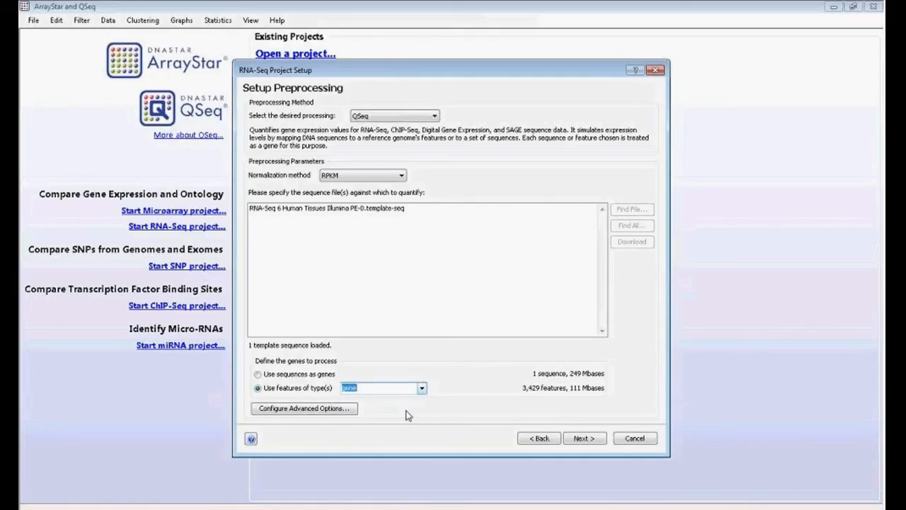
{"action": "left_click", "coordinate": [421, 388]}
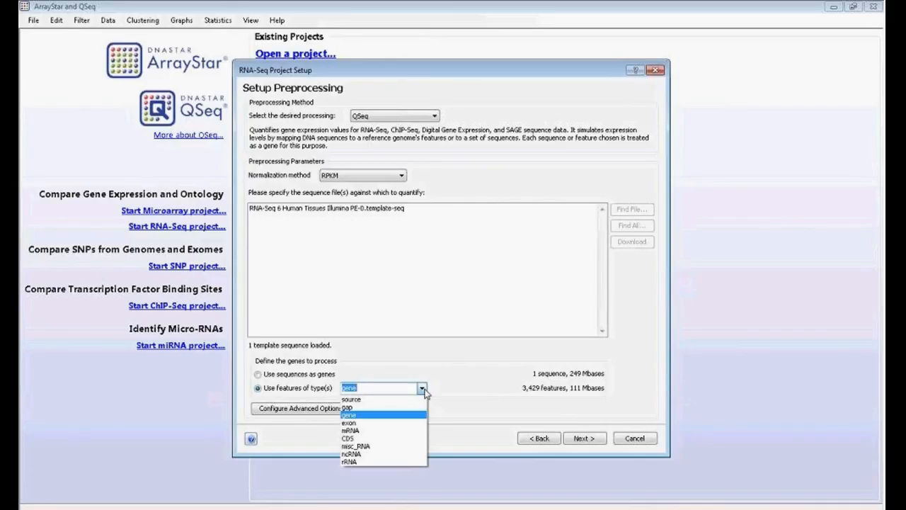
{"action": "left_click", "coordinate": [397, 439]}
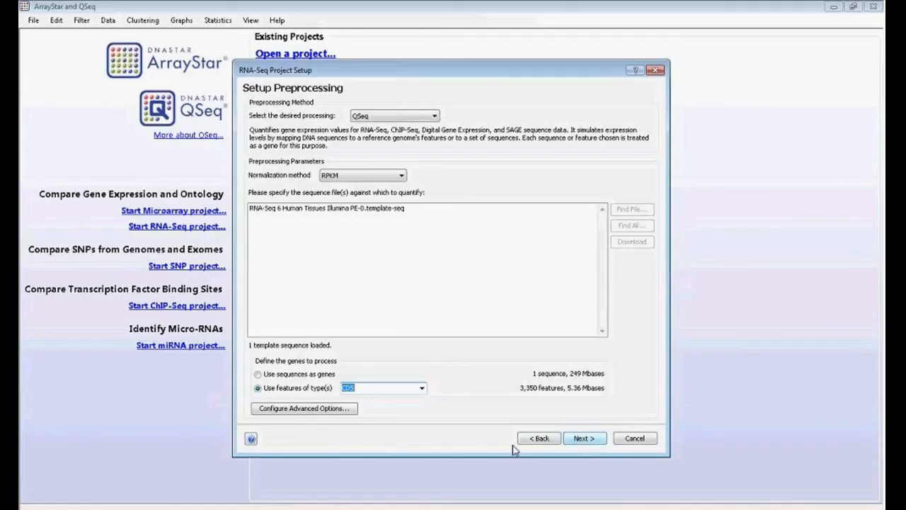
Cancel the RNA-Seq project setup and switch to the already processed Human Tissues project in QSeq.
{"action": "left_click", "coordinate": [638, 441]}
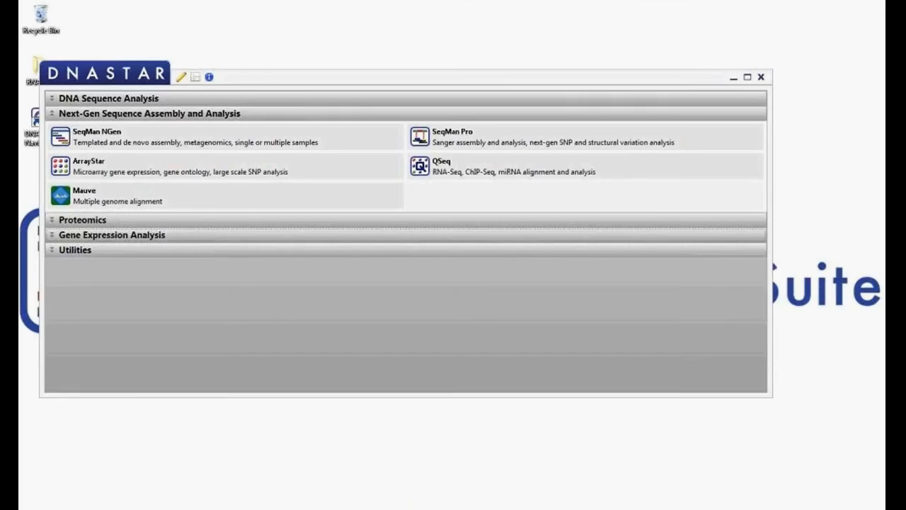
{"action": "mouse_move", "coordinate": [331, 506]}
{"action": "left_click", "coordinate": [330, 482]}
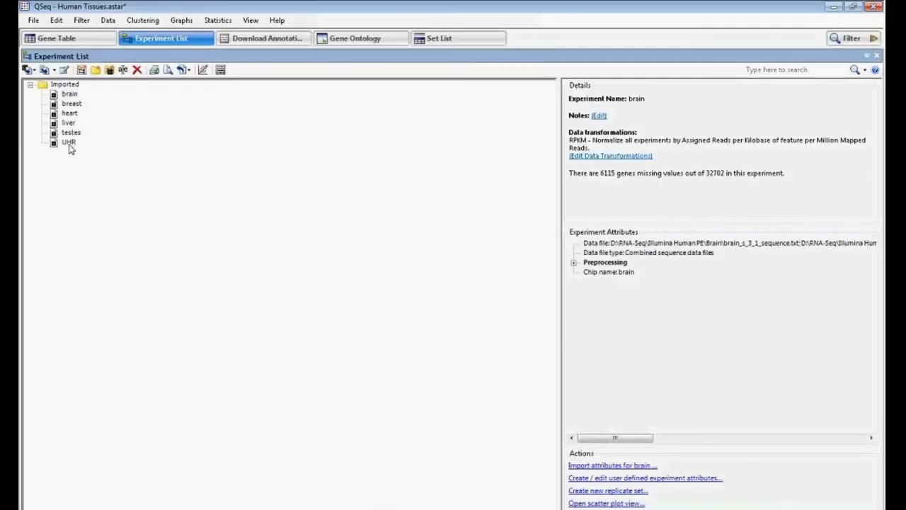
Examine the brain experiment's preprocessing attributes, including its QSeq options and QSeq statistics.
{"action": "left_click", "coordinate": [70, 95]}
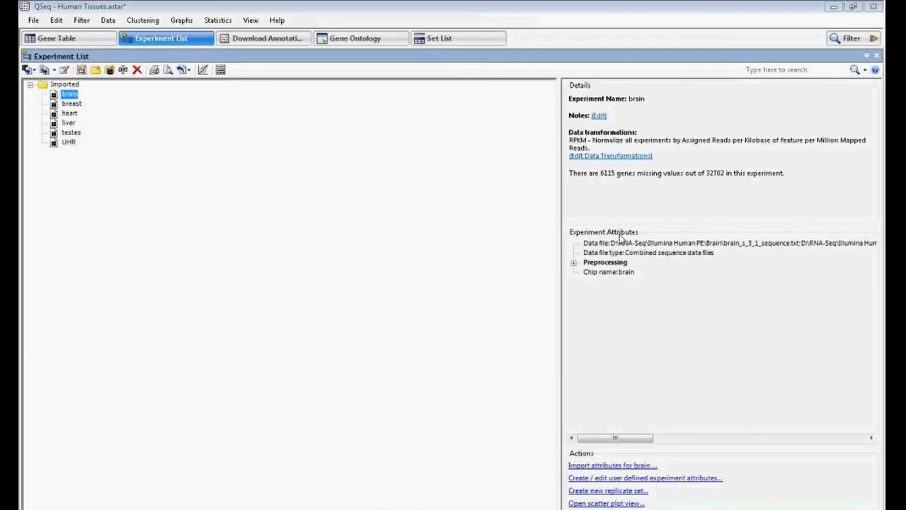
{"action": "left_click", "coordinate": [574, 263]}
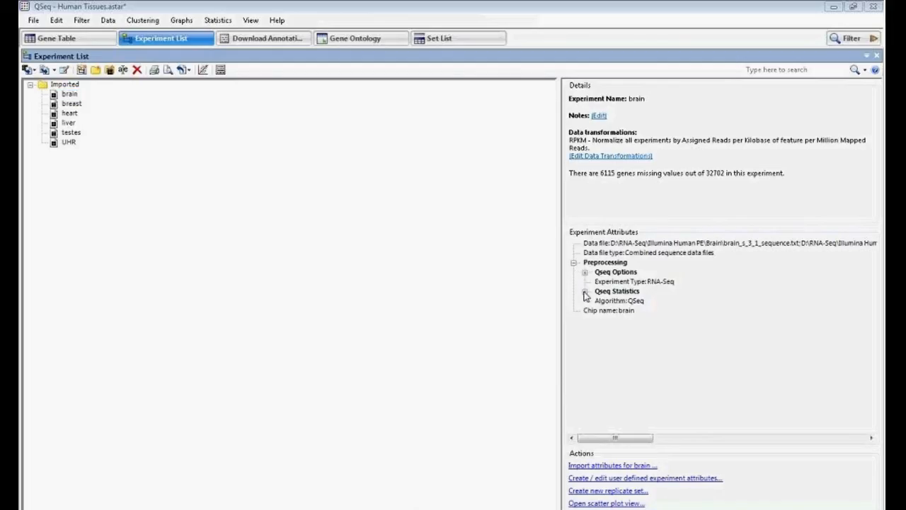
{"action": "left_click", "coordinate": [585, 292]}
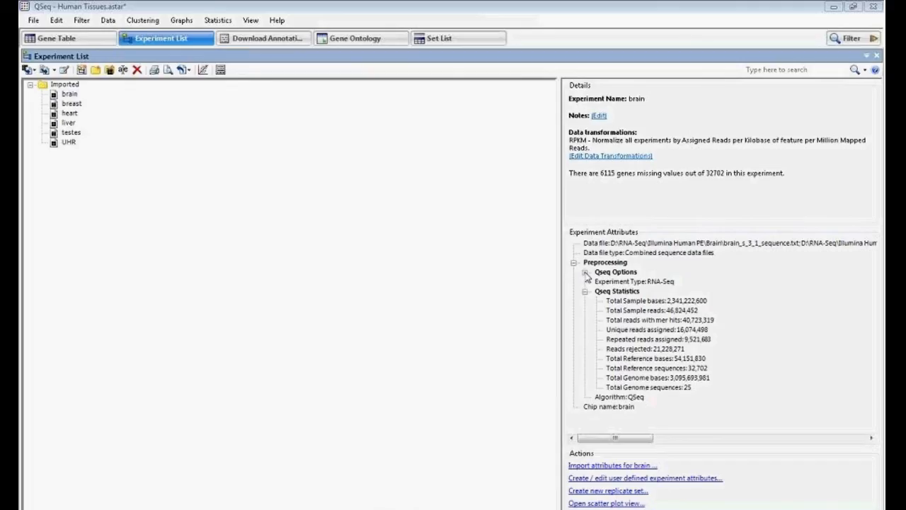
{"action": "left_click", "coordinate": [586, 272]}
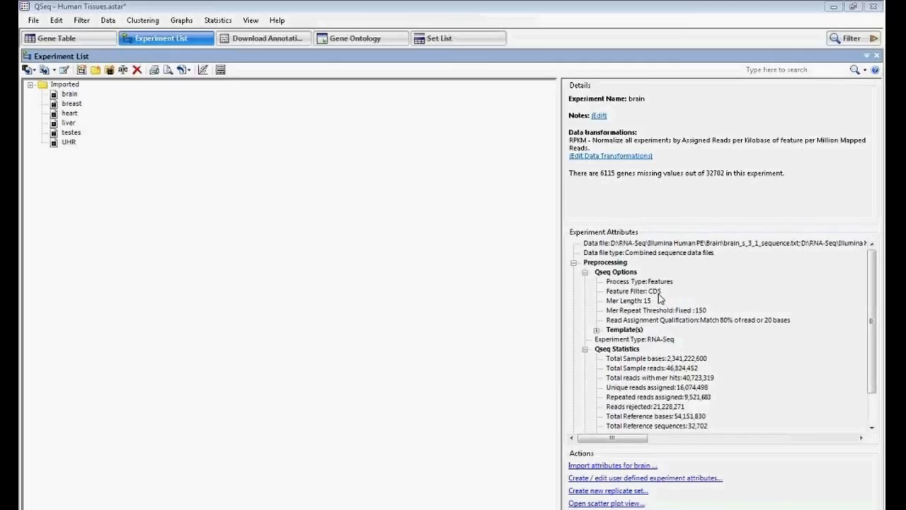
{"action": "scroll", "coordinate": [872, 325], "scroll_direction": "down", "scroll_amount": 2}
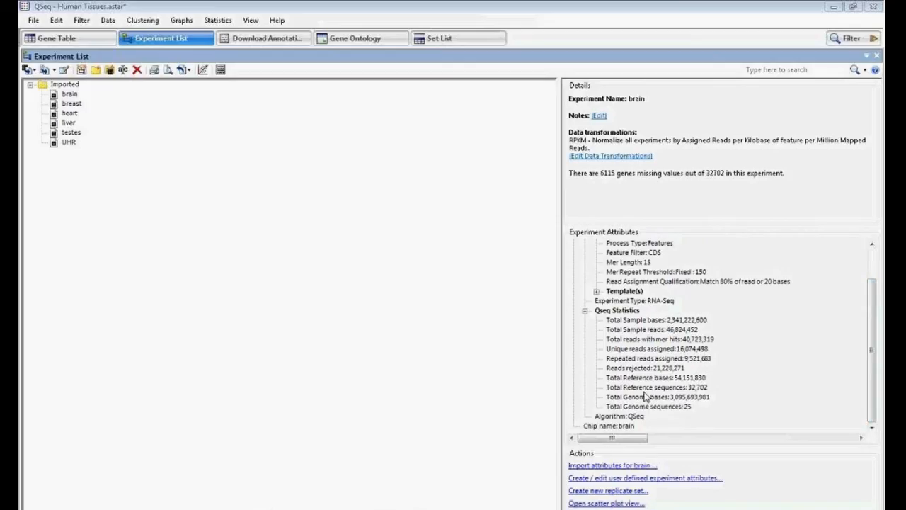
Review the attributes of the breast, heart, liver, testes and UHR experiments, then return to brain.
{"action": "left_click", "coordinate": [71, 104]}
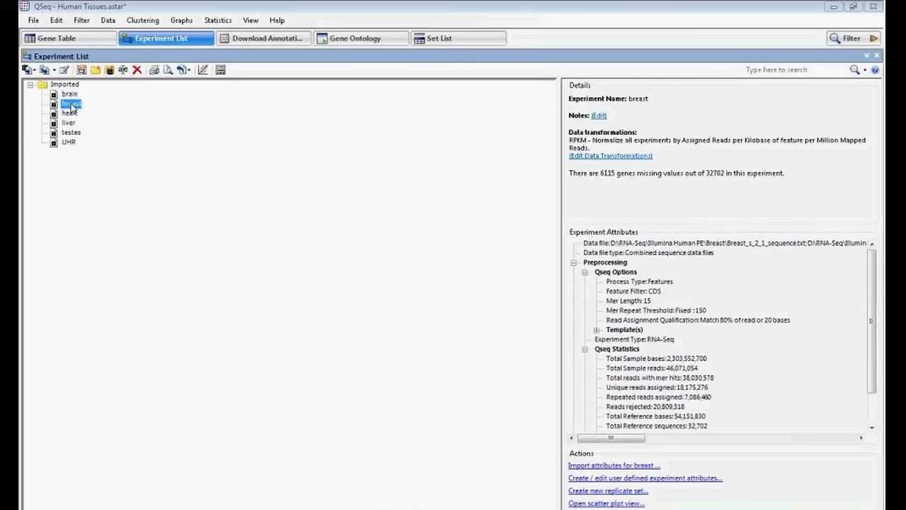
{"action": "left_click", "coordinate": [70, 114]}
{"action": "left_click", "coordinate": [69, 122]}
{"action": "left_click", "coordinate": [71, 132]}
{"action": "left_click", "coordinate": [68, 143]}
{"action": "left_click", "coordinate": [71, 132]}
{"action": "left_click", "coordinate": [68, 122]}
{"action": "left_click", "coordinate": [69, 113]}
{"action": "left_click", "coordinate": [71, 104]}
{"action": "left_click", "coordinate": [68, 94]}
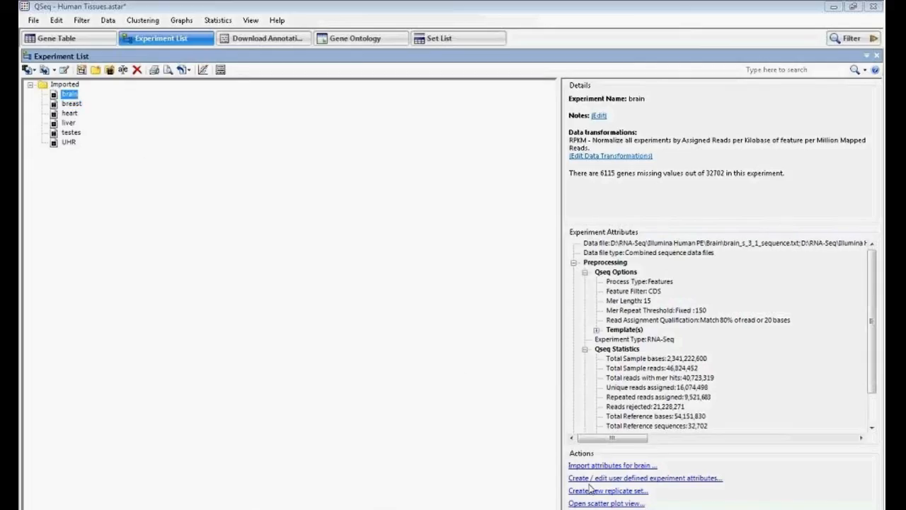
Open a scatter plot from the brain experiment and compare brain on the Y axis with heart on the X axis.
{"action": "left_click", "coordinate": [623, 503]}
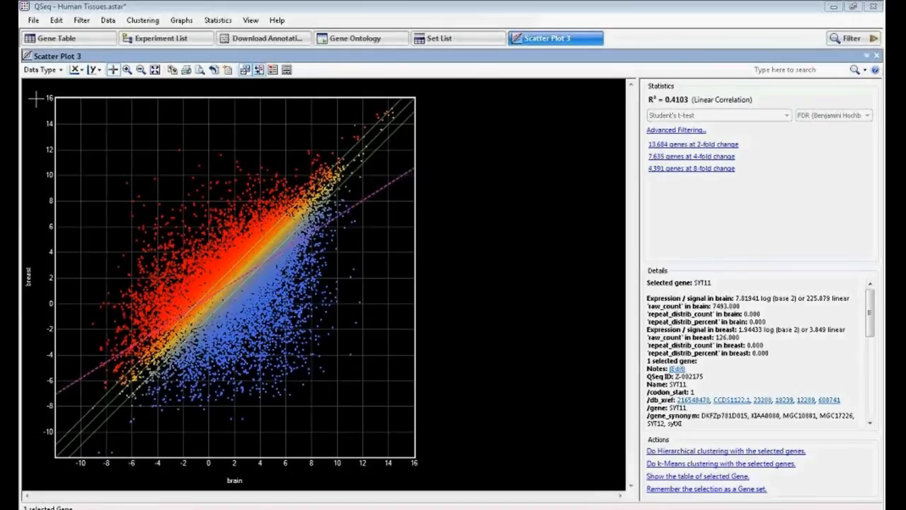
{"action": "left_click", "coordinate": [30, 279]}
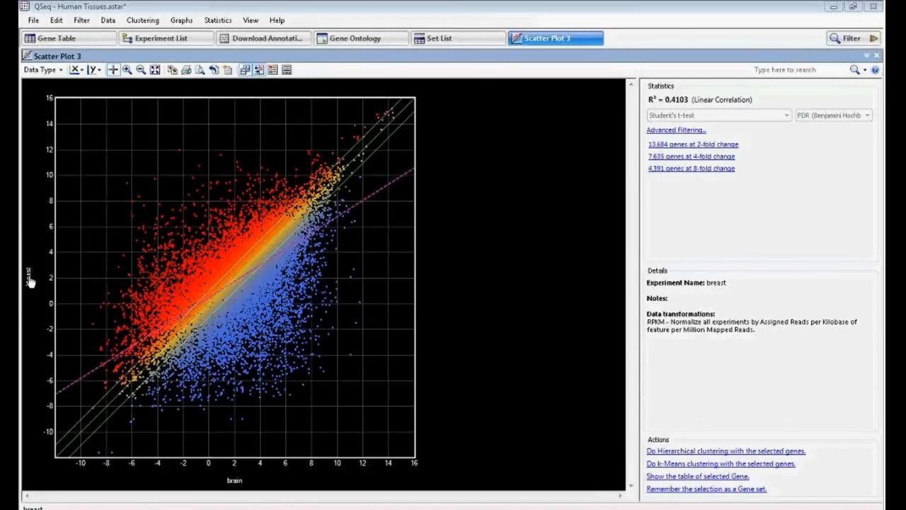
{"action": "left_click", "coordinate": [29, 281]}
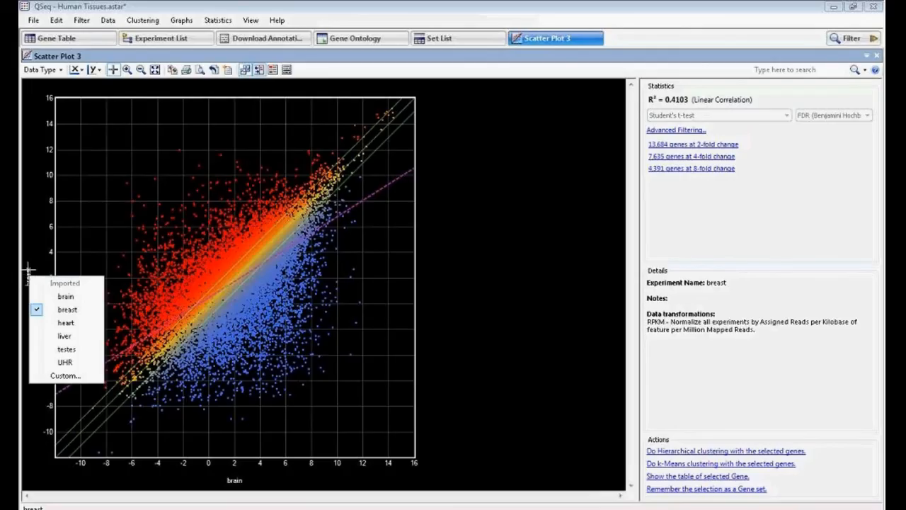
{"action": "left_click", "coordinate": [66, 297]}
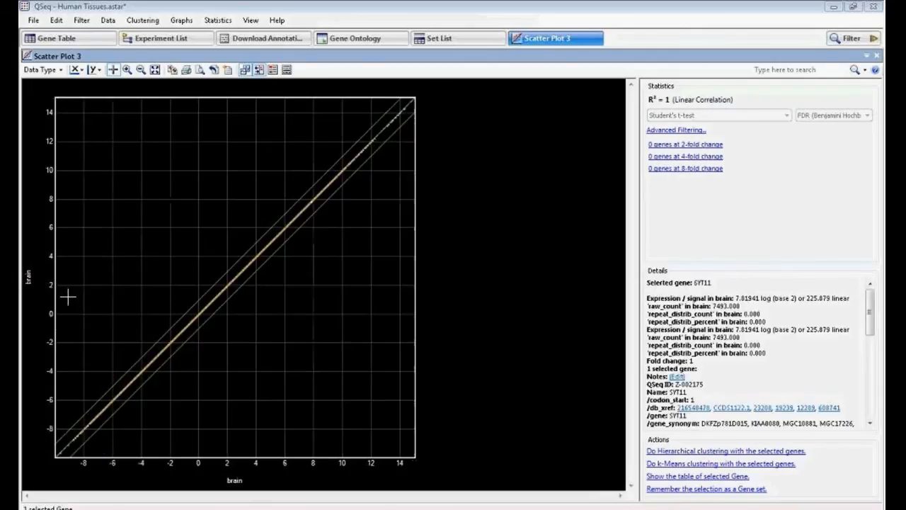
{"action": "left_click", "coordinate": [235, 482]}
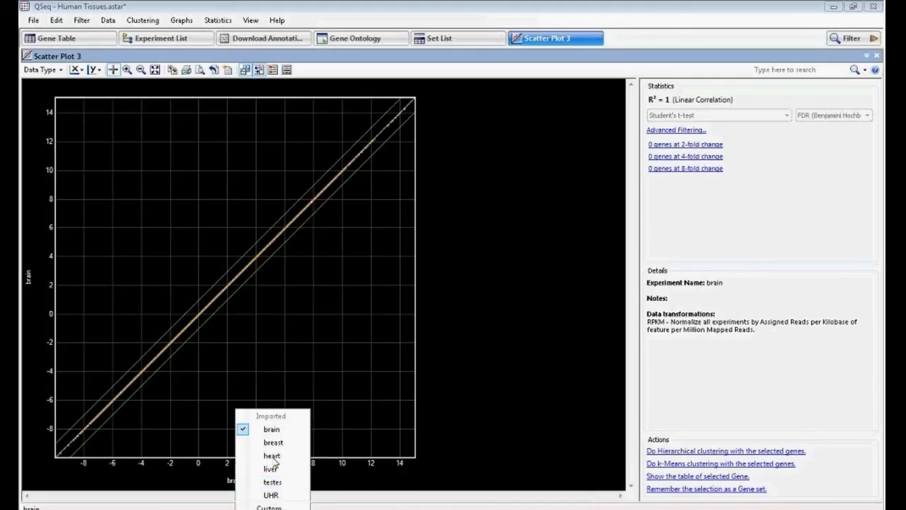
{"action": "left_click", "coordinate": [273, 458]}
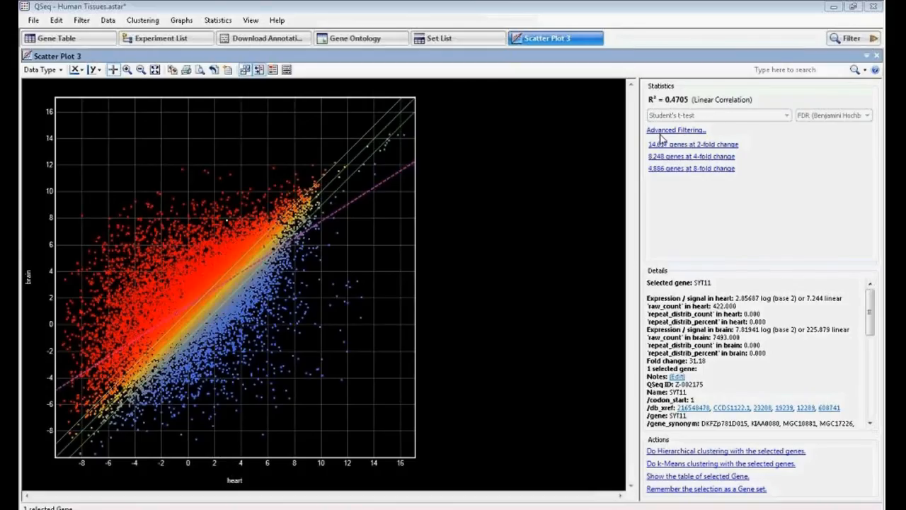
Try the 2-fold and 4-fold gene selections, then select the genes at 8-fold change and cluster them hierarchically.
{"action": "left_click", "coordinate": [721, 148]}
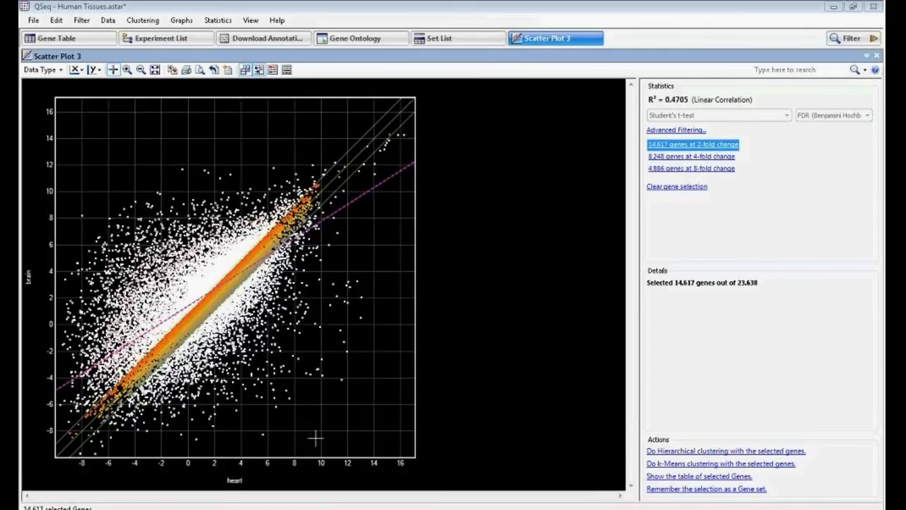
{"action": "left_click", "coordinate": [725, 158]}
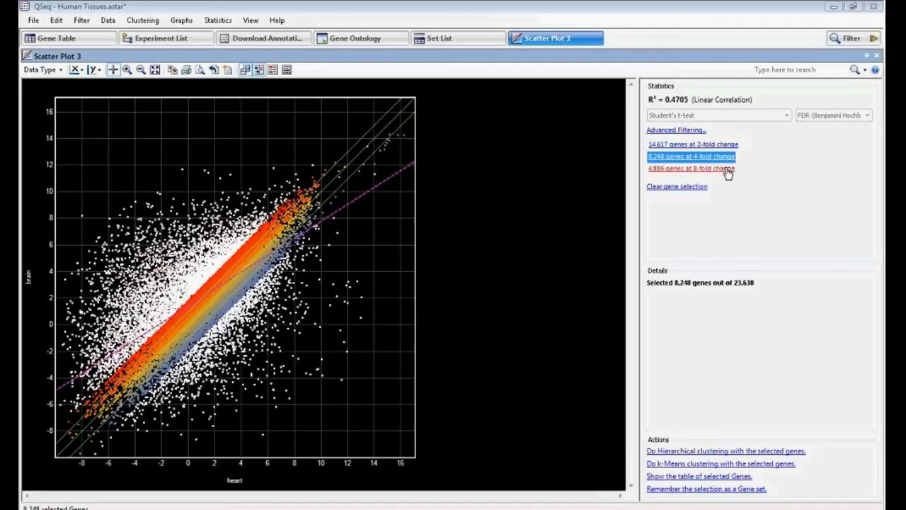
{"action": "left_click", "coordinate": [728, 169]}
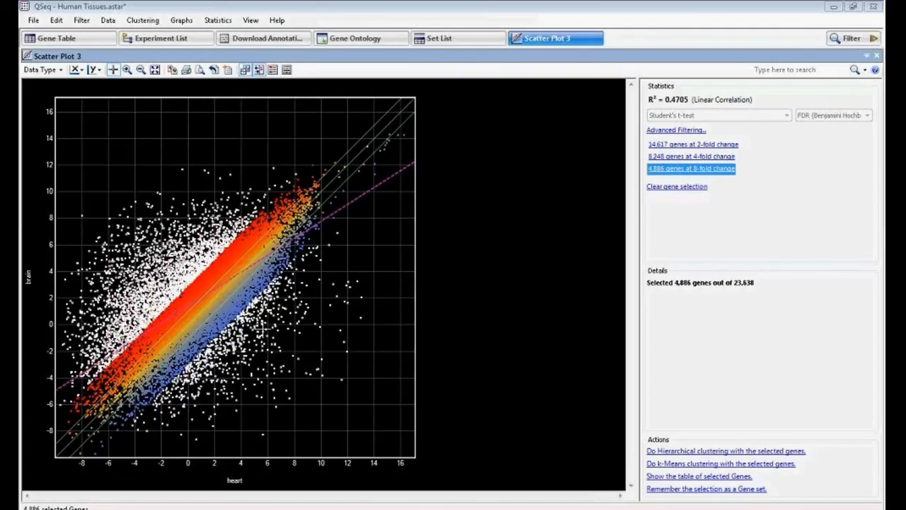
{"action": "mouse_move", "coordinate": [256, 325]}
{"action": "left_click", "coordinate": [690, 452]}
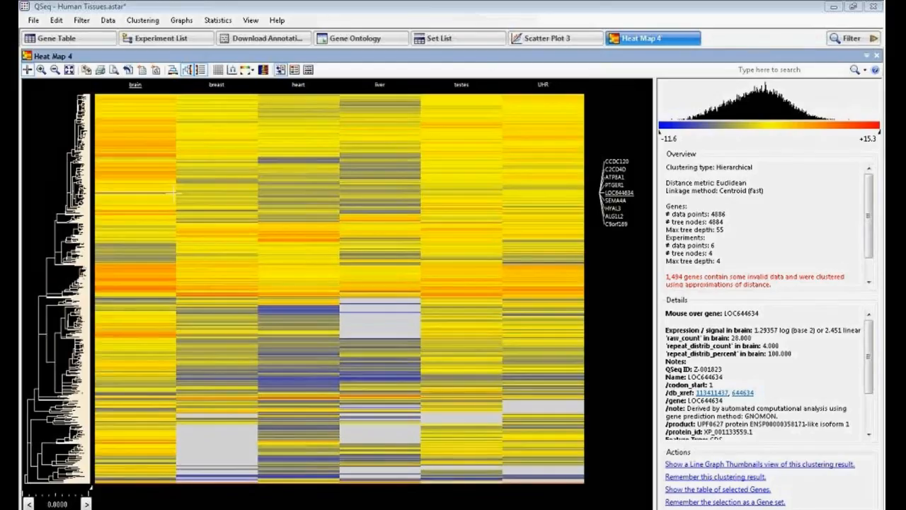
Select the PKIB gene in the UHR column of the heat map and read through its annotation details.
{"action": "left_click", "coordinate": [173, 191]}
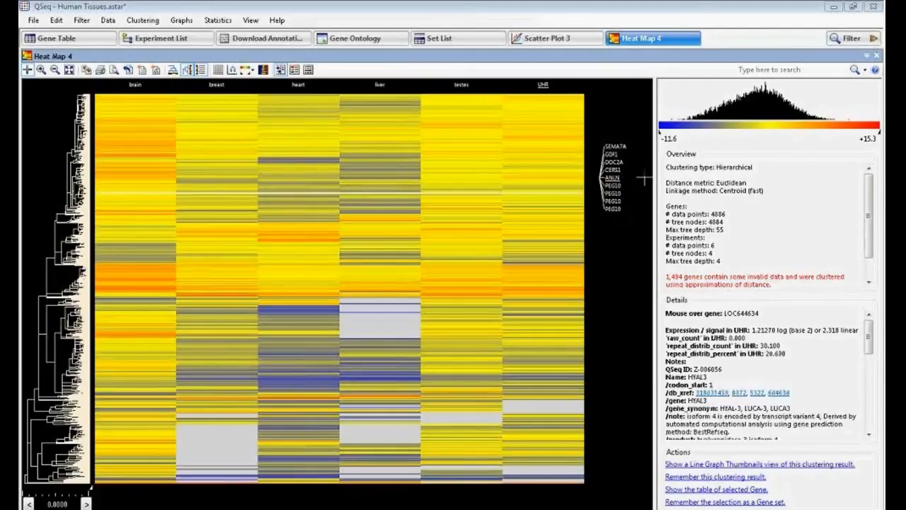
{"action": "left_click", "coordinate": [534, 190]}
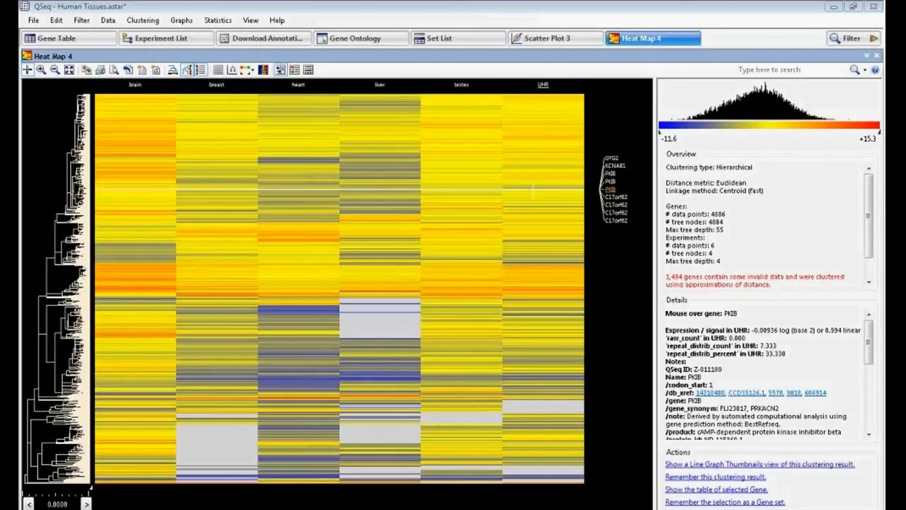
{"action": "left_click", "coordinate": [533, 190]}
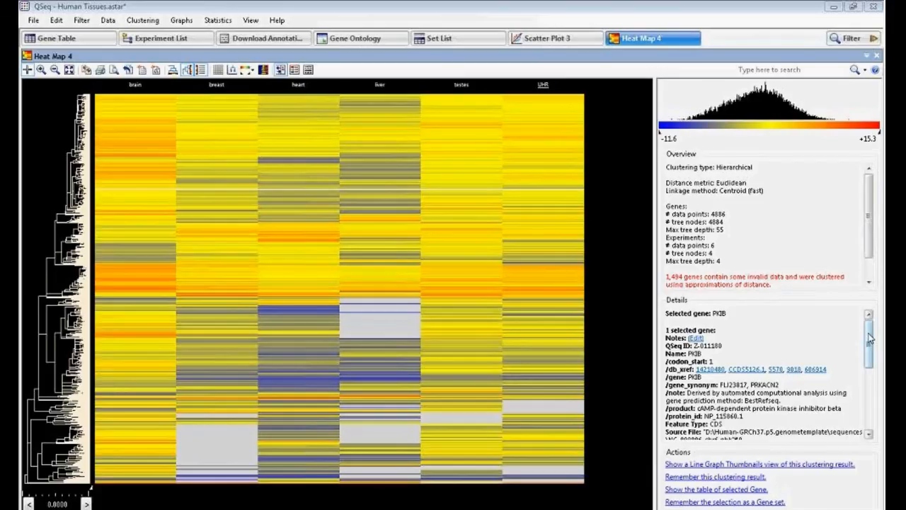
{"action": "left_click_drag", "start_coordinate": [870, 340], "coordinate": [872, 345]}
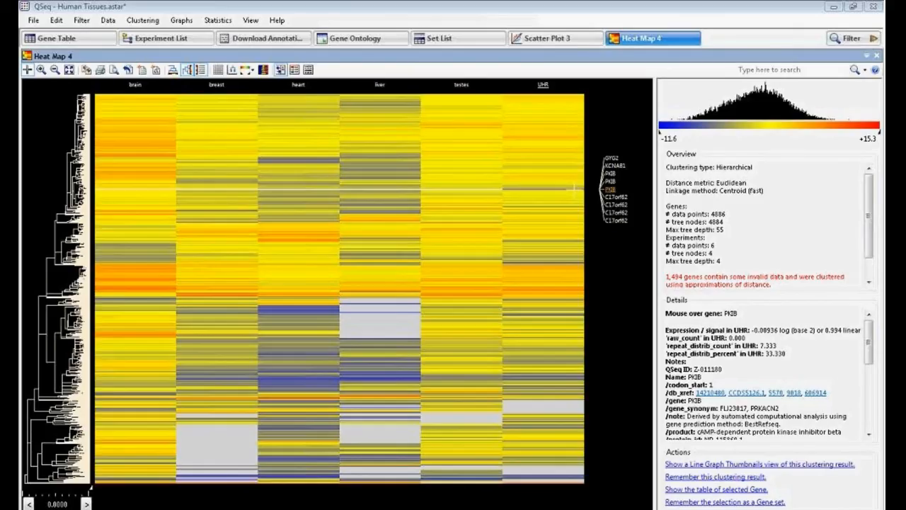
{"action": "left_click", "coordinate": [575, 188]}
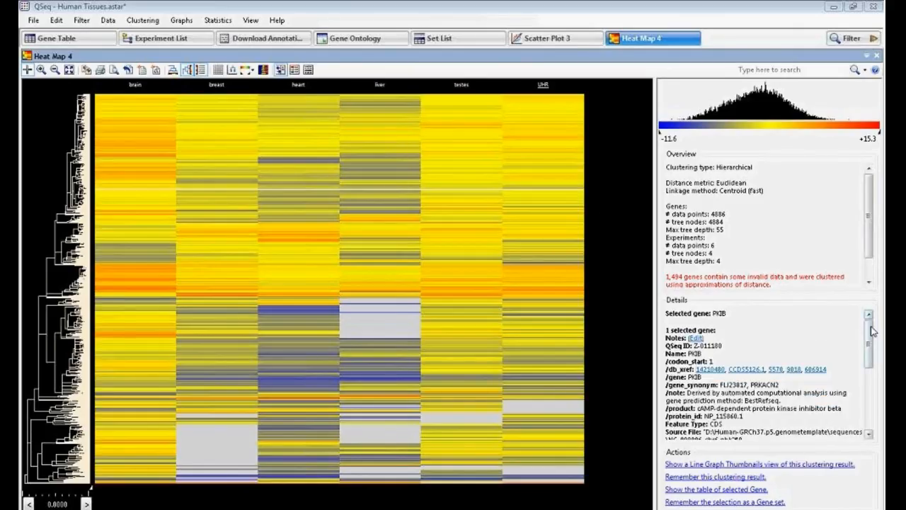
{"action": "left_click_drag", "start_coordinate": [871, 335], "coordinate": [873, 344]}
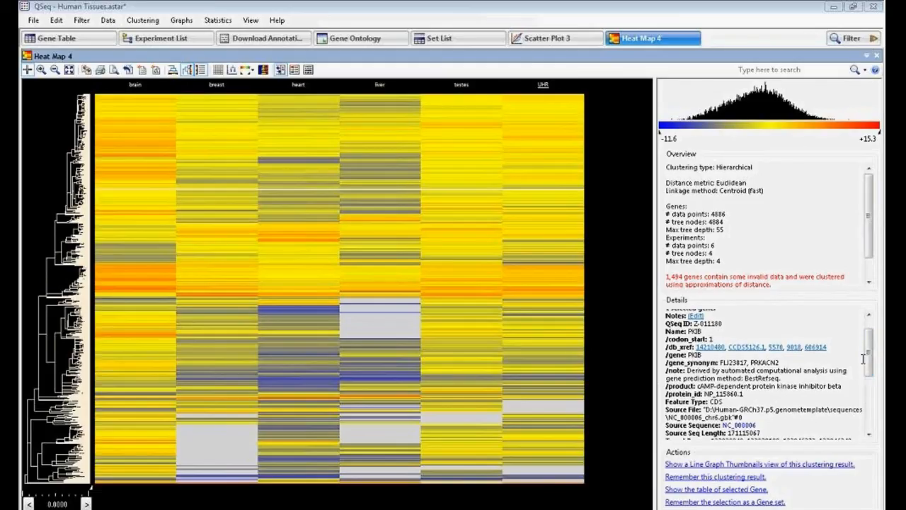
{"action": "mouse_move", "coordinate": [870, 357]}
{"action": "left_mouse_down"}
{"action": "mouse_move", "coordinate": [875, 418]}
{"action": "mouse_move", "coordinate": [868, 351]}
{"action": "left_mouse_up"}
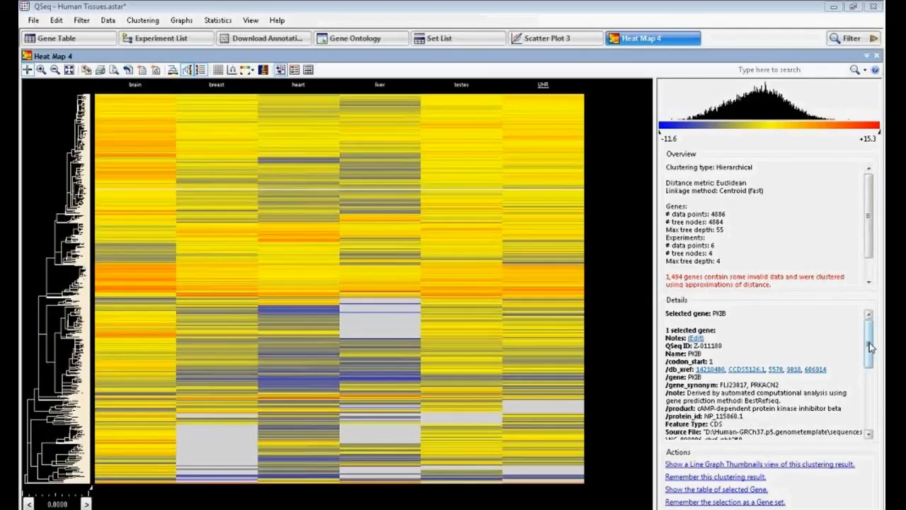
{"action": "left_click_drag", "start_coordinate": [870, 346], "coordinate": [871, 403]}
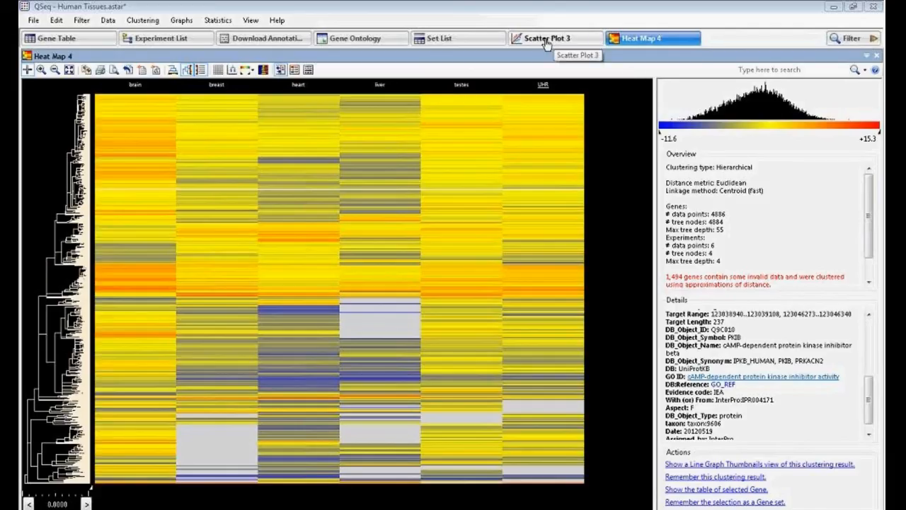
Open the gene table and review which expression level and gene annotation columns can be added to it.
{"action": "left_click", "coordinate": [86, 44]}
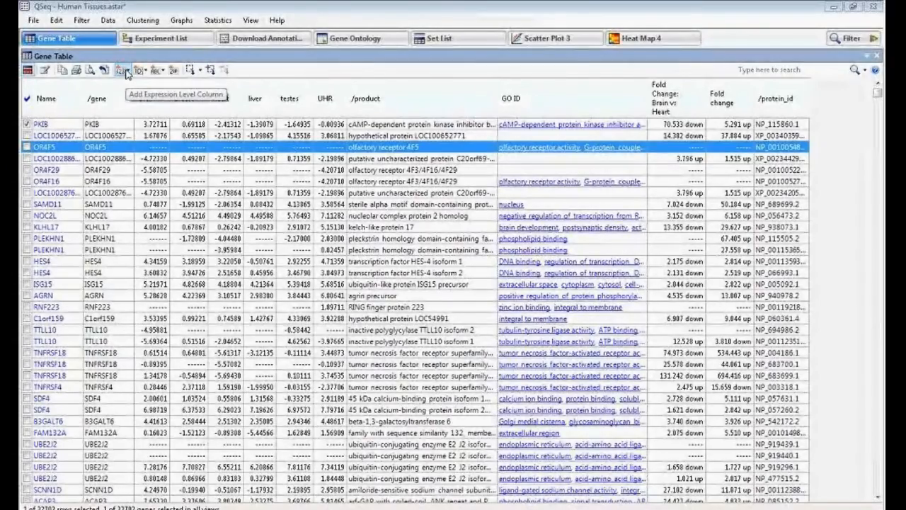
{"action": "left_click", "coordinate": [123, 70]}
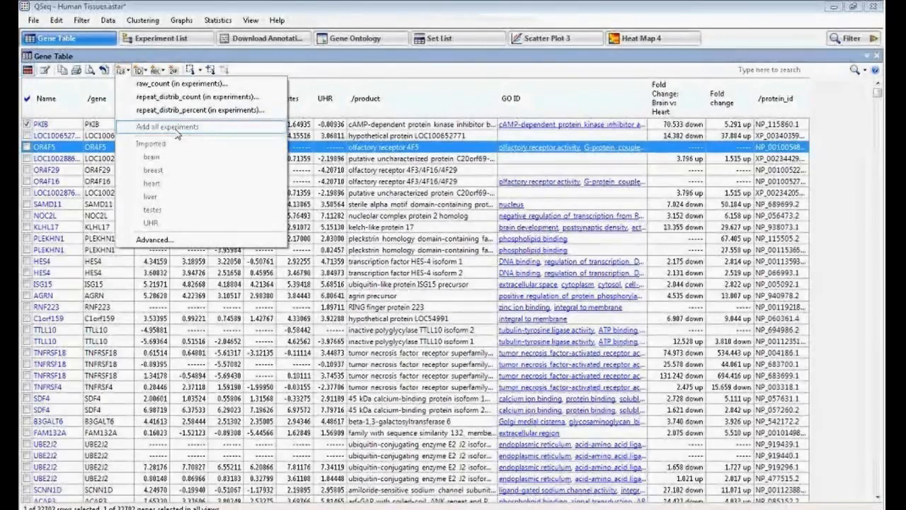
{"action": "key", "text": "Escape"}
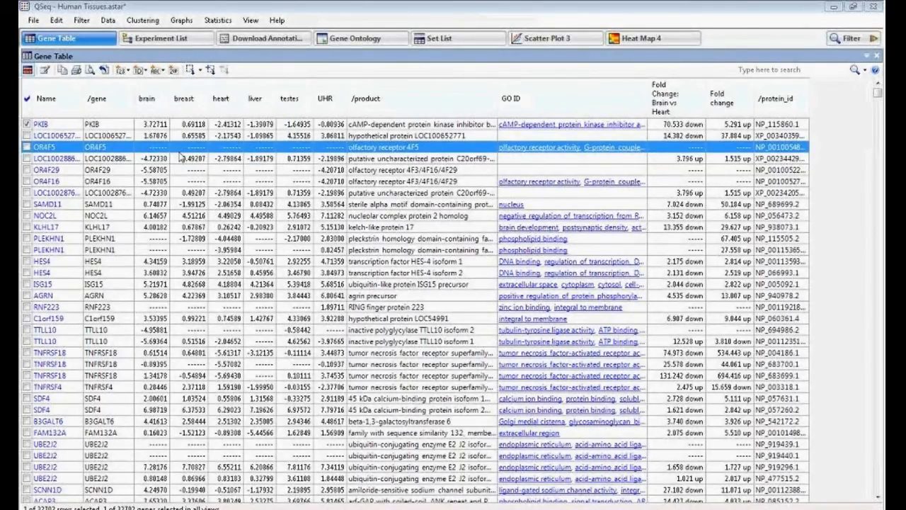
{"action": "left_click", "coordinate": [124, 73]}
{"action": "left_click", "coordinate": [98, 40]}
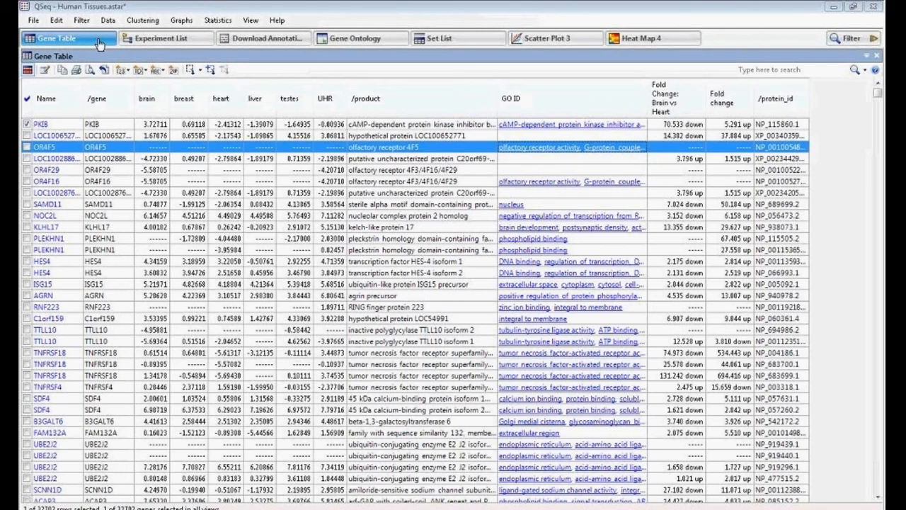
{"action": "left_click", "coordinate": [122, 70]}
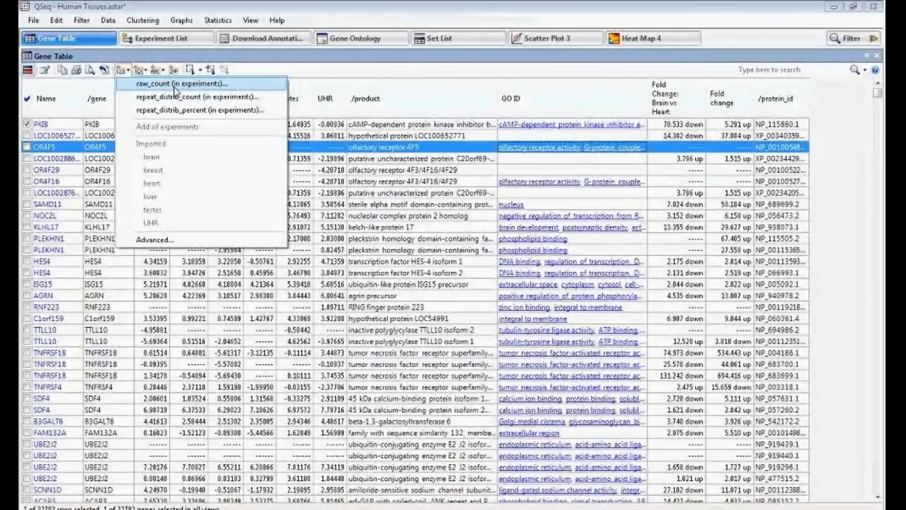
{"action": "left_click", "coordinate": [128, 75]}
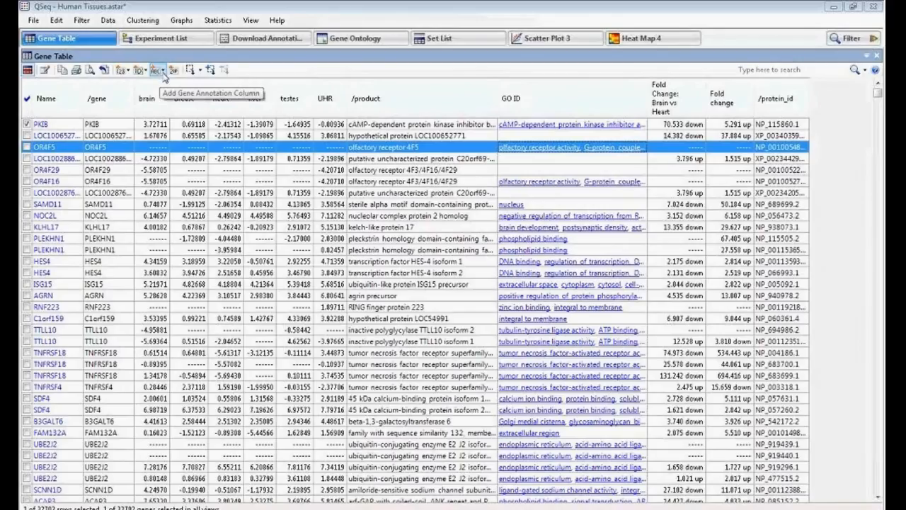
{"action": "left_click", "coordinate": [164, 74]}
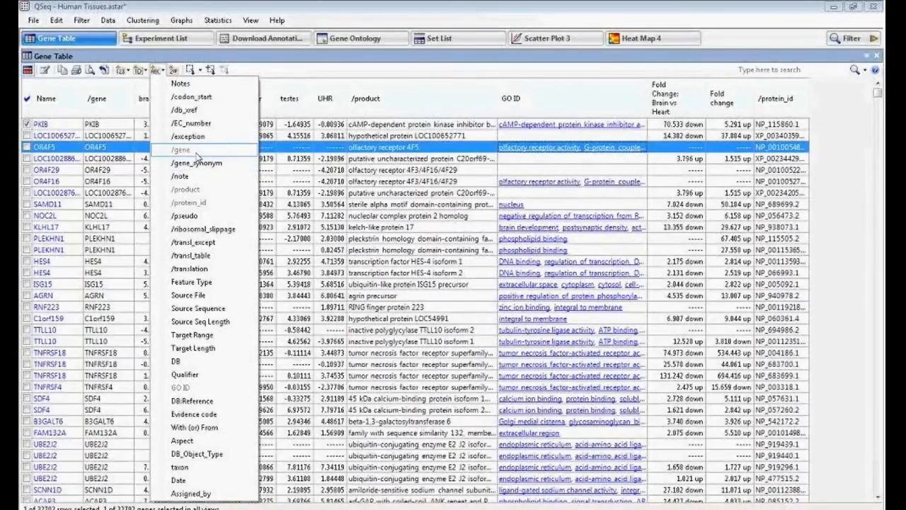
{"action": "left_click", "coordinate": [161, 71]}
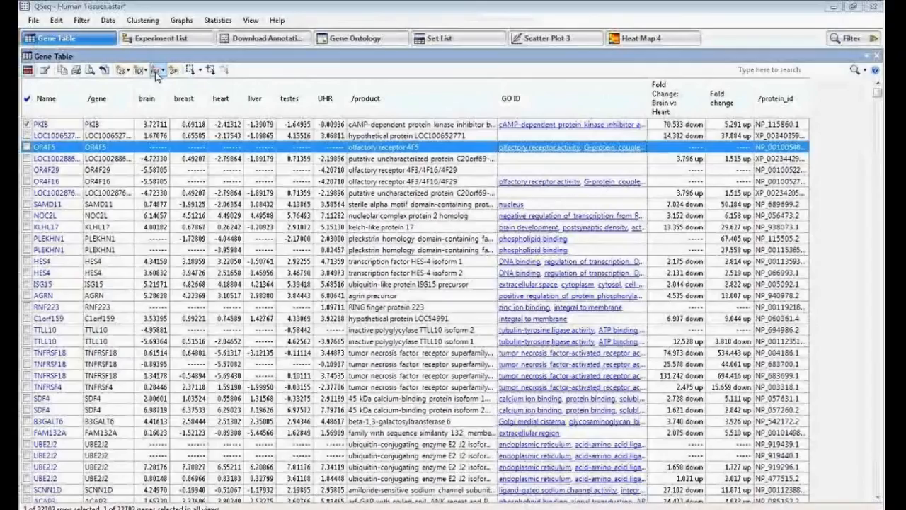
Open the list of downloadable GO annotations and check the import and download options for Escherichia coli and Gallus gallus.
{"action": "left_click", "coordinate": [109, 20]}
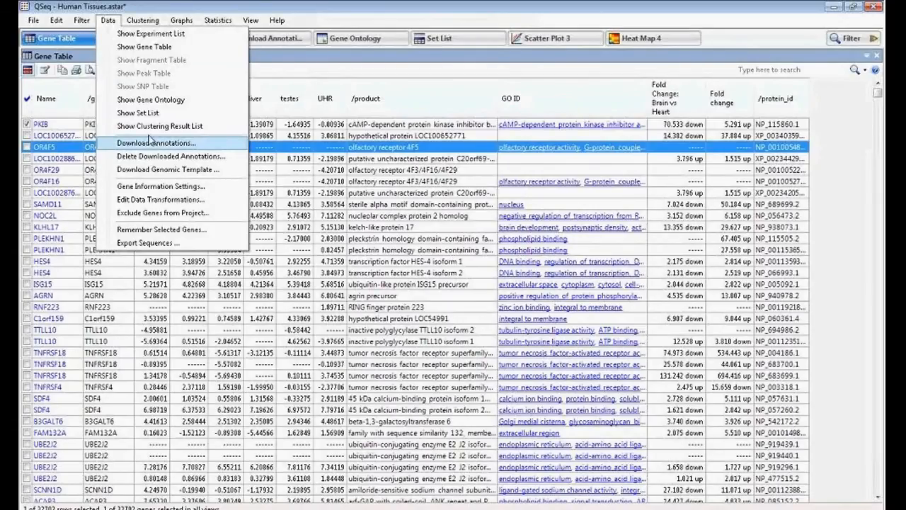
{"action": "left_click", "coordinate": [109, 22]}
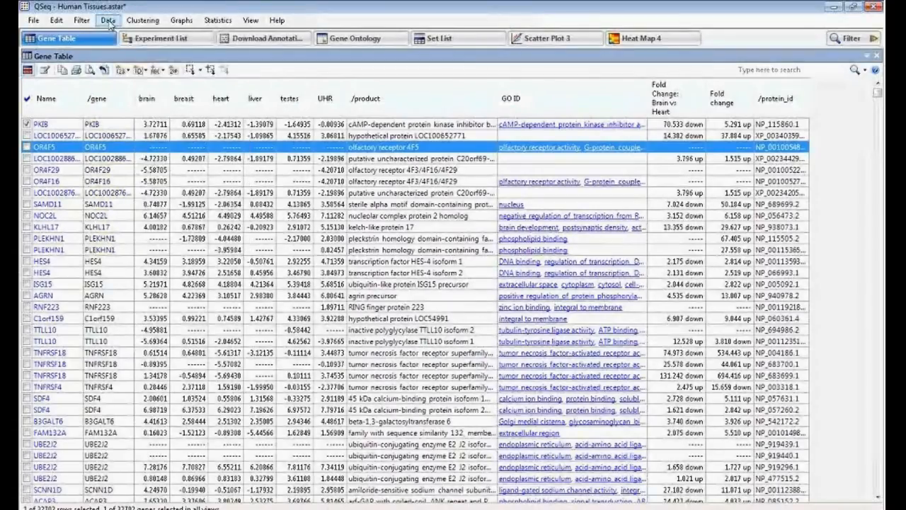
{"action": "left_click", "coordinate": [282, 42]}
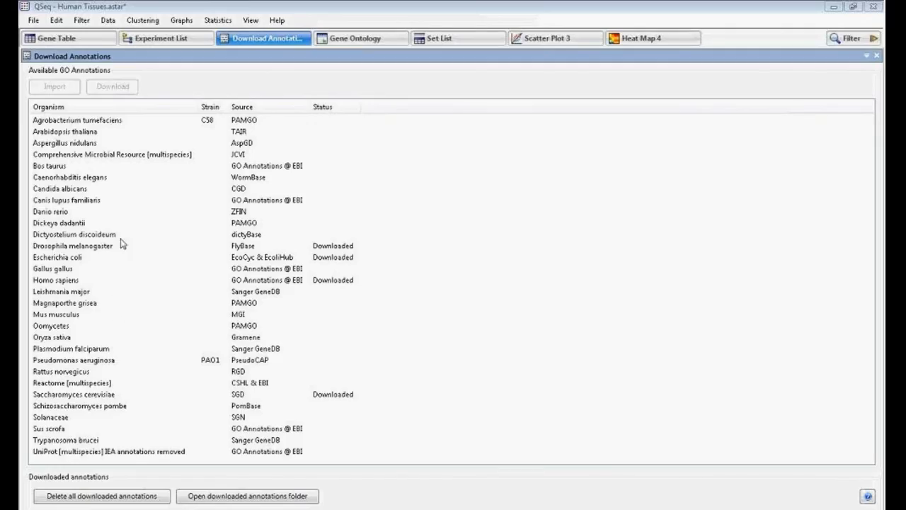
{"action": "left_click", "coordinate": [126, 256]}
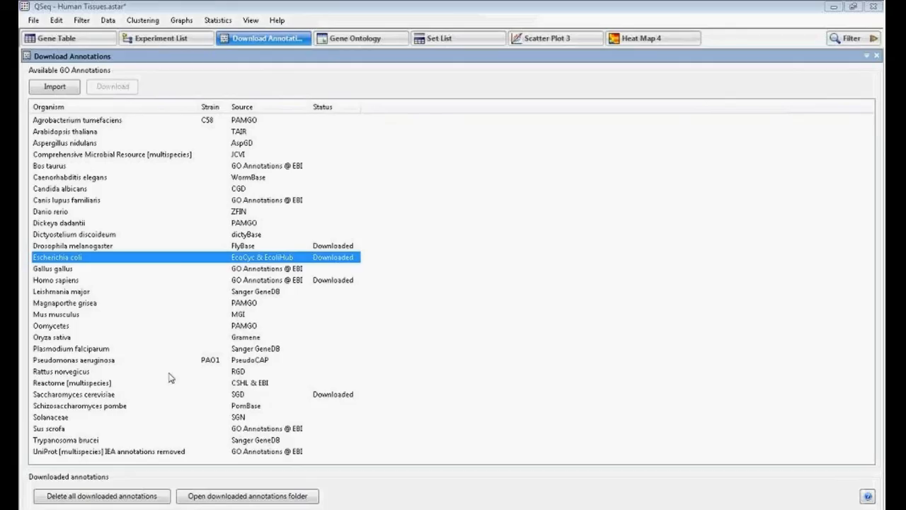
{"action": "left_click", "coordinate": [196, 271]}
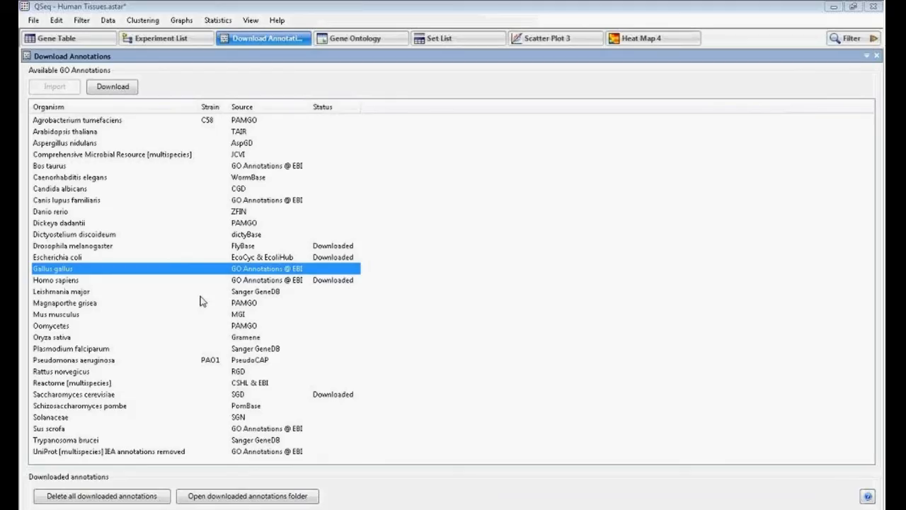
Open the gene ontology, expand the biological_process term and select all of its genes.
{"action": "left_click", "coordinate": [364, 41]}
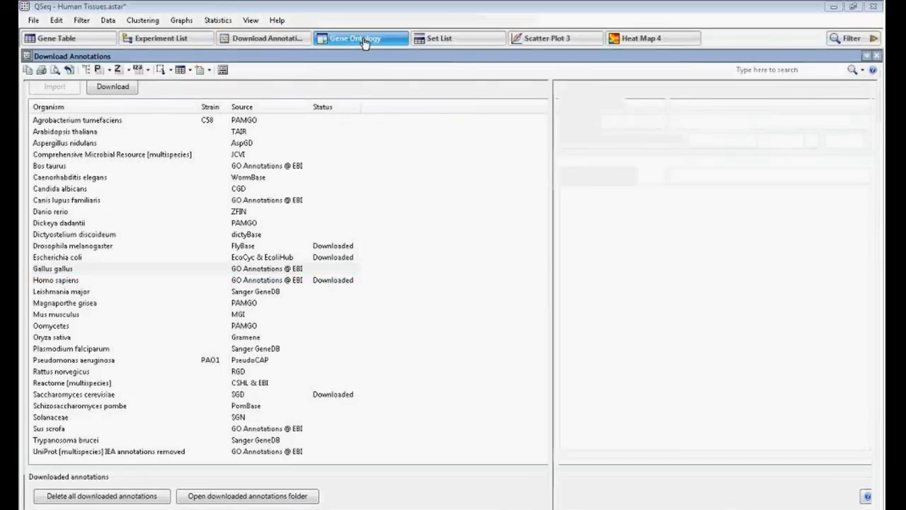
{"action": "left_click", "coordinate": [31, 106]}
{"action": "left_click", "coordinate": [31, 106]}
{"action": "left_click", "coordinate": [31, 116]}
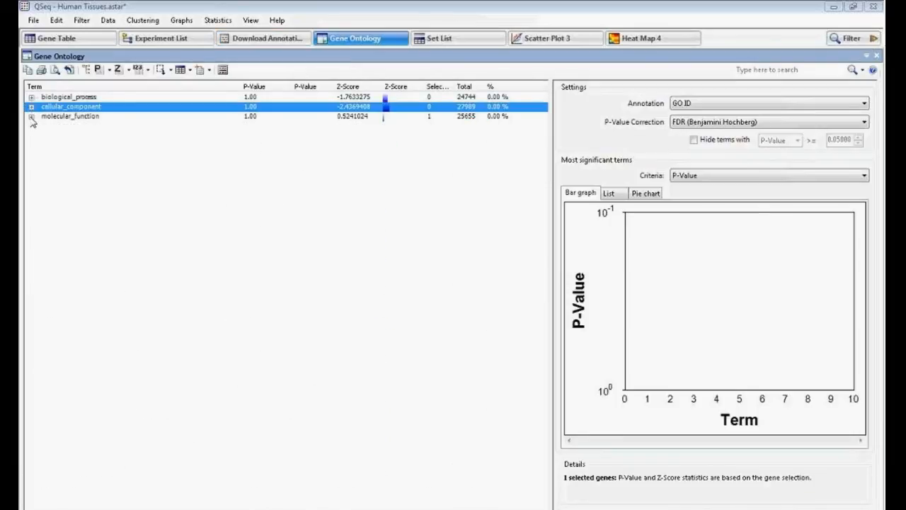
{"action": "mouse_move", "coordinate": [110, 99]}
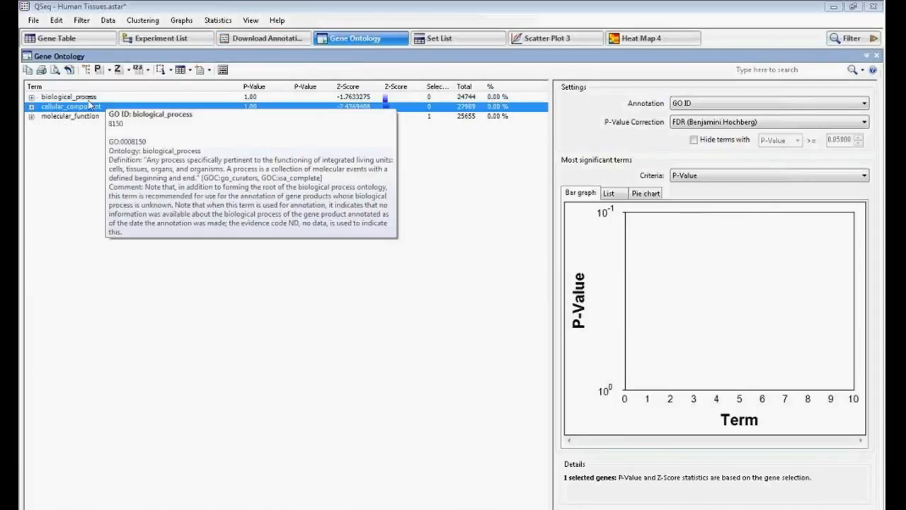
{"action": "mouse_move", "coordinate": [81, 110]}
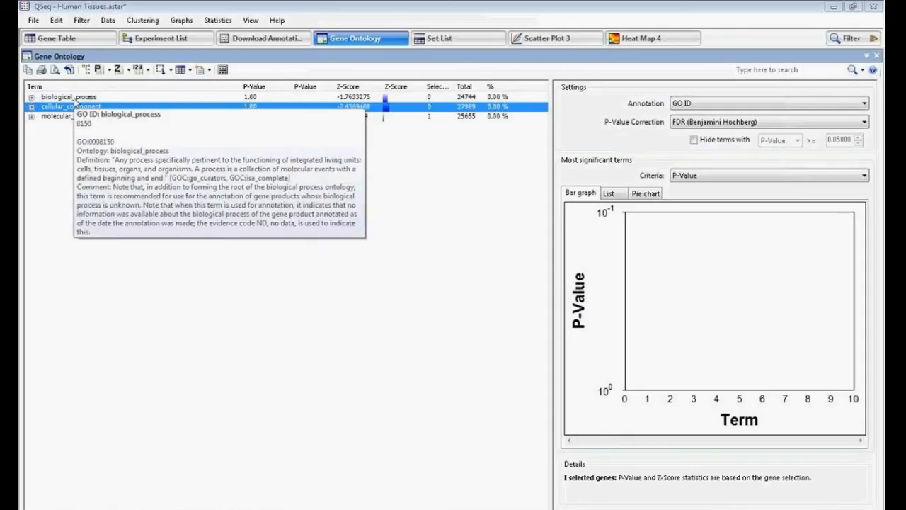
{"action": "left_click", "coordinate": [31, 97]}
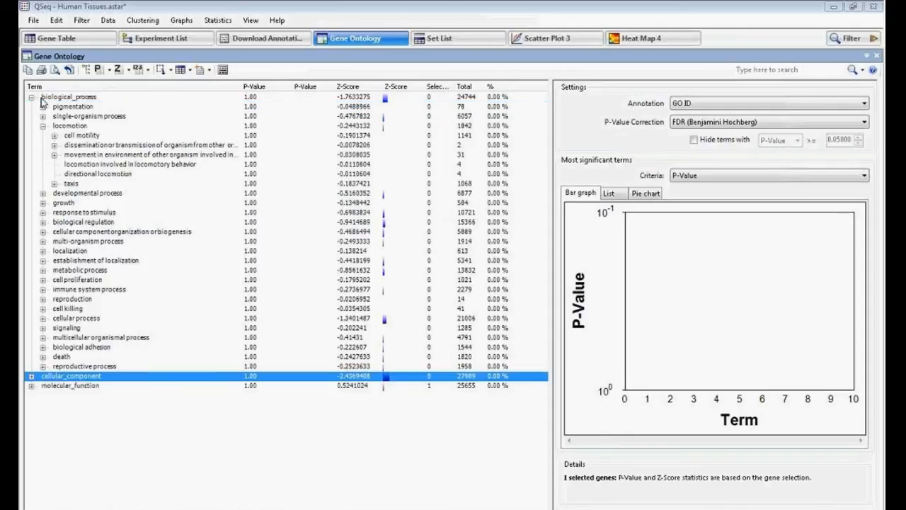
{"action": "left_click", "coordinate": [71, 97]}
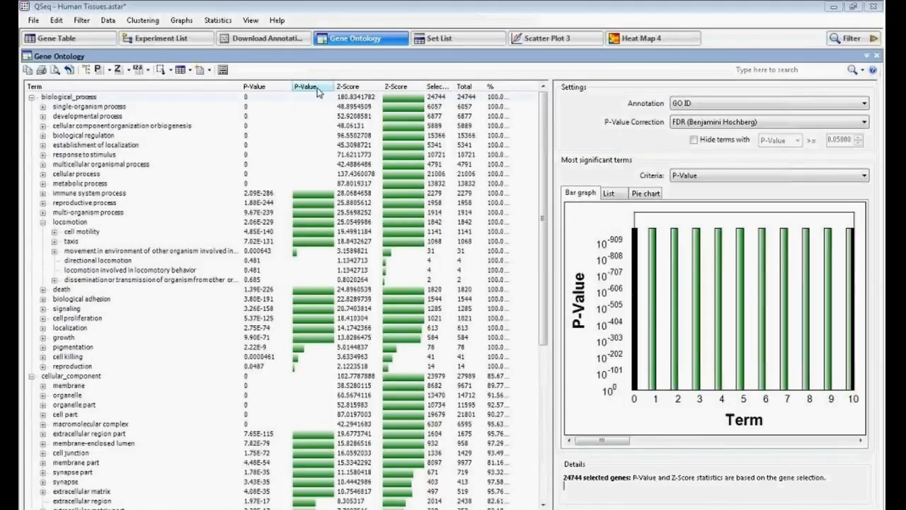
Select the genes of the developmental process term and expand it to list its subterms.
{"action": "mouse_move", "coordinate": [92, 101]}
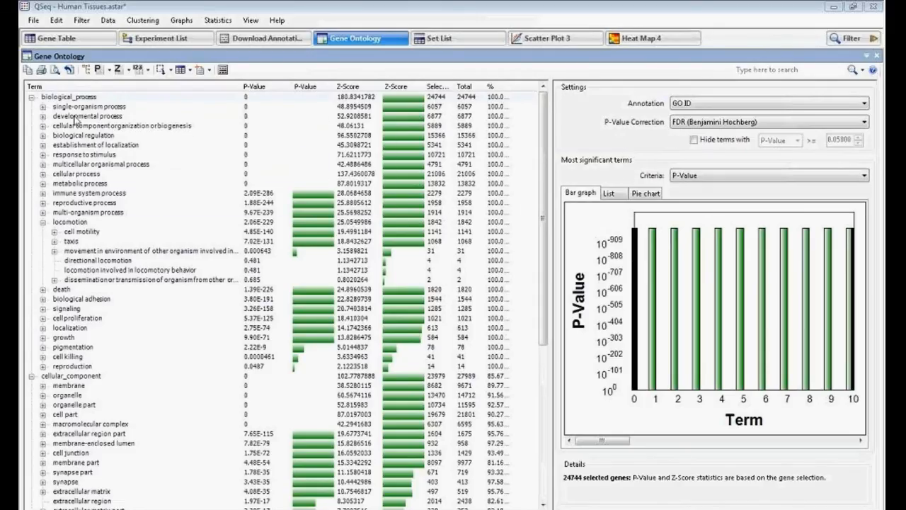
{"action": "left_click", "coordinate": [43, 116]}
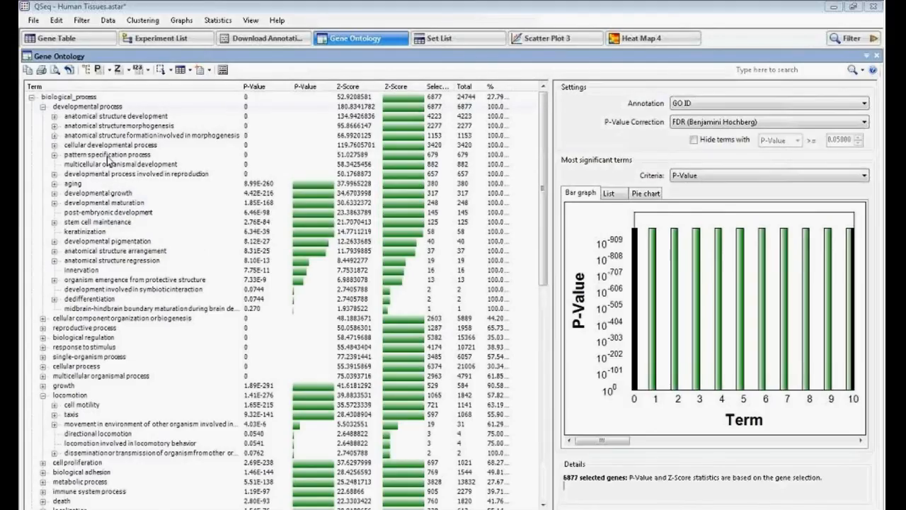
{"action": "mouse_move", "coordinate": [128, 168]}
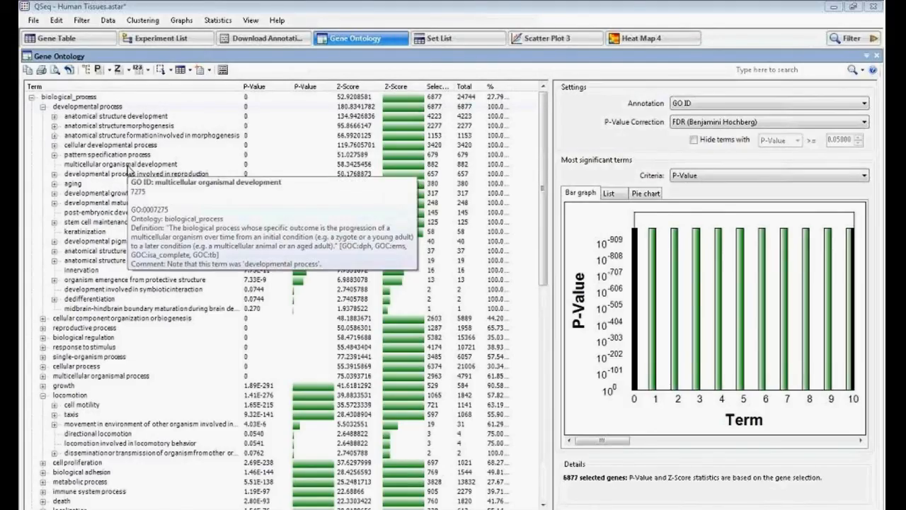
{"action": "left_click", "coordinate": [113, 155]}
{"action": "right_click", "coordinate": [116, 158]}
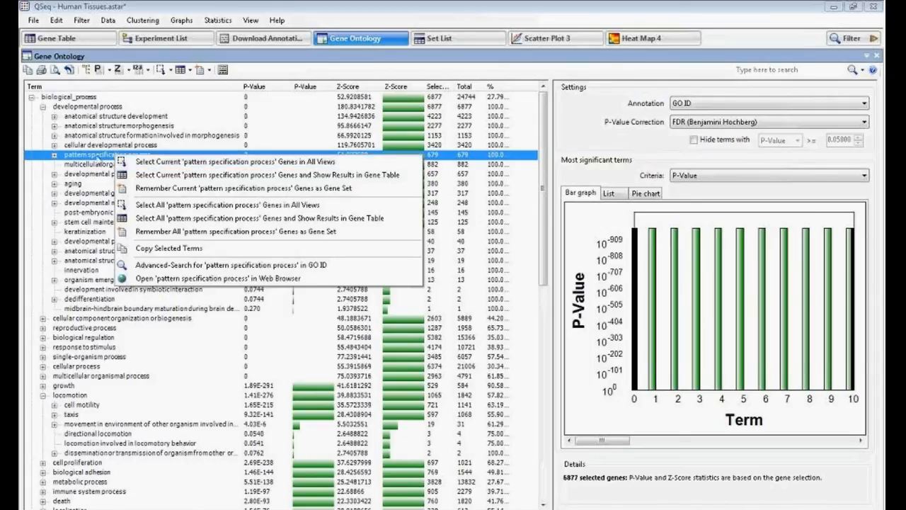
{"action": "left_click", "coordinate": [101, 163]}
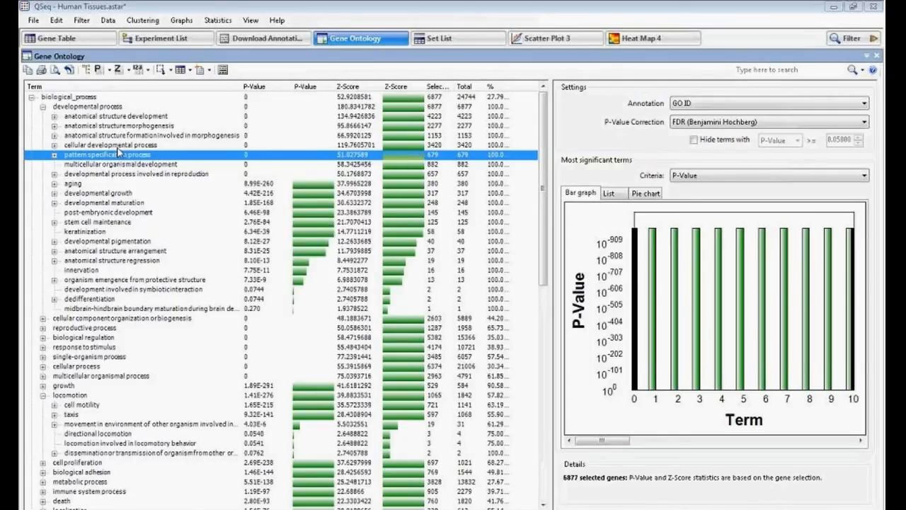
Select the current genes of the cellular developmental process term in all views.
{"action": "left_click", "coordinate": [97, 148]}
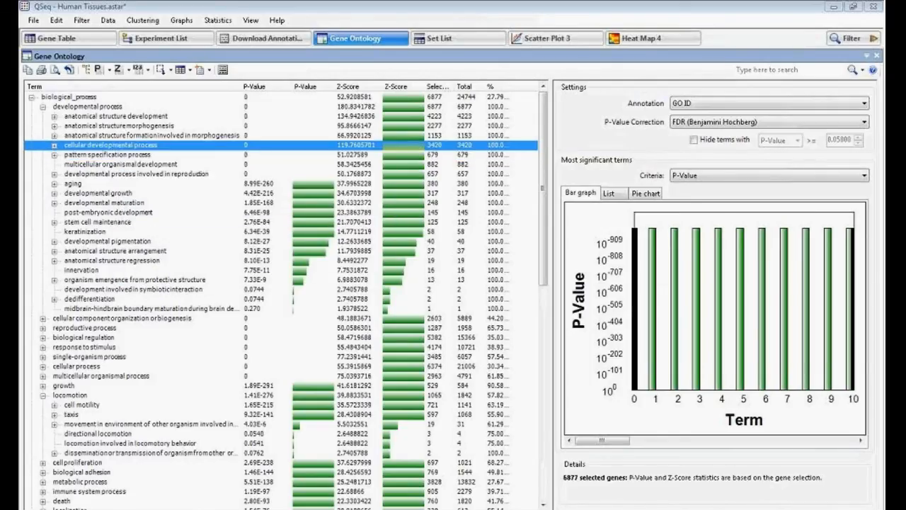
{"action": "right_click", "coordinate": [112, 150]}
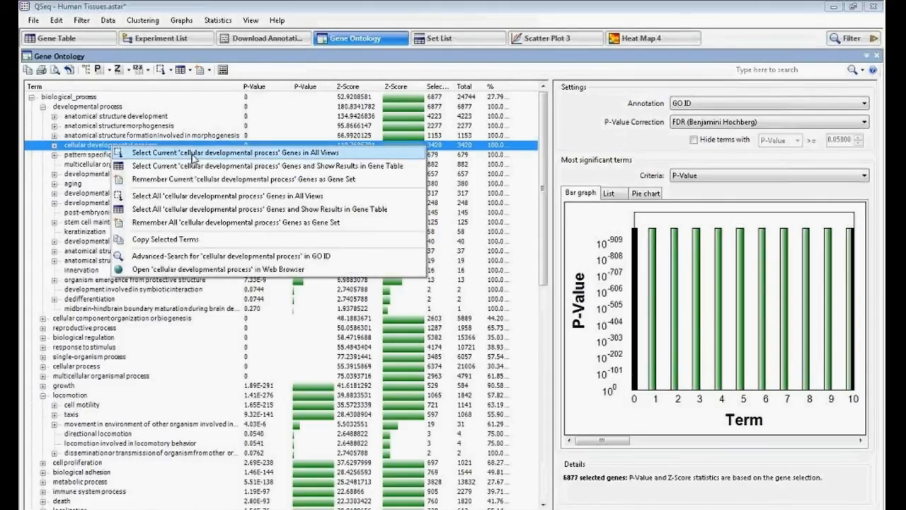
{"action": "left_click", "coordinate": [252, 155]}
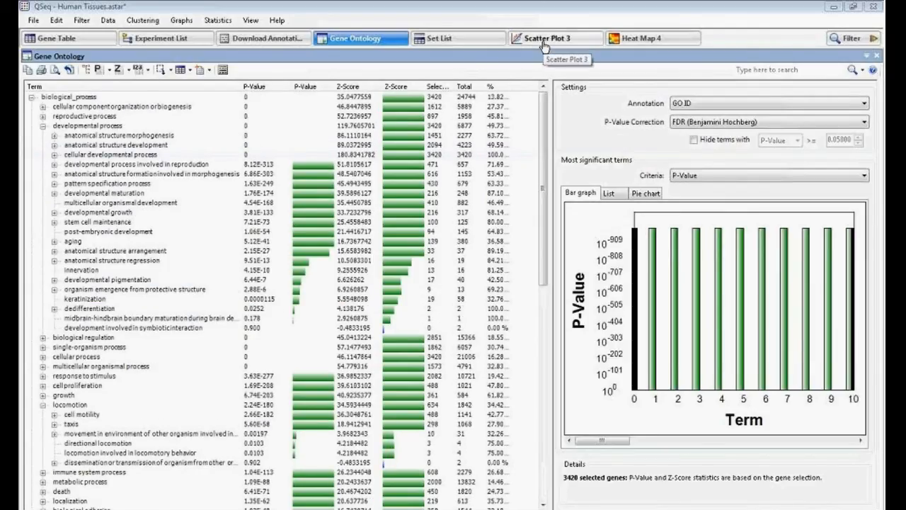
View the selected genes on the brain versus heart scatter plot, then show them in the gene table.
{"action": "left_click", "coordinate": [544, 46]}
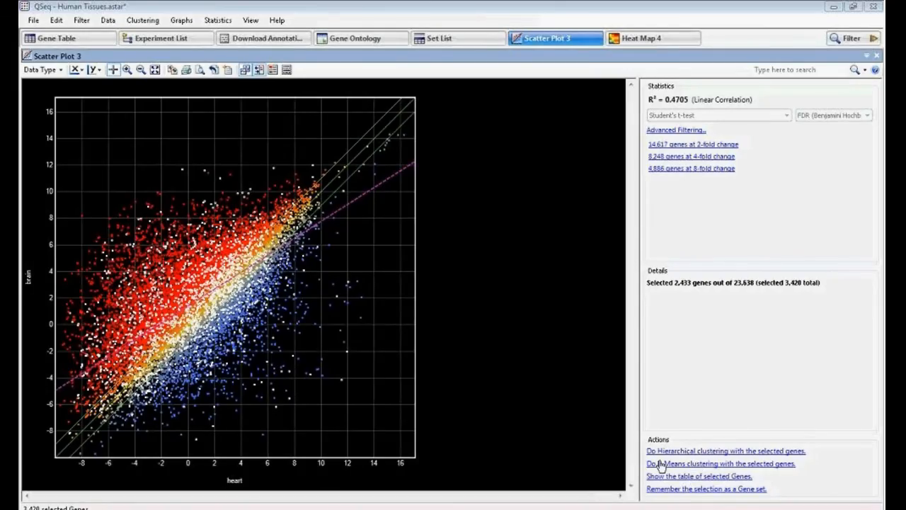
{"action": "left_click", "coordinate": [698, 478]}
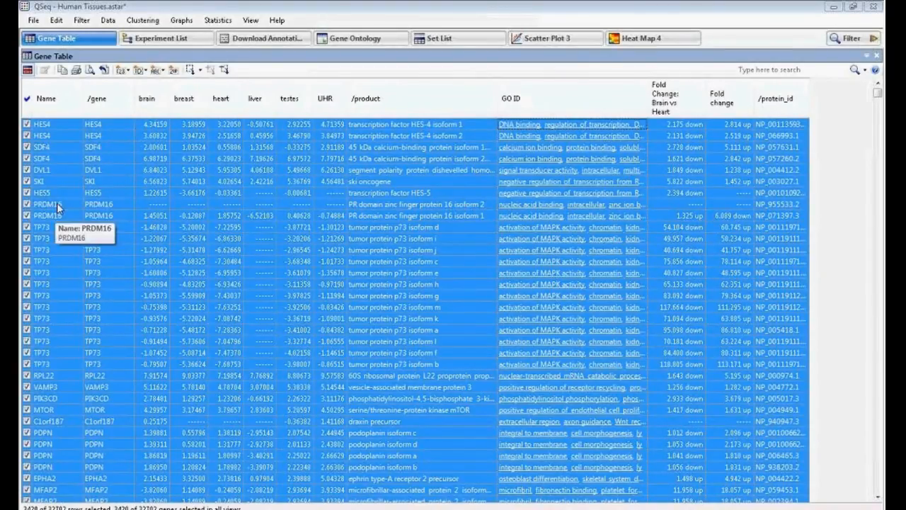
{"action": "mouse_move", "coordinate": [152, 127]}
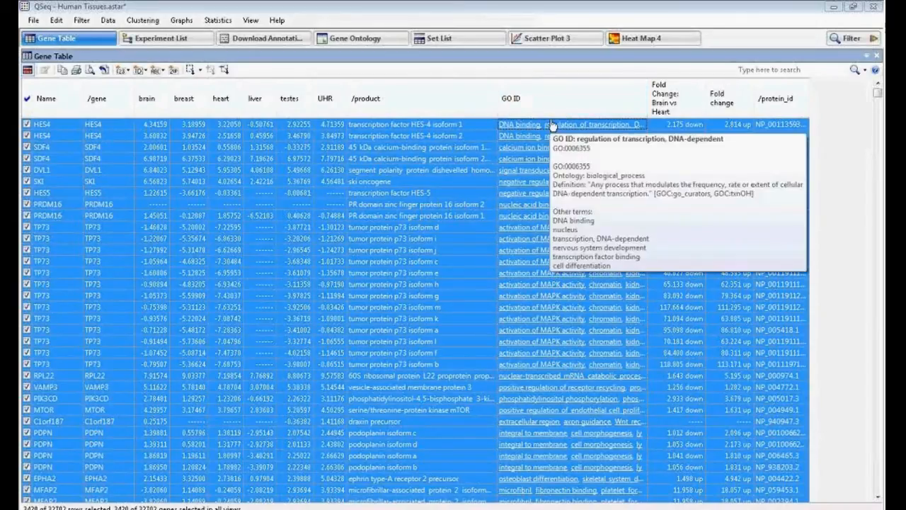
{"action": "mouse_move", "coordinate": [340, 143]}
{"action": "mouse_move", "coordinate": [280, 141]}
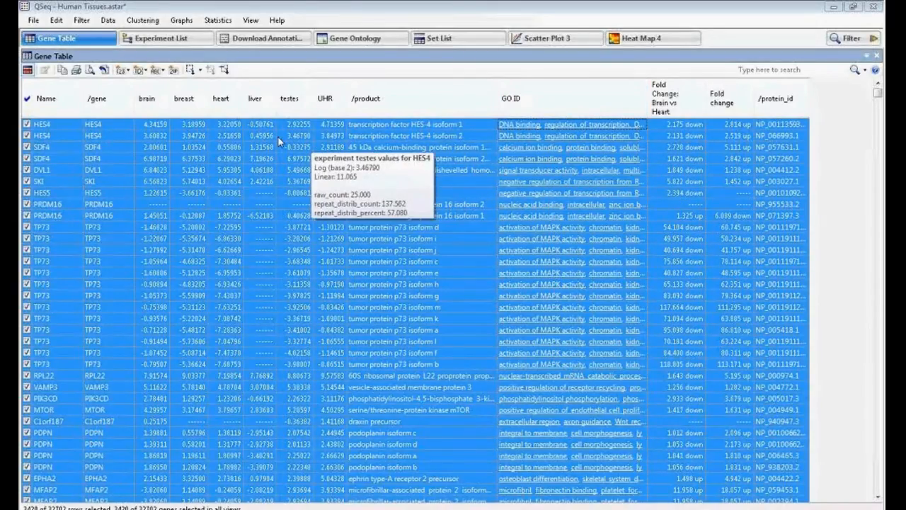
Add a fold change column to the gene table with brain as control and heart as experiment.
{"action": "left_click", "coordinate": [175, 72]}
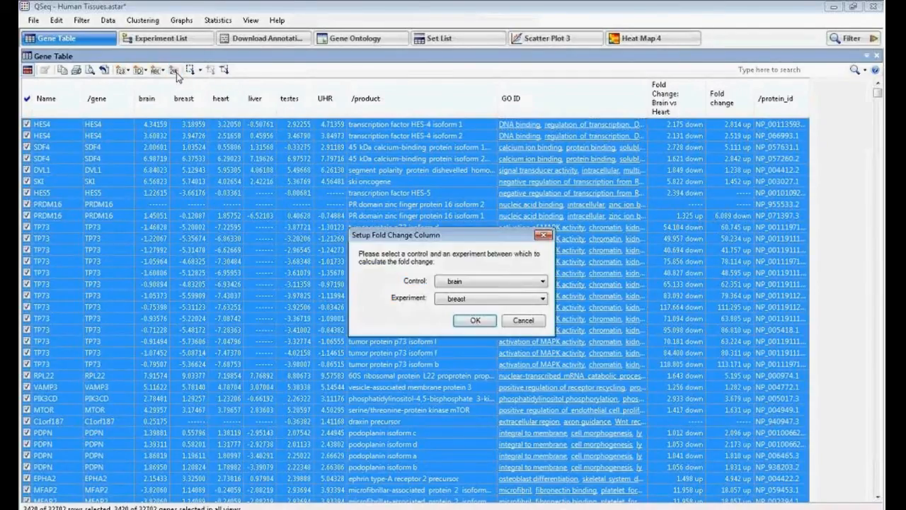
{"action": "left_click", "coordinate": [480, 283]}
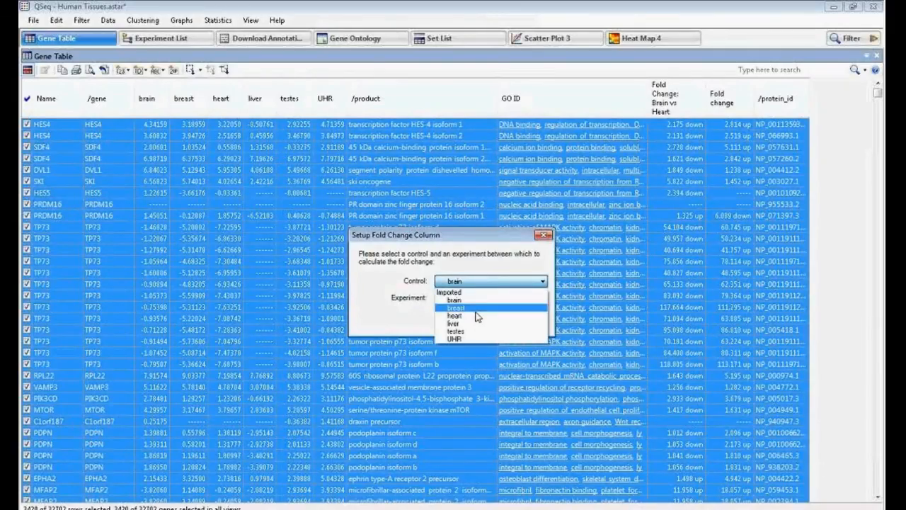
{"action": "left_click", "coordinate": [480, 302]}
{"action": "left_click", "coordinate": [480, 300]}
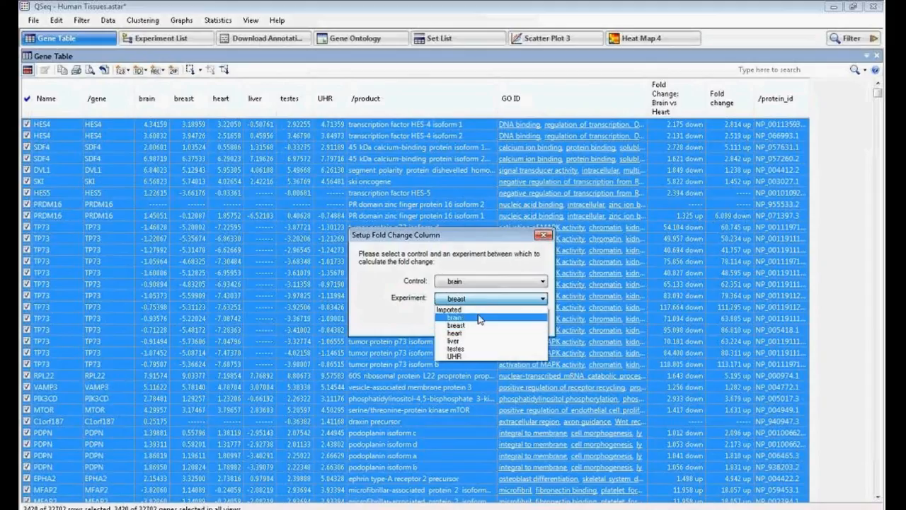
{"action": "left_click", "coordinate": [473, 333]}
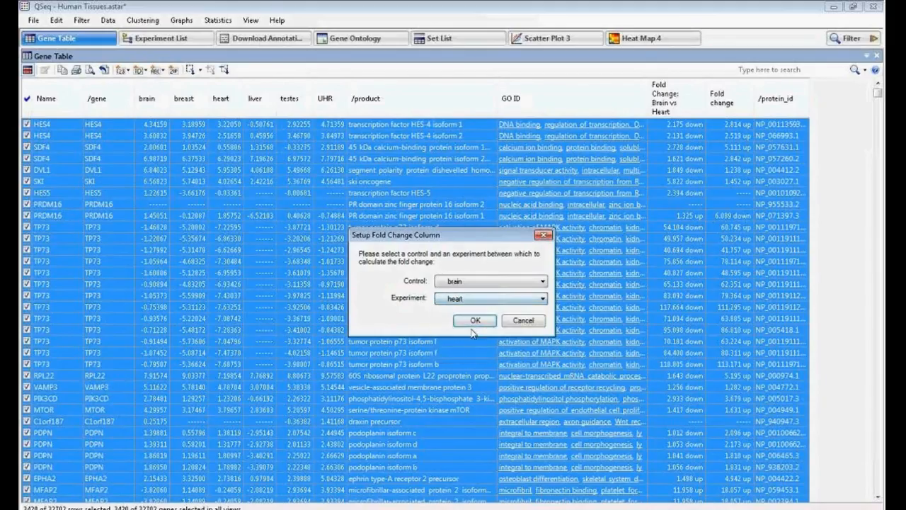
{"action": "left_click", "coordinate": [476, 322]}
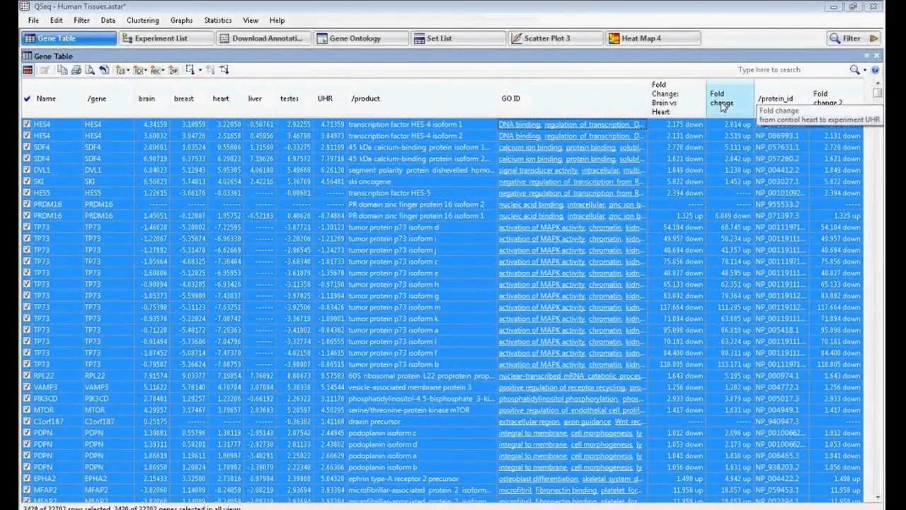
{"action": "right_click", "coordinate": [844, 92]}
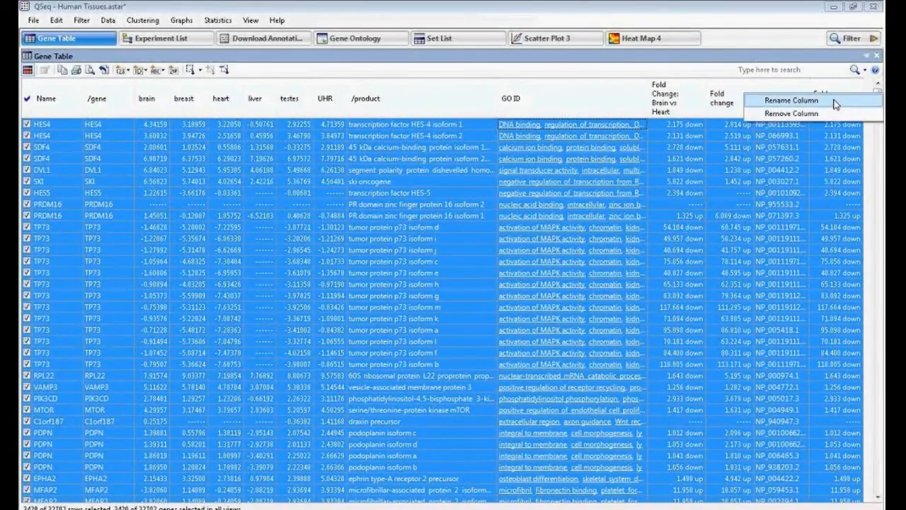
{"action": "left_click", "coordinate": [844, 101]}
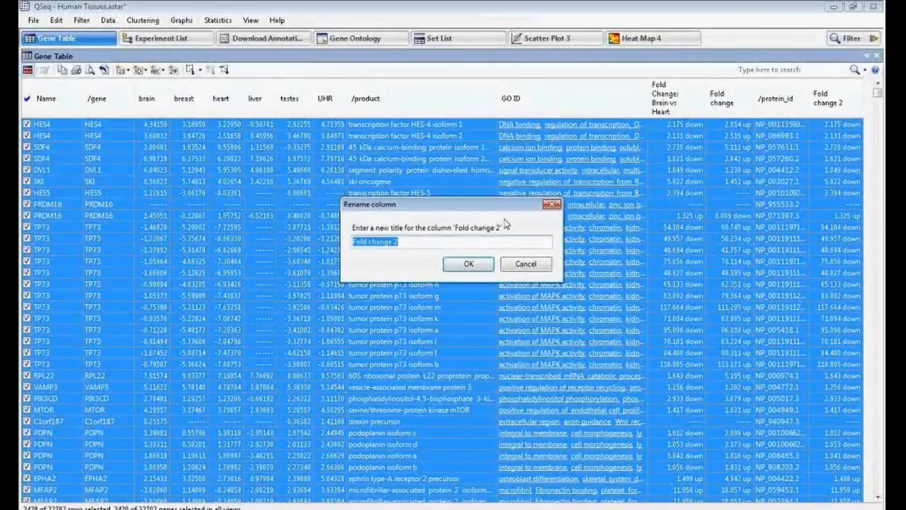
{"action": "left_click", "coordinate": [525, 264]}
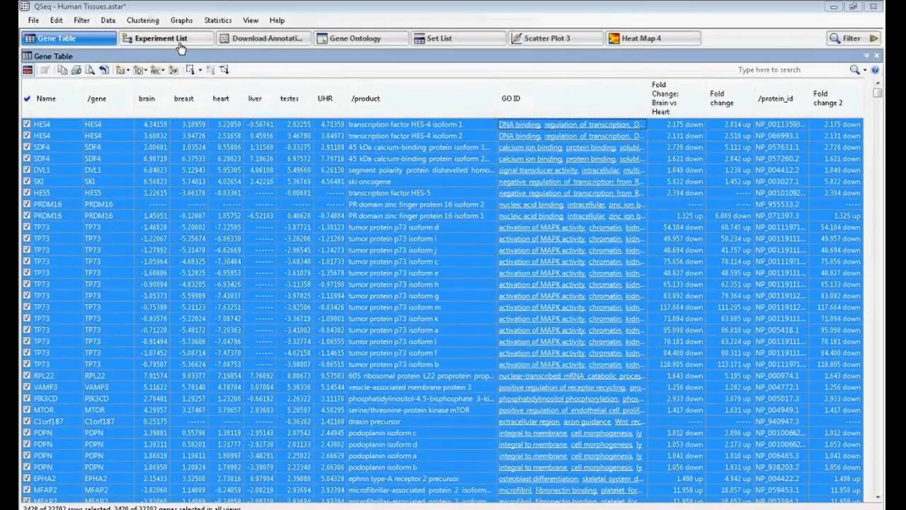
Examine the gene ontology's P-value correction options and its most significant terms as a list and a bar graph.
{"action": "left_click", "coordinate": [375, 44]}
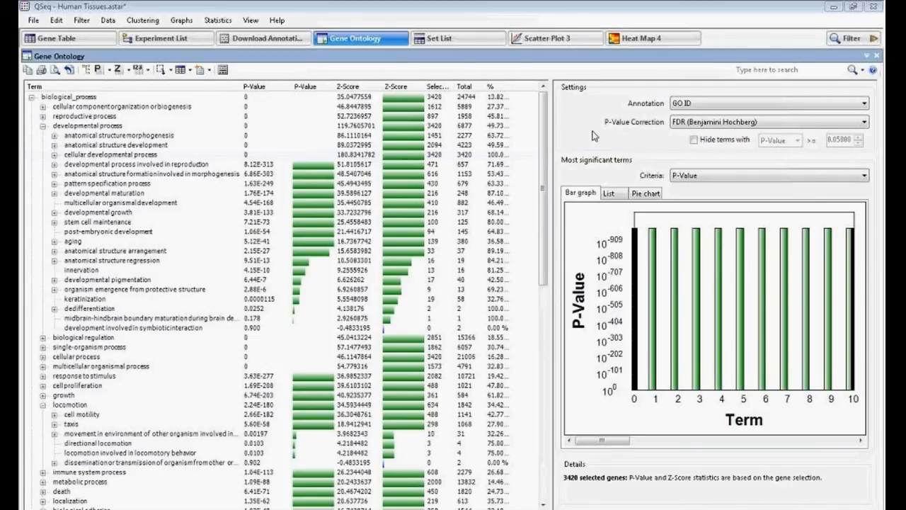
{"action": "left_click", "coordinate": [696, 105]}
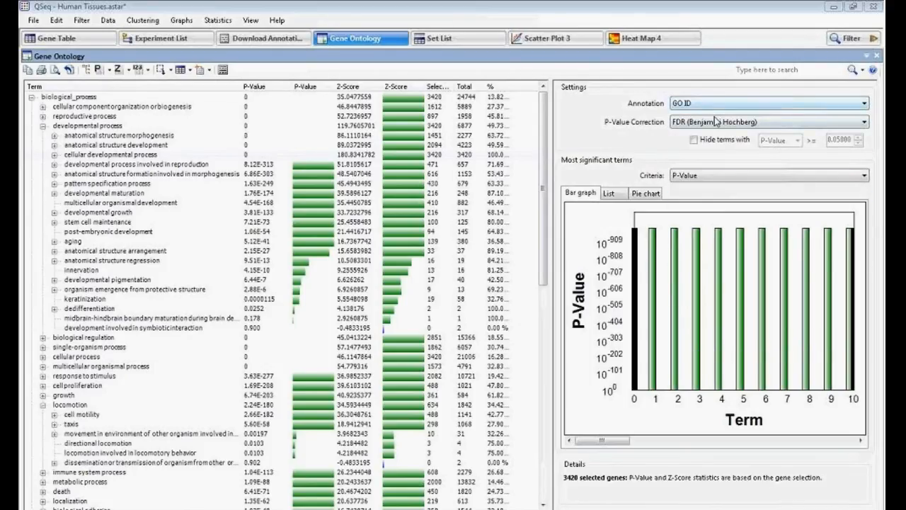
{"action": "left_click", "coordinate": [680, 122]}
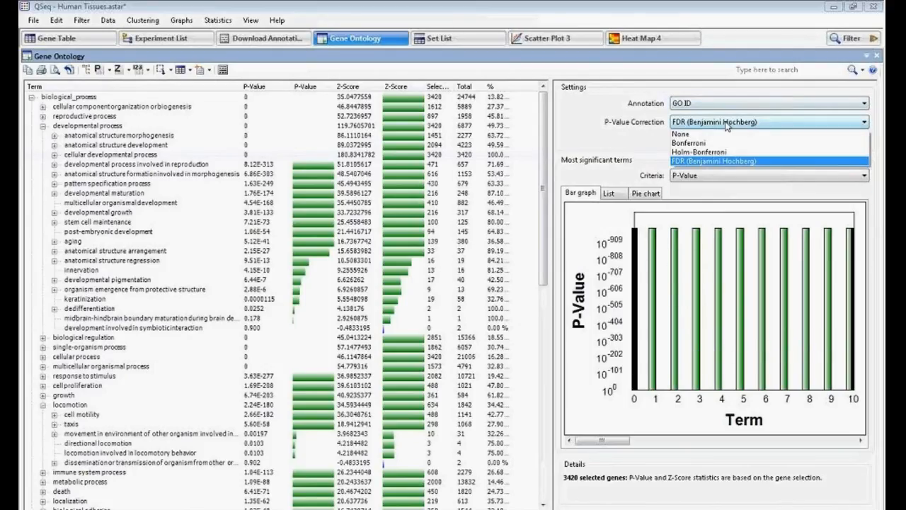
{"action": "left_click", "coordinate": [681, 126]}
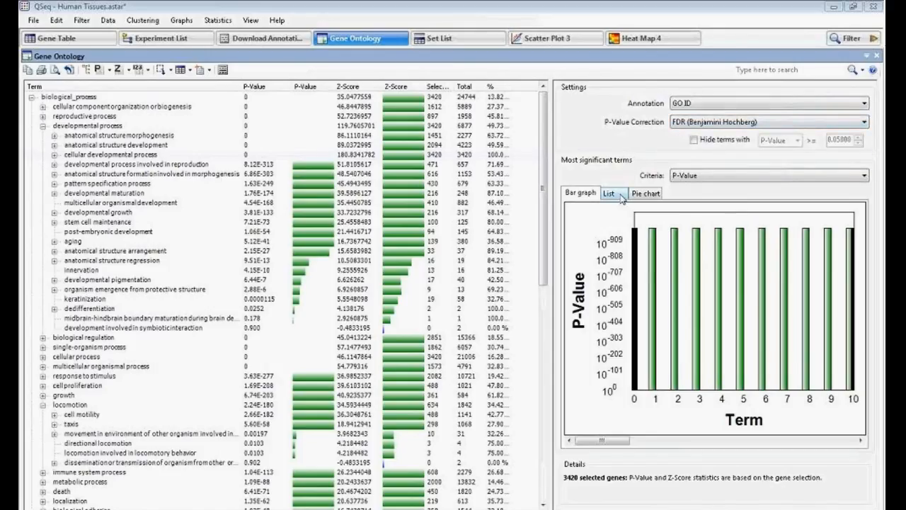
{"action": "mouse_move", "coordinate": [621, 440]}
{"action": "left_mouse_down"}
{"action": "mouse_move", "coordinate": [766, 441]}
{"action": "mouse_move", "coordinate": [618, 439]}
{"action": "left_mouse_up"}
{"action": "left_click", "coordinate": [646, 194]}
{"action": "left_click", "coordinate": [608, 193]}
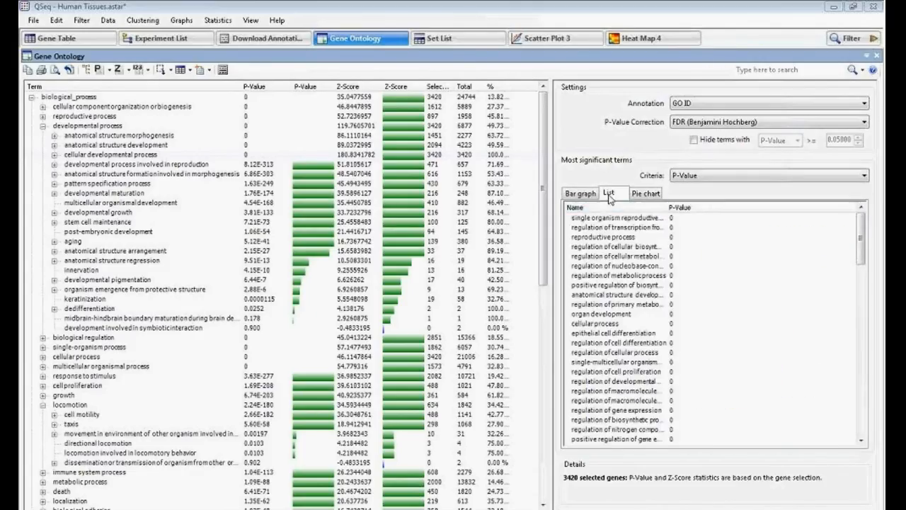
{"action": "mouse_move", "coordinate": [862, 238]}
{"action": "left_mouse_down"}
{"action": "mouse_move", "coordinate": [864, 437]}
{"action": "mouse_move", "coordinate": [848, 248]}
{"action": "left_mouse_up"}
{"action": "left_click", "coordinate": [581, 193]}
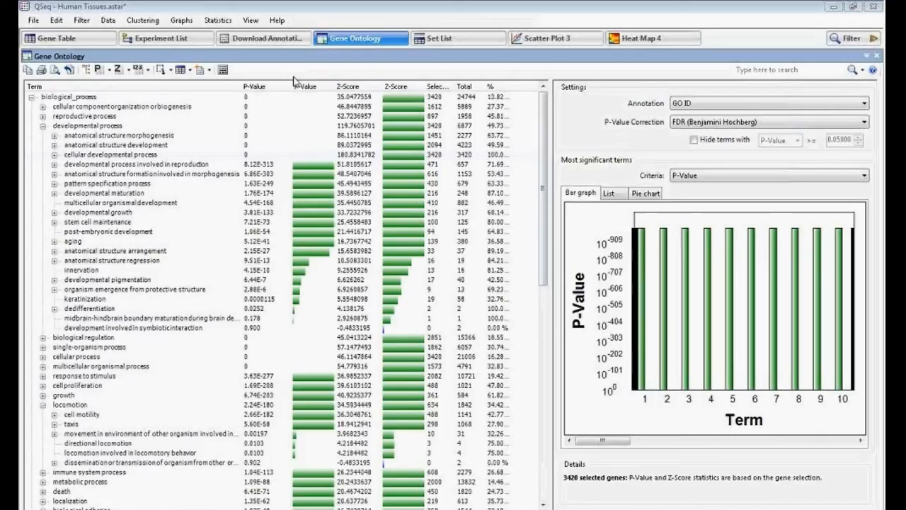
Open the filter for all genes and remove the expression level and gene classification criteria.
{"action": "left_click", "coordinate": [82, 21]}
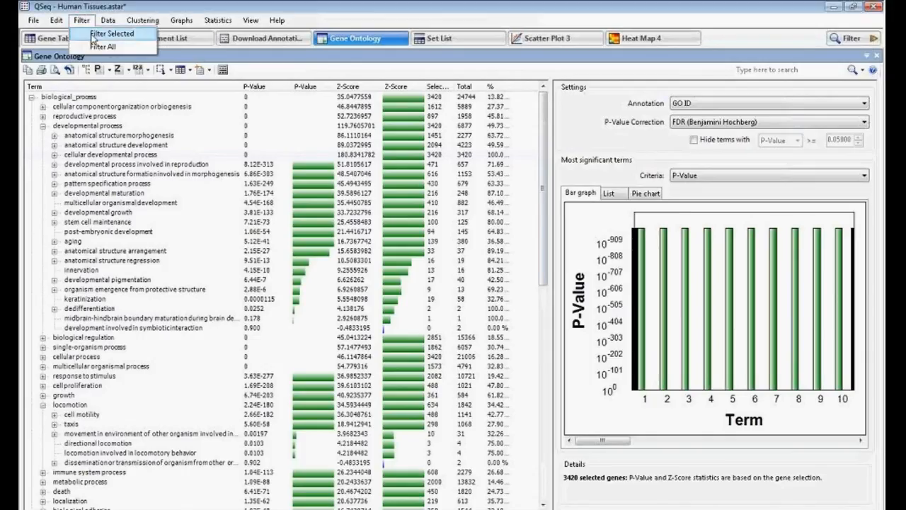
{"action": "left_click", "coordinate": [135, 49]}
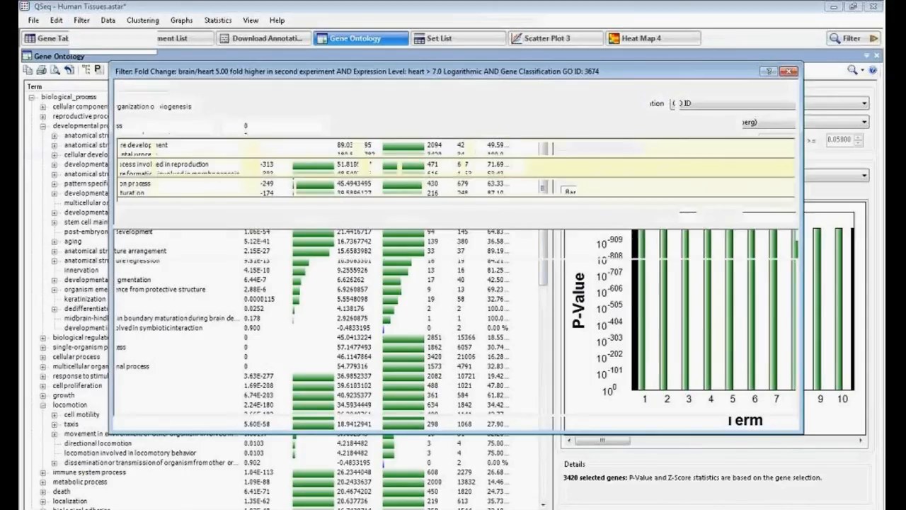
{"action": "left_click", "coordinate": [145, 187]}
{"action": "left_click", "coordinate": [143, 168]}
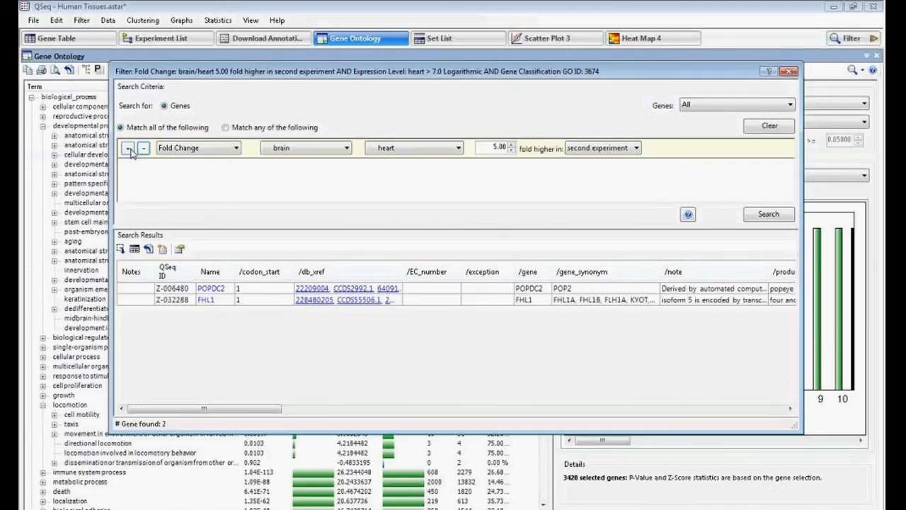
{"action": "left_click", "coordinate": [128, 148]}
{"action": "left_click", "coordinate": [129, 169]}
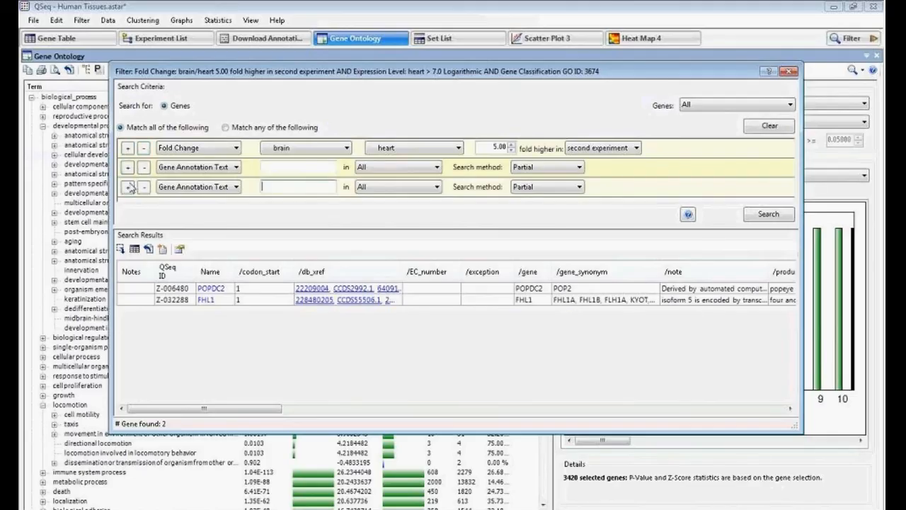
{"action": "left_click", "coordinate": [130, 188]}
{"action": "left_click", "coordinate": [143, 195]}
{"action": "left_click", "coordinate": [145, 187]}
{"action": "left_click", "coordinate": [146, 170]}
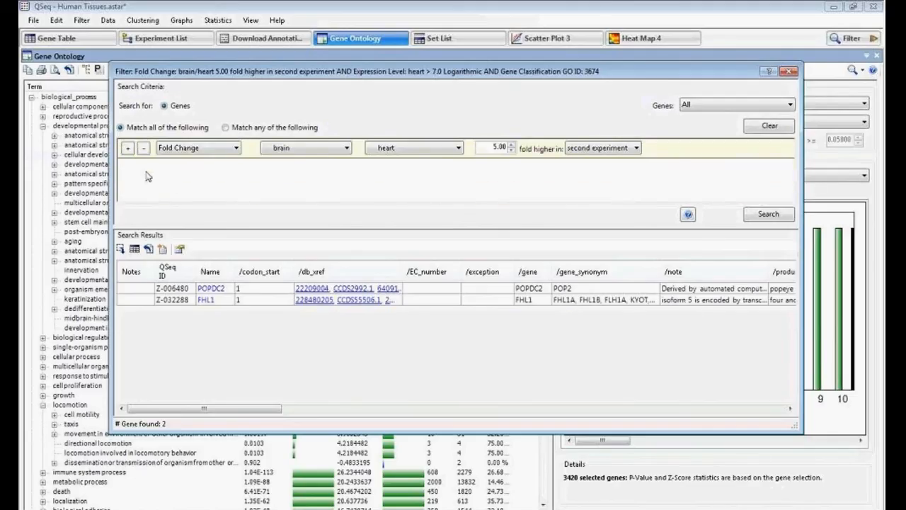
Set the fold change criterion to brain versus heart, 5 fold higher in the first experiment.
{"action": "left_click", "coordinate": [226, 154]}
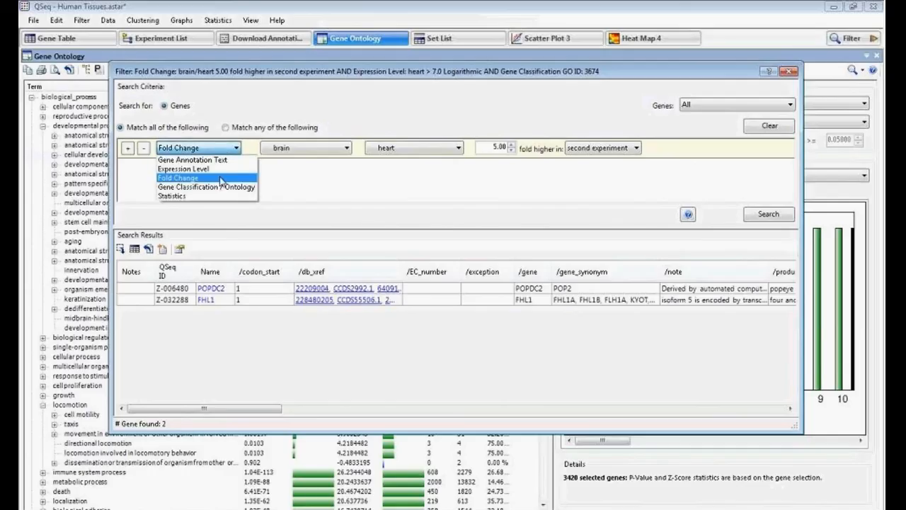
{"action": "left_click", "coordinate": [180, 178]}
{"action": "left_click", "coordinate": [407, 148]}
{"action": "left_click", "coordinate": [404, 187]}
{"action": "double_click", "coordinate": [501, 145]}
{"action": "type", "text": "5"}
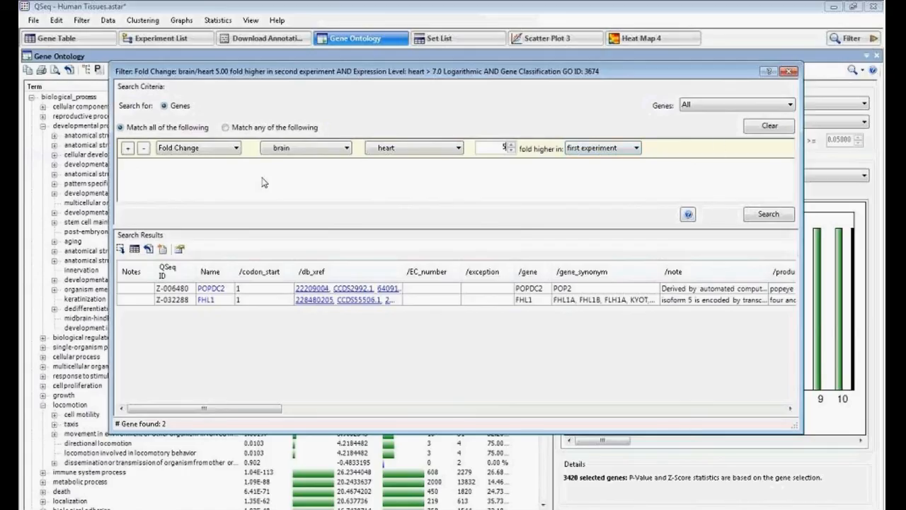
Add an expression level criterion of brain > 7 Logarithmic and search for the matching genes.
{"action": "left_click", "coordinate": [128, 150]}
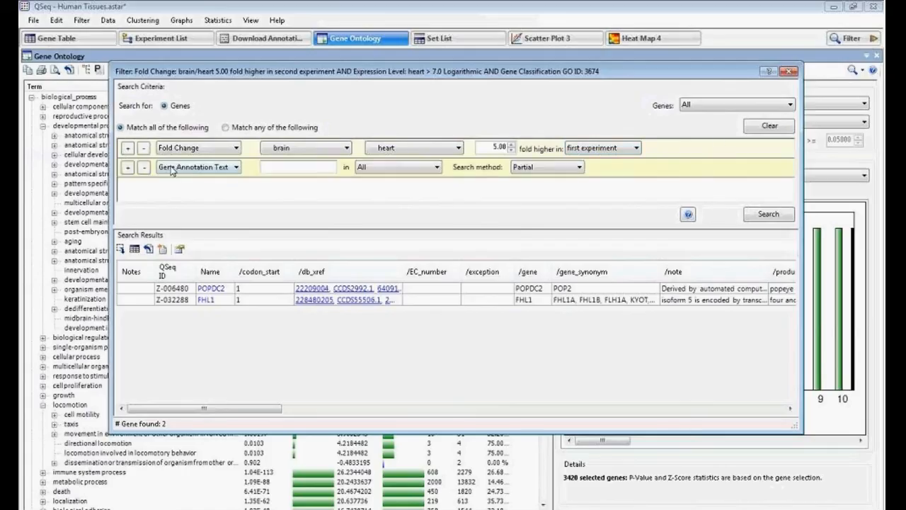
{"action": "left_click", "coordinate": [204, 168]}
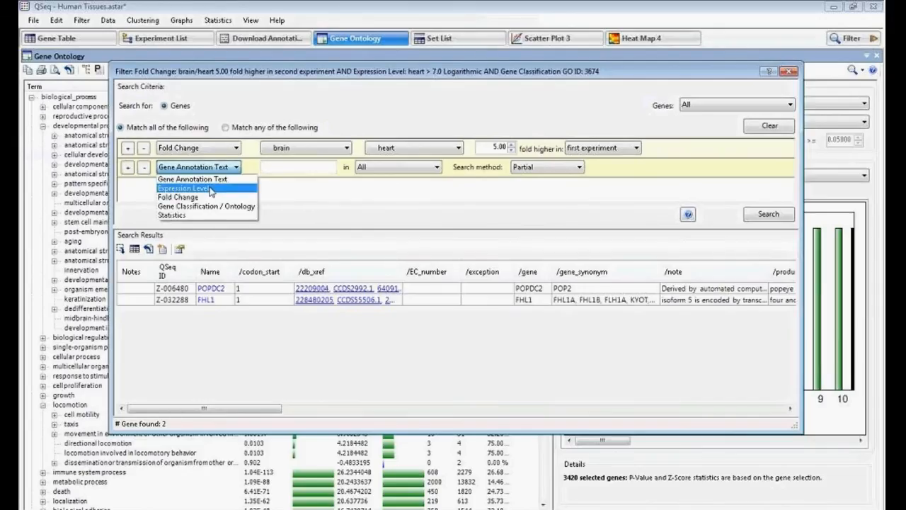
{"action": "left_click", "coordinate": [187, 186]}
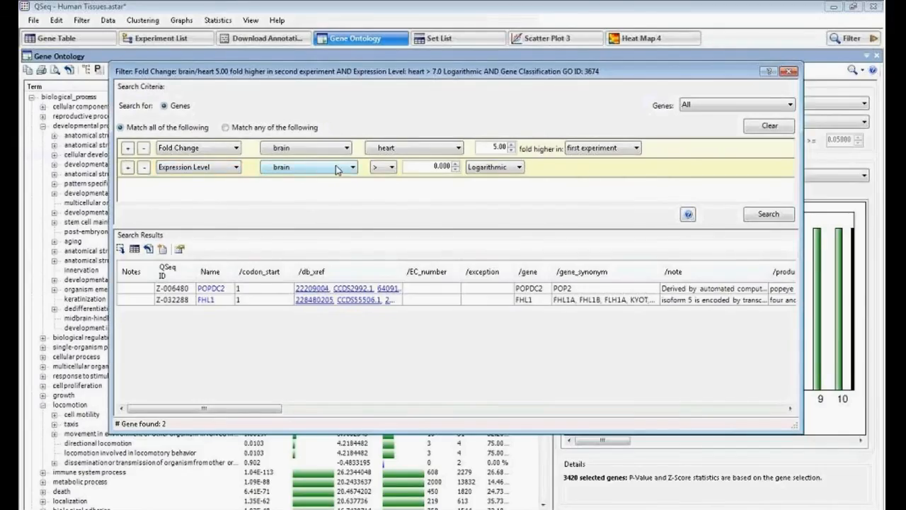
{"action": "double_click", "coordinate": [429, 167]}
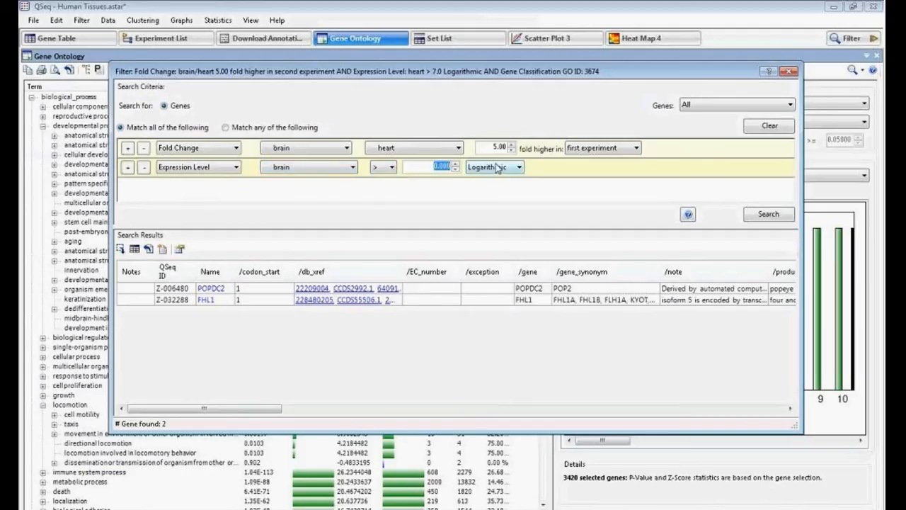
{"action": "type", "text": "7"}
{"action": "left_click", "coordinate": [768, 214]}
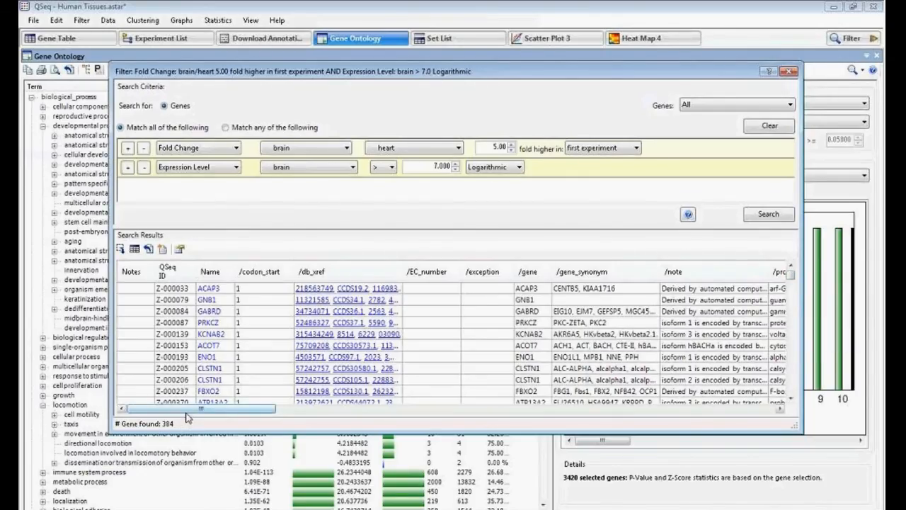
Review the notes proposed for a new gene set from the search results, without creating the set.
{"action": "left_click_drag", "start_coordinate": [194, 412], "coordinate": [171, 406]}
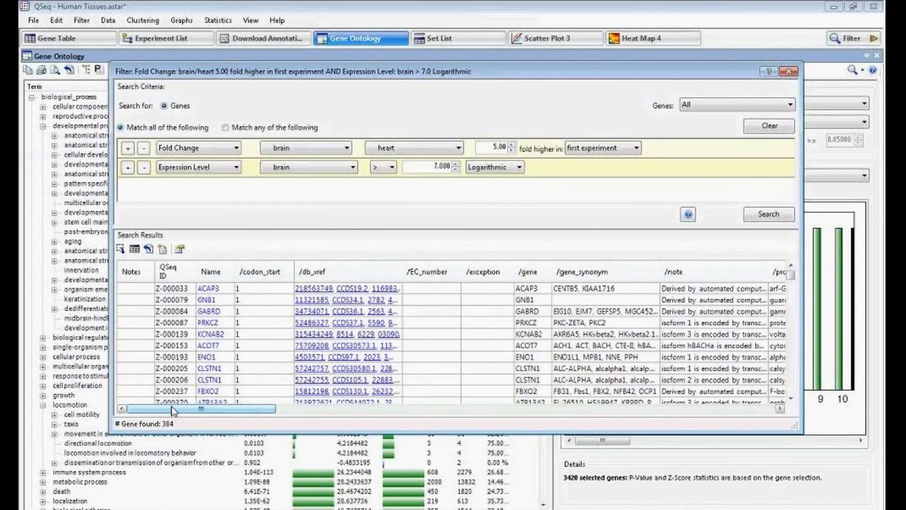
{"action": "left_click", "coordinate": [163, 249]}
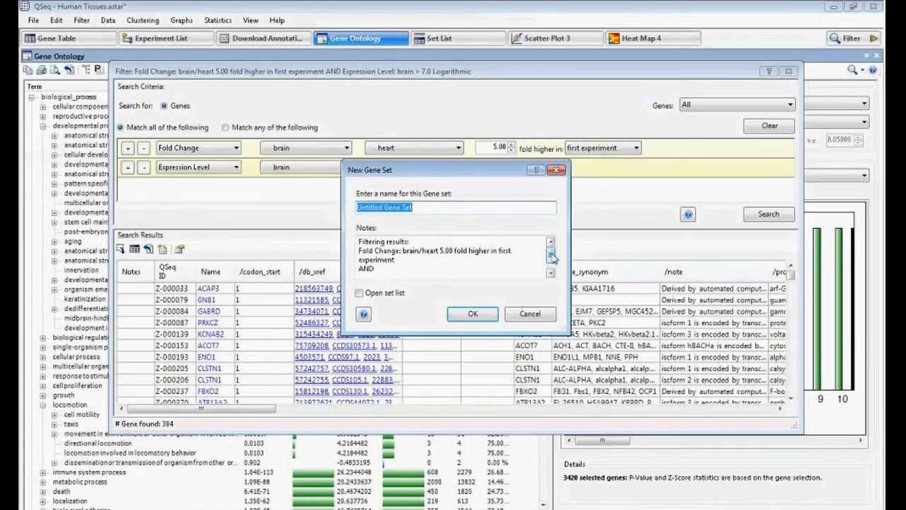
{"action": "scroll", "coordinate": [553, 257], "scroll_direction": "down", "scroll_amount": 1}
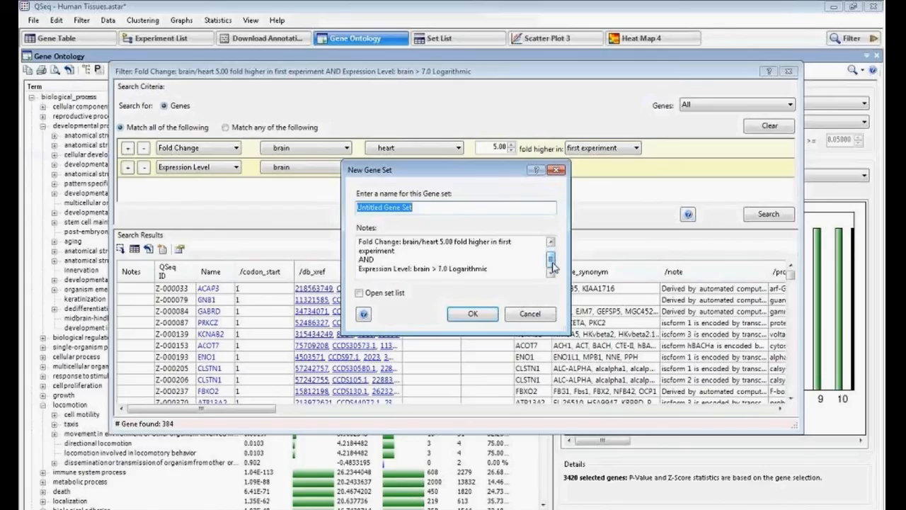
{"action": "left_click", "coordinate": [551, 242]}
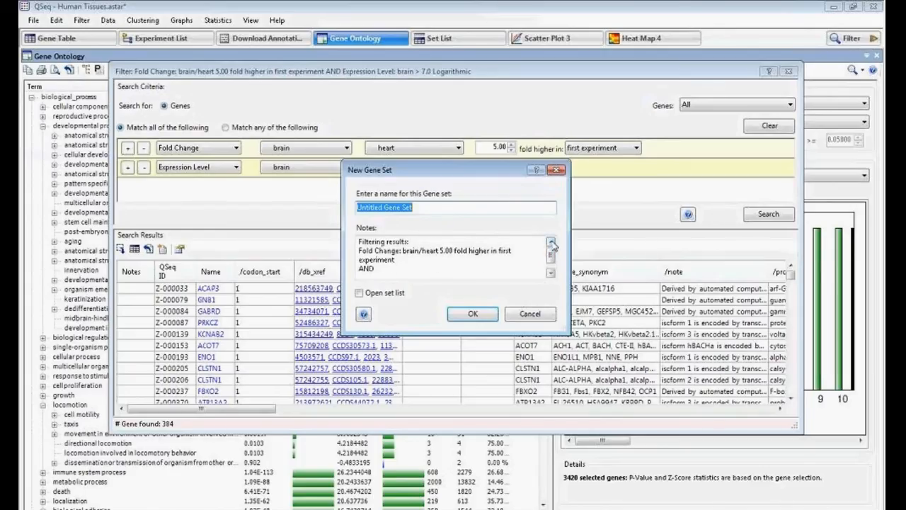
{"action": "left_click", "coordinate": [539, 318]}
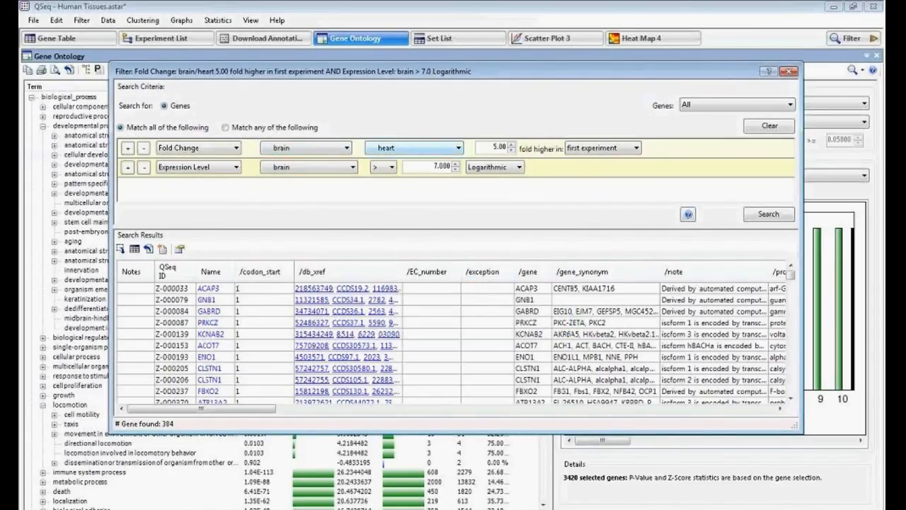
Switch the fold change criterion to second experiment and the expression level criterion to heart, and repeat the search.
{"action": "left_click", "coordinate": [595, 148]}
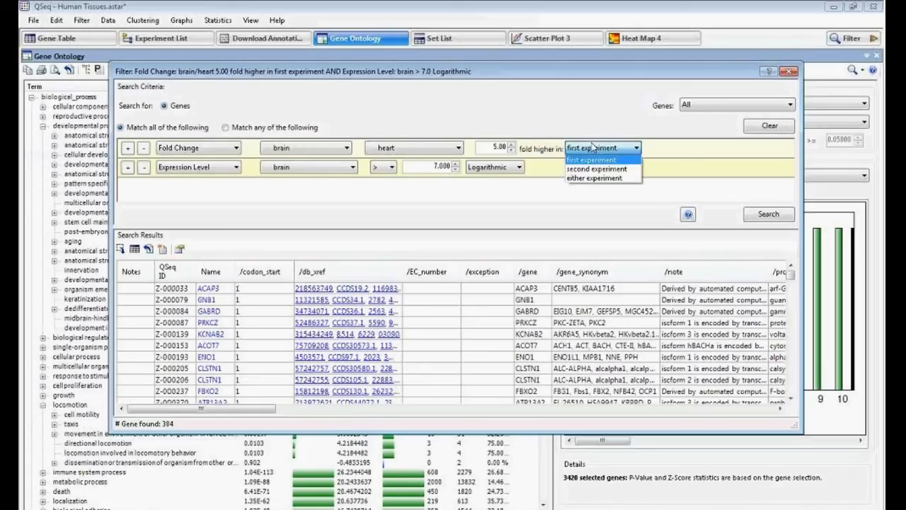
{"action": "left_click", "coordinate": [607, 170]}
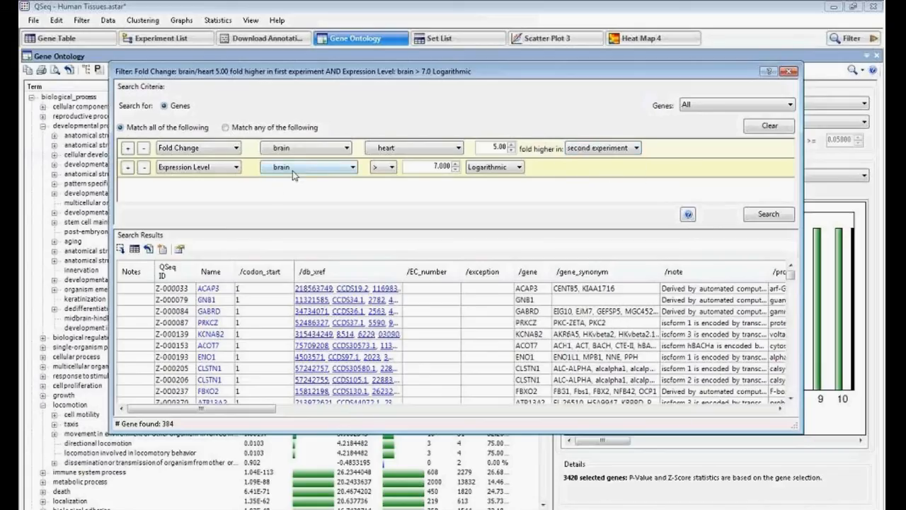
{"action": "left_click", "coordinate": [319, 167]}
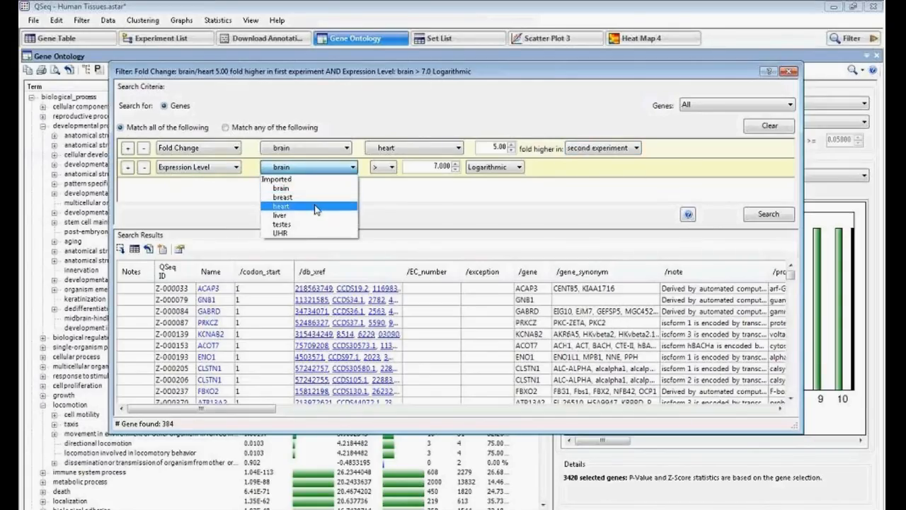
{"action": "left_click", "coordinate": [283, 203]}
{"action": "left_click", "coordinate": [769, 216]}
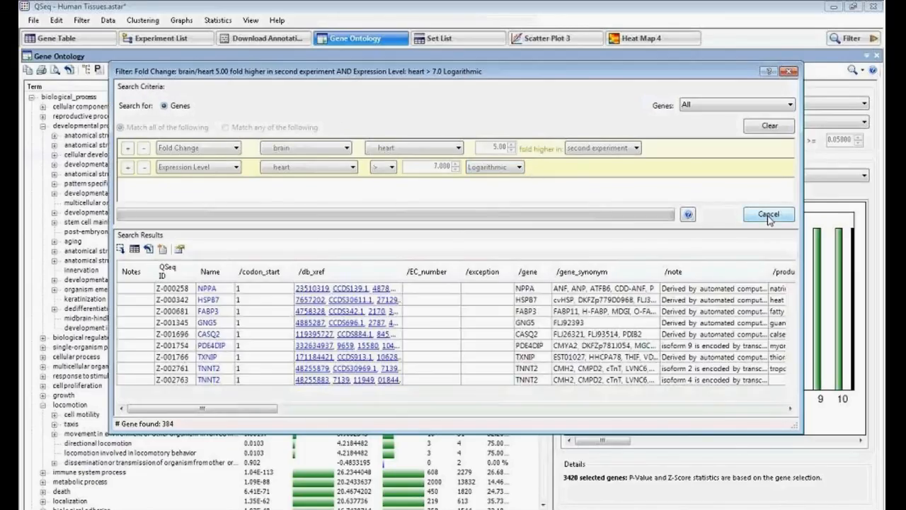
Preview creating a new gene set from the heart search results, then dismiss it without saving the set.
{"action": "left_click", "coordinate": [162, 249]}
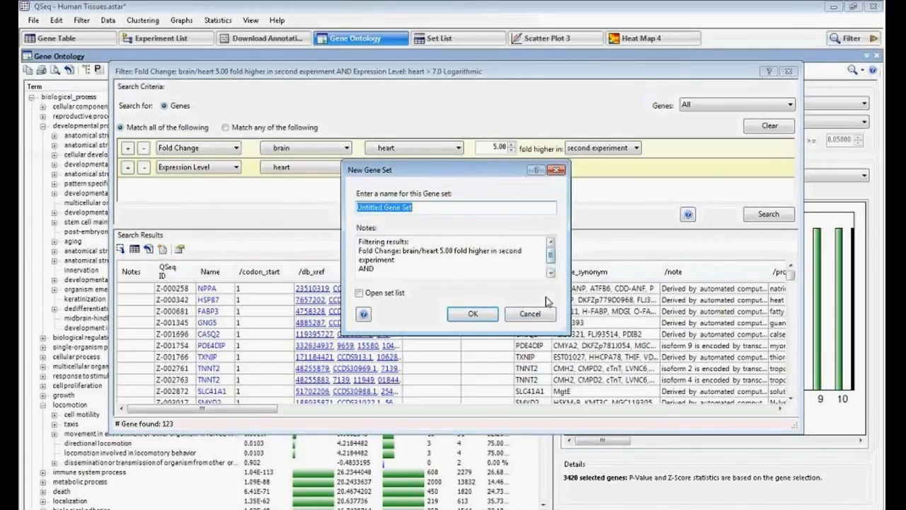
{"action": "left_click", "coordinate": [528, 313]}
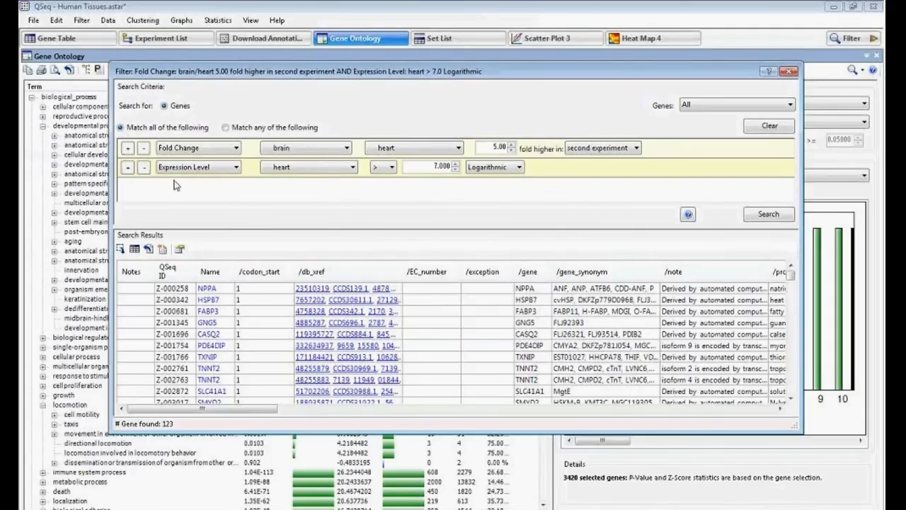
Add a Gene Classification / Ontology criterion for electron carrier activity under molecular_function, in field GO ID.
{"action": "left_click", "coordinate": [128, 168]}
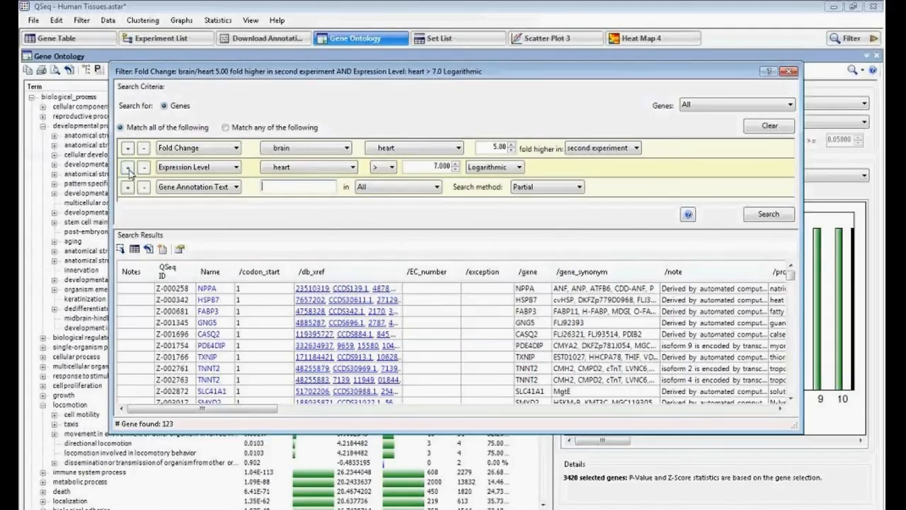
{"action": "left_click", "coordinate": [205, 188]}
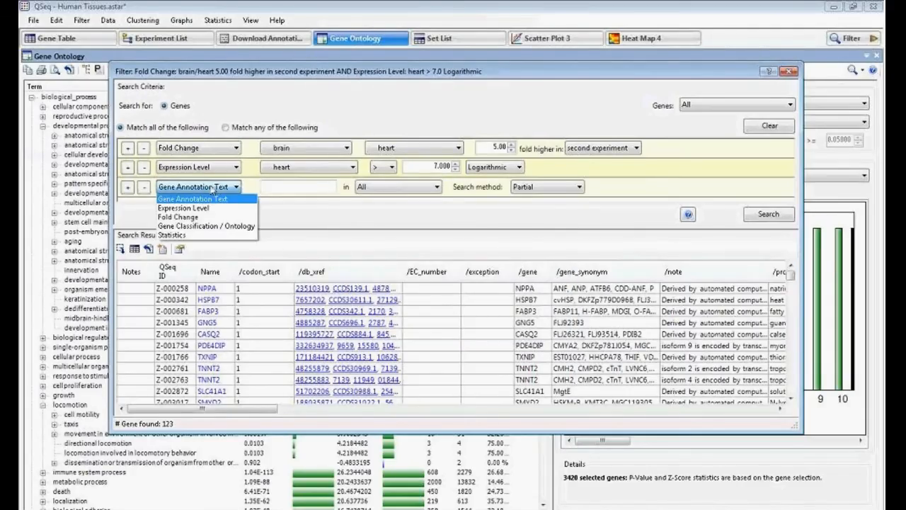
{"action": "left_click", "coordinate": [247, 226]}
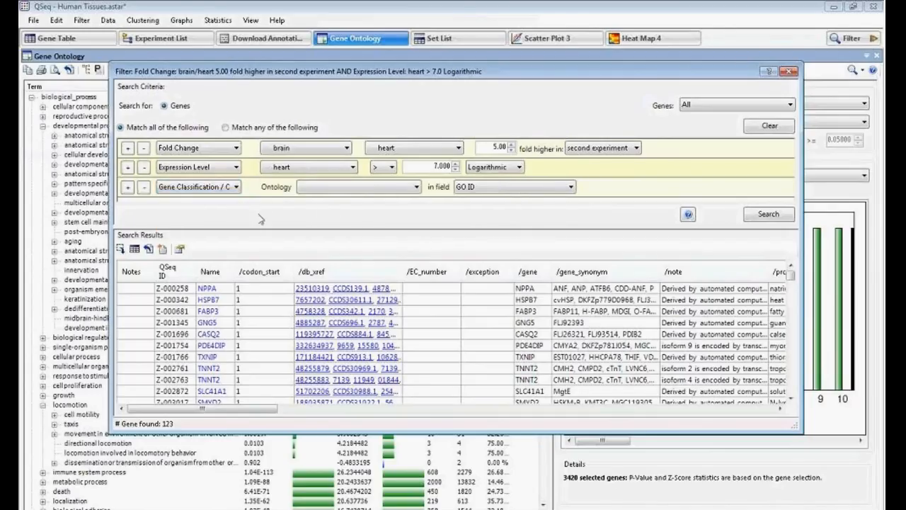
{"action": "left_click", "coordinate": [338, 188]}
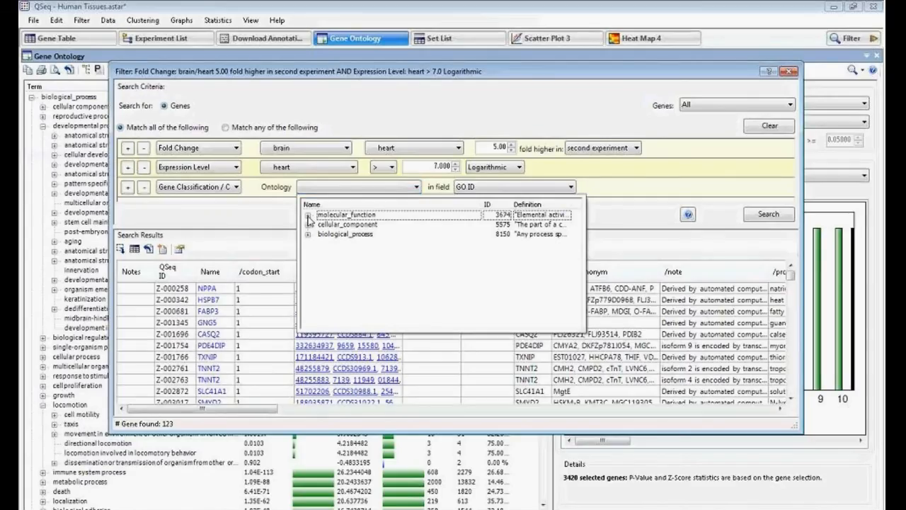
{"action": "left_click", "coordinate": [333, 216]}
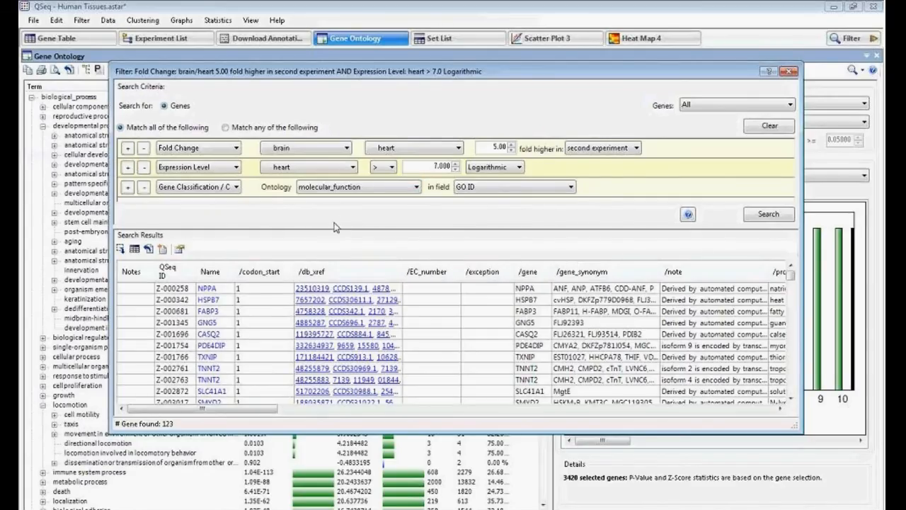
{"action": "left_click", "coordinate": [317, 190]}
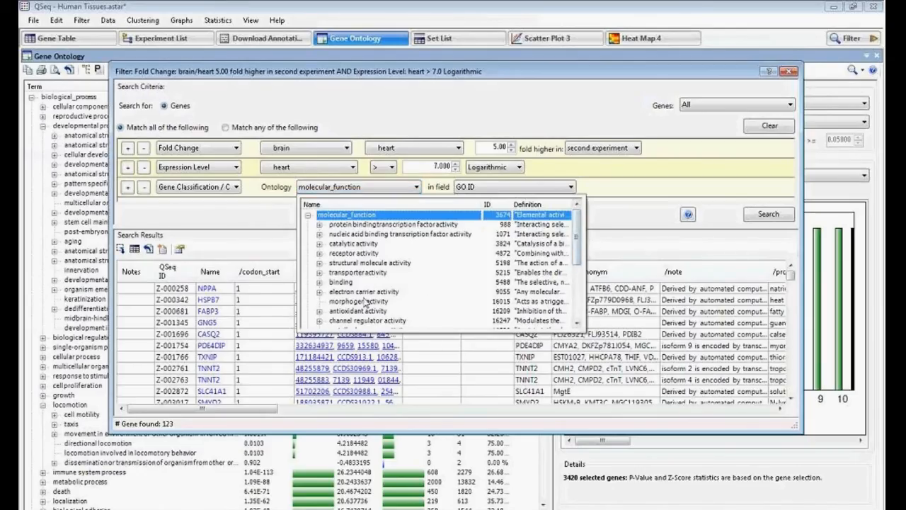
{"action": "left_click", "coordinate": [365, 293]}
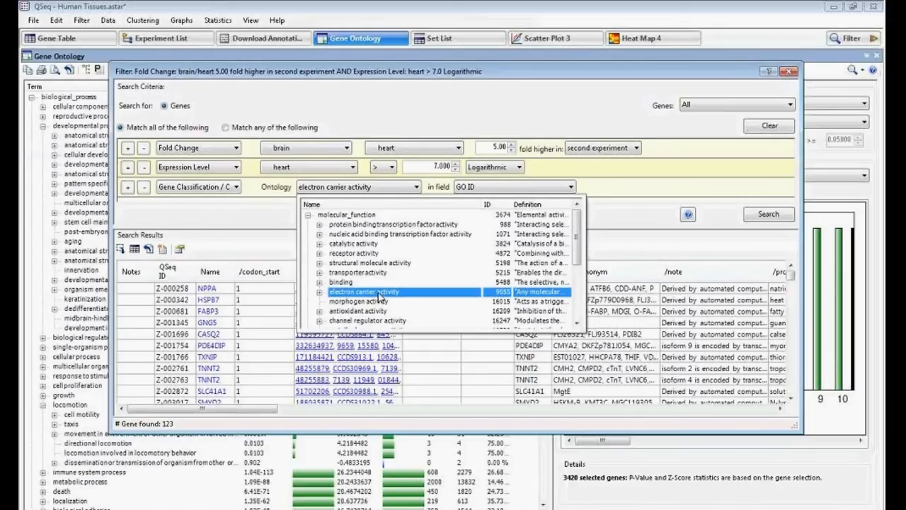
{"action": "double_click", "coordinate": [376, 293]}
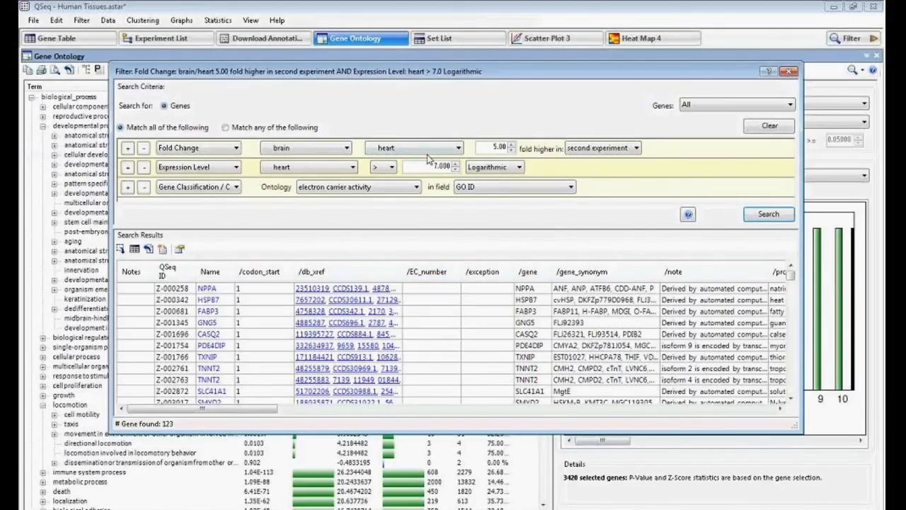
Lower the heart expression level threshold to 5 Logarithmic and search with all three criteria.
{"action": "left_click", "coordinate": [455, 171]}
{"action": "left_click", "coordinate": [455, 171]}
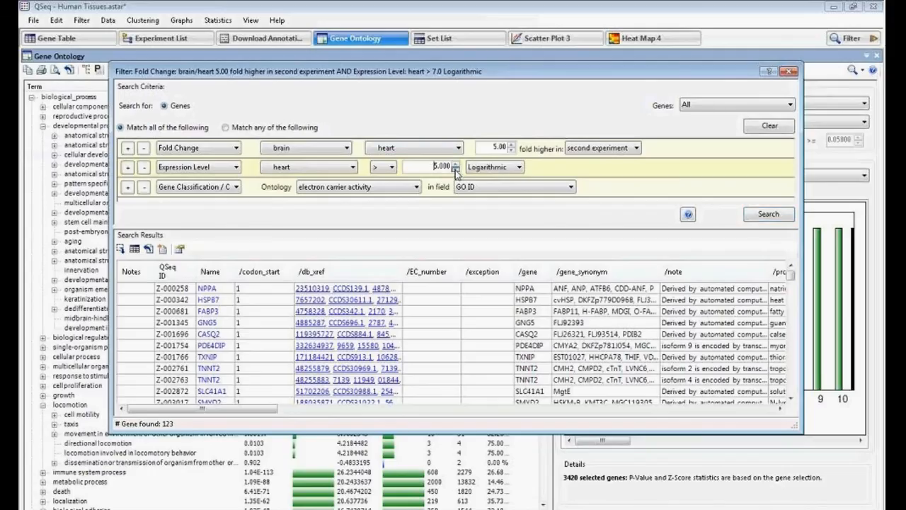
{"action": "left_click", "coordinate": [762, 215]}
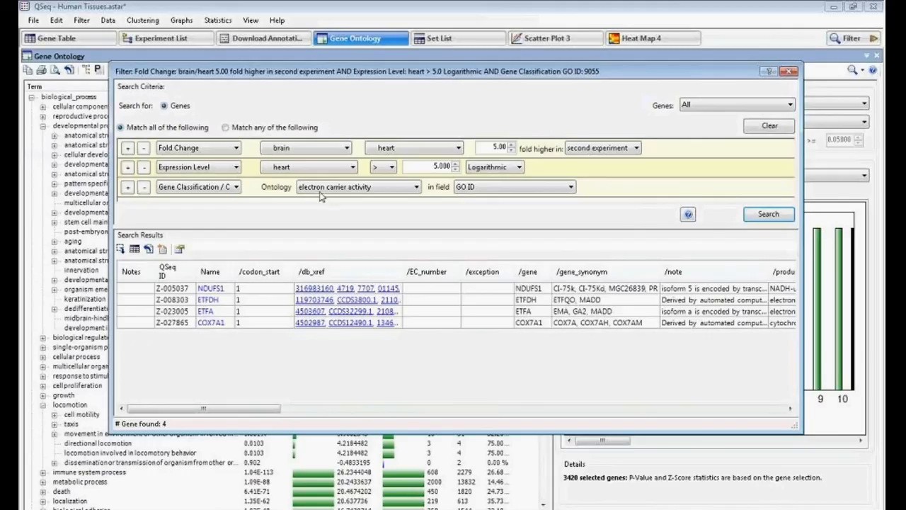
Remove the expression level criterion and search with only the fold change and ontology criteria.
{"action": "left_click", "coordinate": [143, 170]}
{"action": "left_click", "coordinate": [766, 220]}
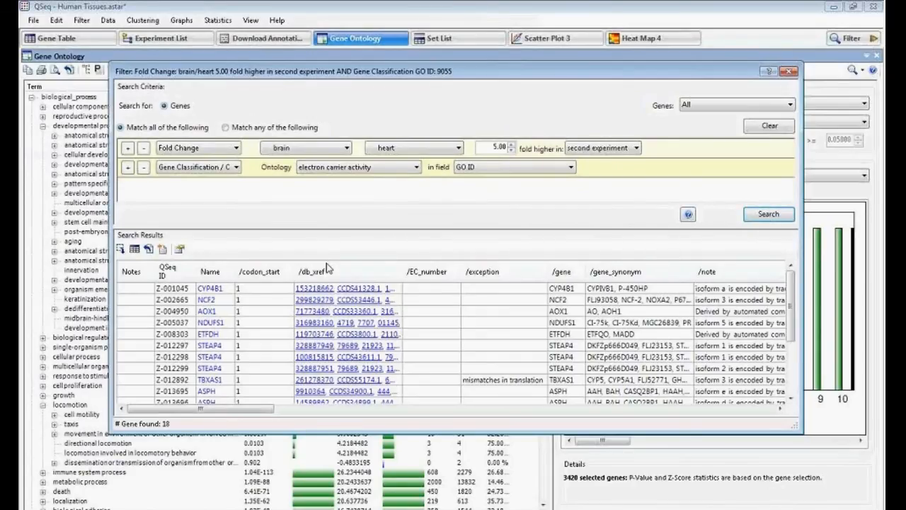
{"action": "left_click_drag", "start_coordinate": [243, 226], "coordinate": [248, 233]}
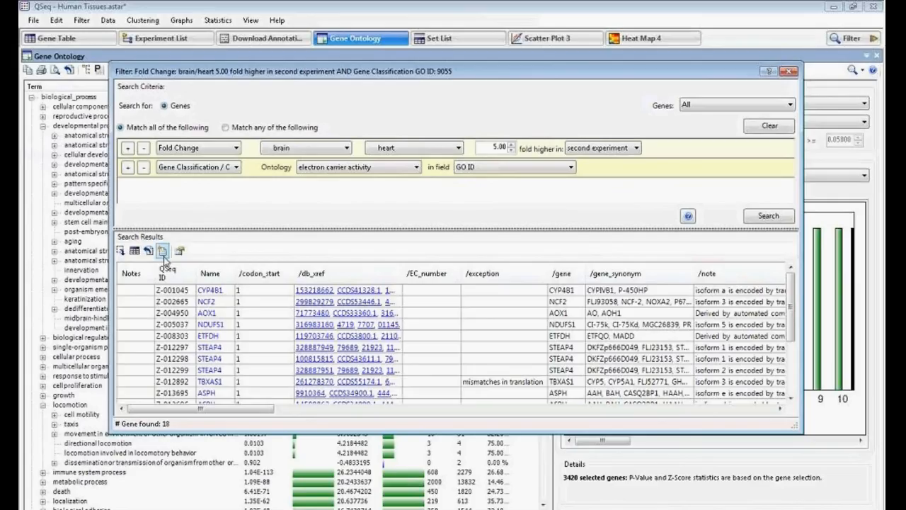
Close the gene filter and show the list of saved gene sets.
{"action": "left_click", "coordinate": [788, 72]}
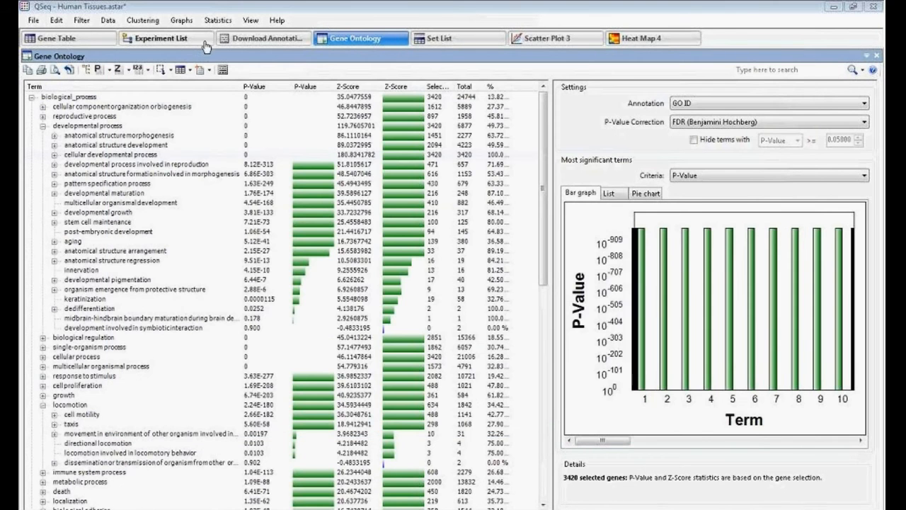
{"action": "left_click", "coordinate": [112, 22]}
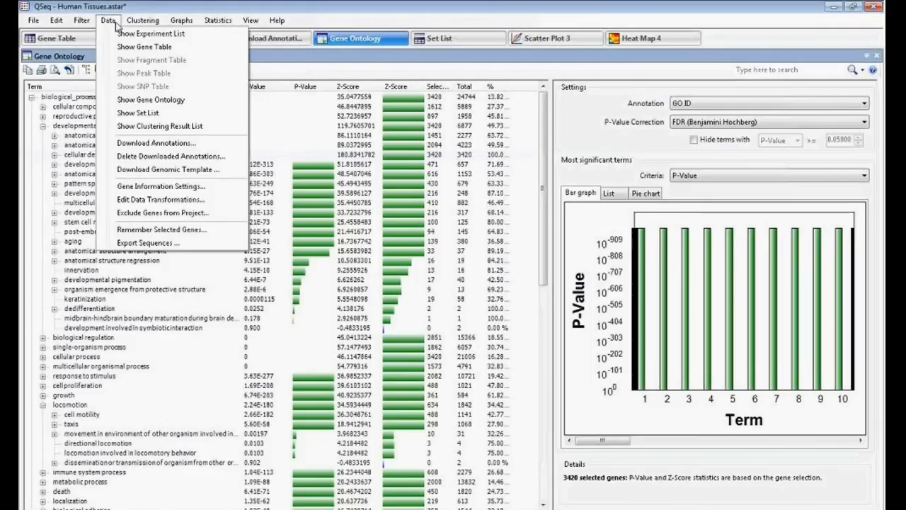
{"action": "left_click", "coordinate": [140, 113]}
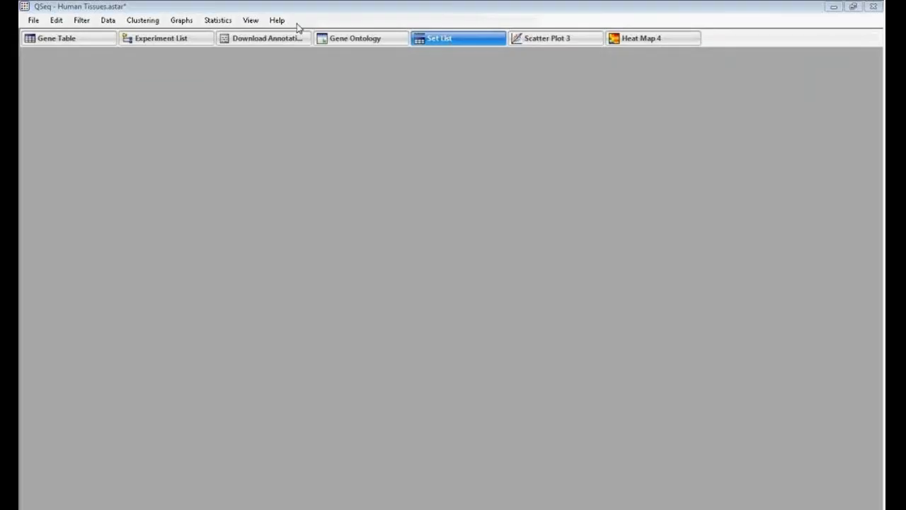
Create a Venn diagram comparing the four saved gene sets.
{"action": "left_click", "coordinate": [181, 20]}
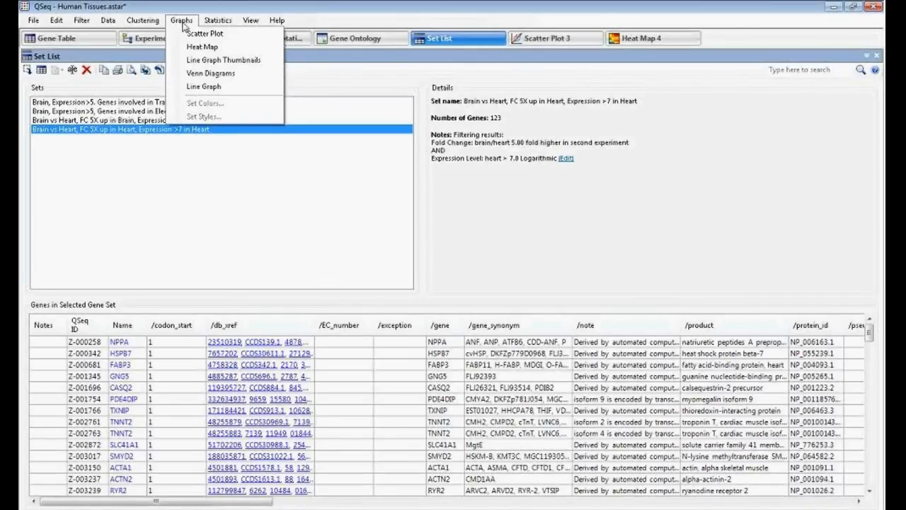
{"action": "left_click", "coordinate": [217, 75]}
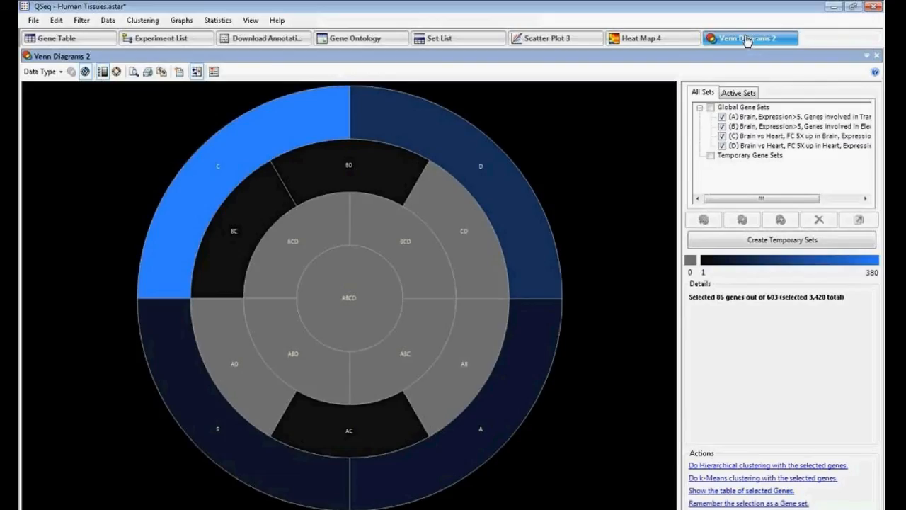
{"action": "left_click", "coordinate": [747, 39]}
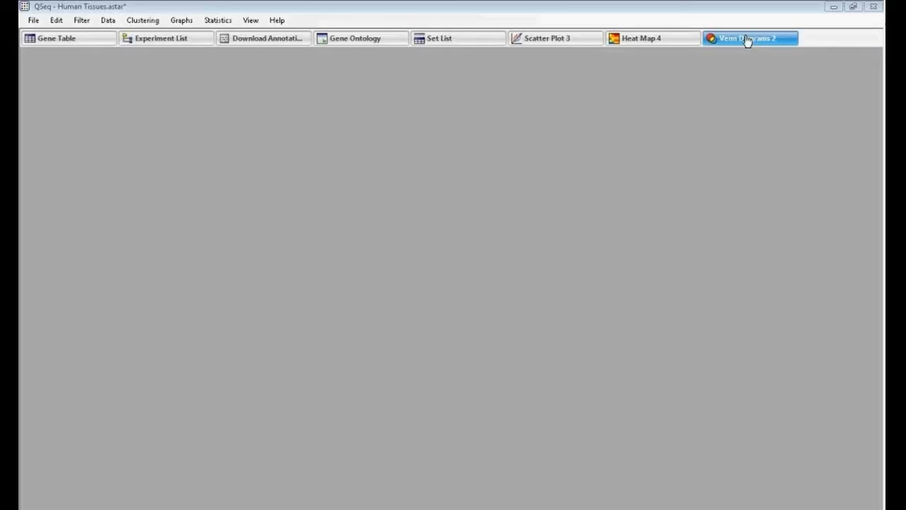
Reopen the filter for all genes, save its results as gene set "set5" with the set list opened, and return to the Venn diagram.
{"action": "left_click", "coordinate": [89, 23]}
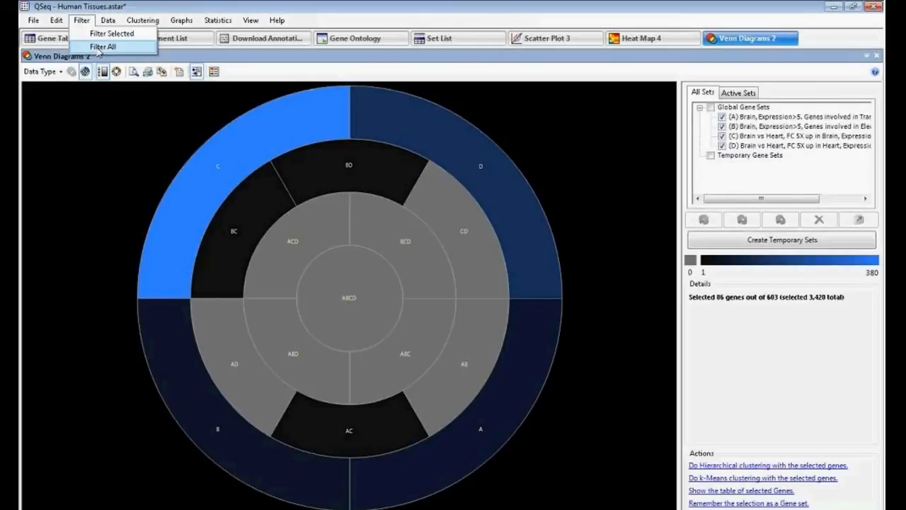
{"action": "left_click", "coordinate": [99, 47]}
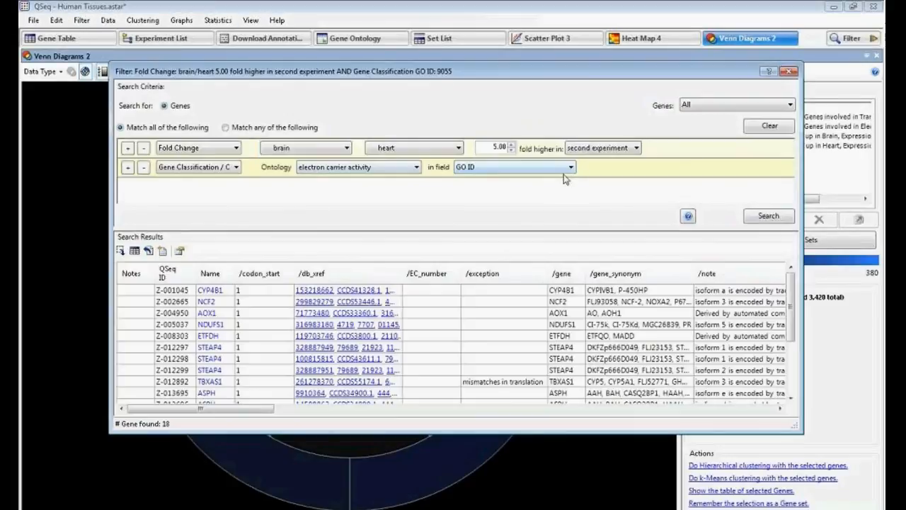
{"action": "left_click", "coordinate": [162, 251]}
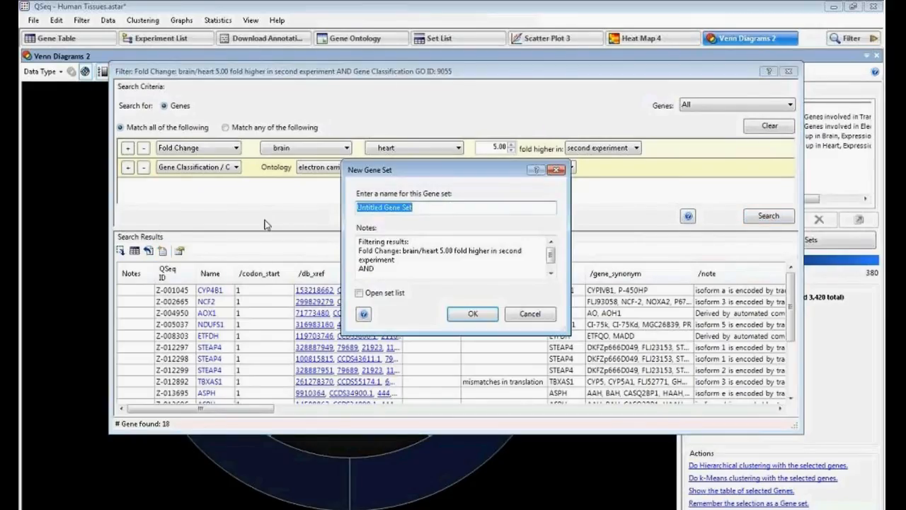
{"action": "type", "text": "set"}
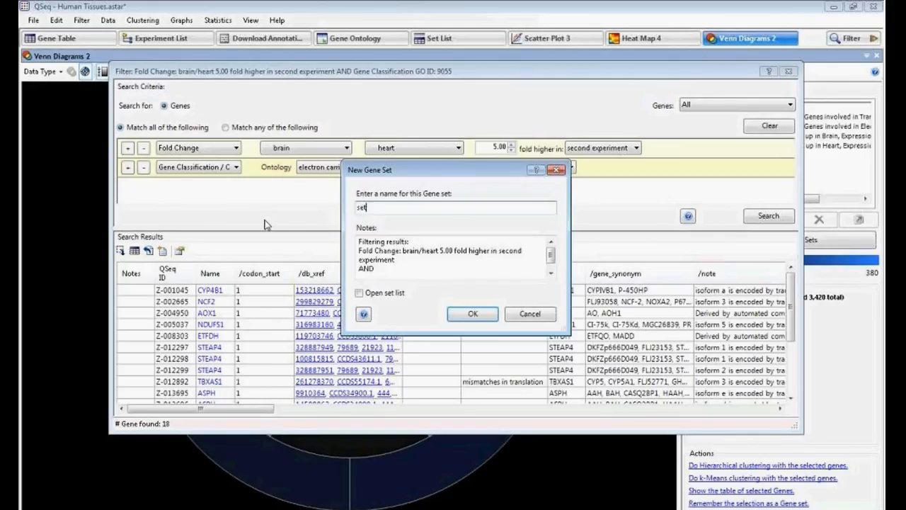
{"action": "type", "text": "3"}
{"action": "key", "text": "BackSpace"}
{"action": "type", "text": "5"}
{"action": "left_click", "coordinate": [469, 316]}
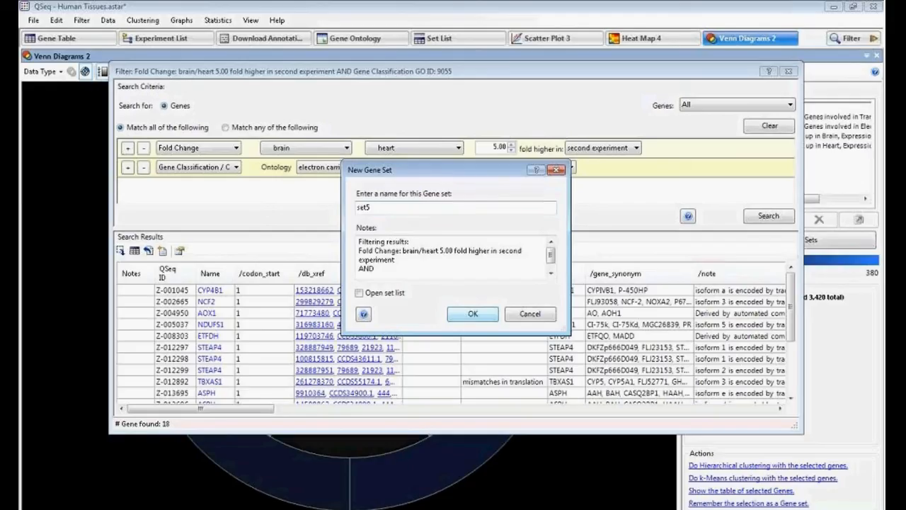
{"action": "left_click", "coordinate": [360, 293]}
{"action": "left_click", "coordinate": [467, 321]}
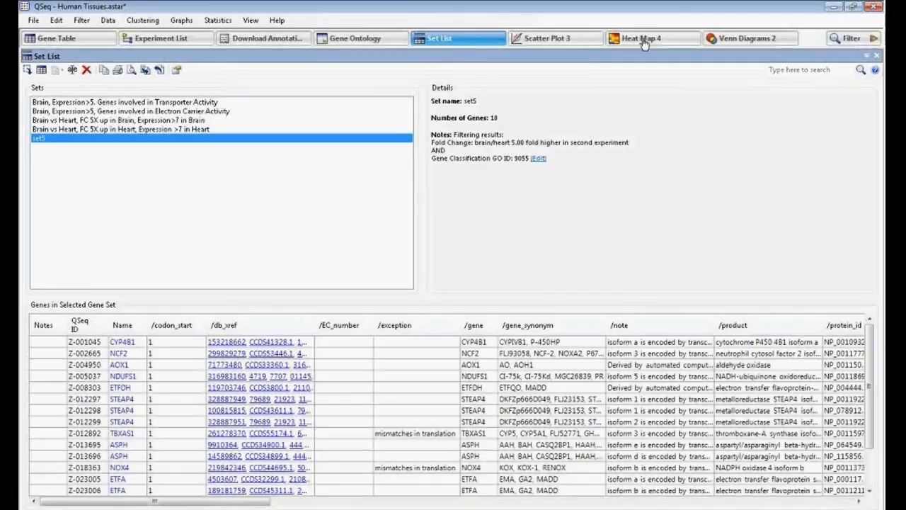
{"action": "left_click", "coordinate": [741, 40]}
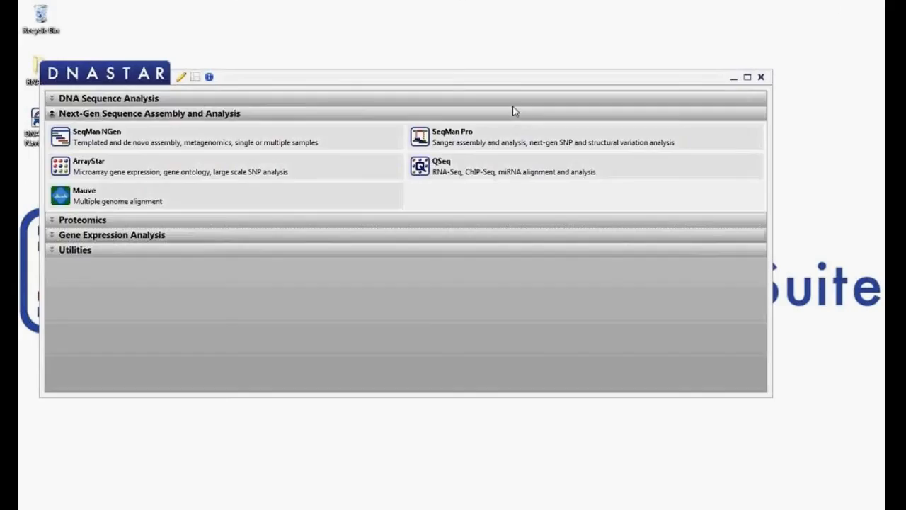
Switch to the RNA-Seq.pptx presentation in PowerPoint and show its second slide full screen.
{"action": "left_click", "coordinate": [734, 77]}
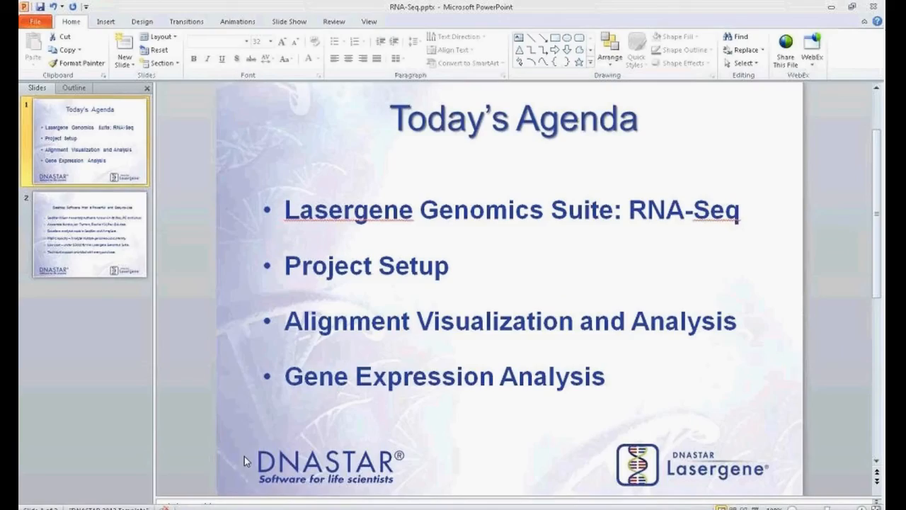
{"action": "key", "text": "Page_Down"}
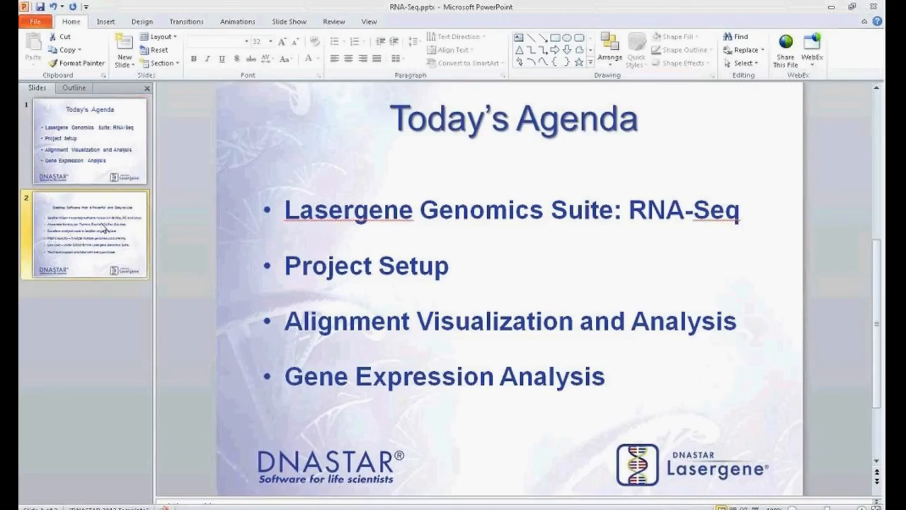
{"action": "left_click", "coordinate": [757, 507]}
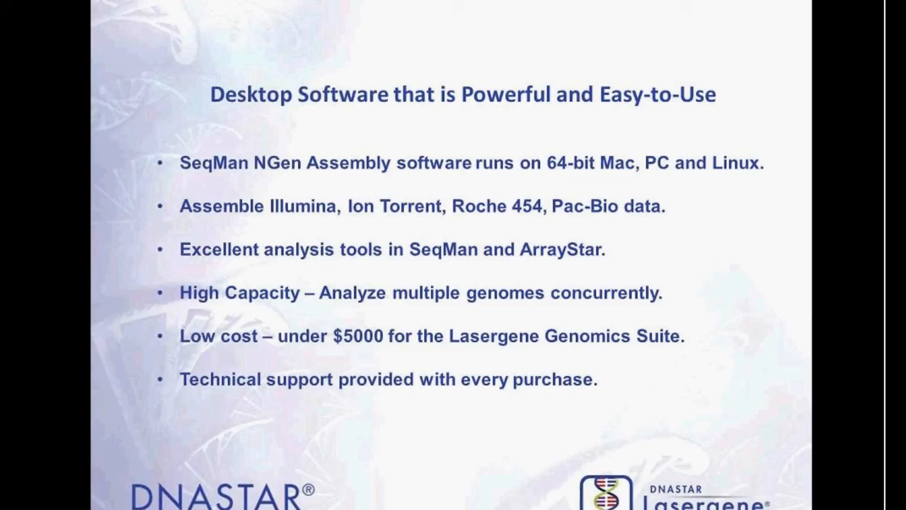